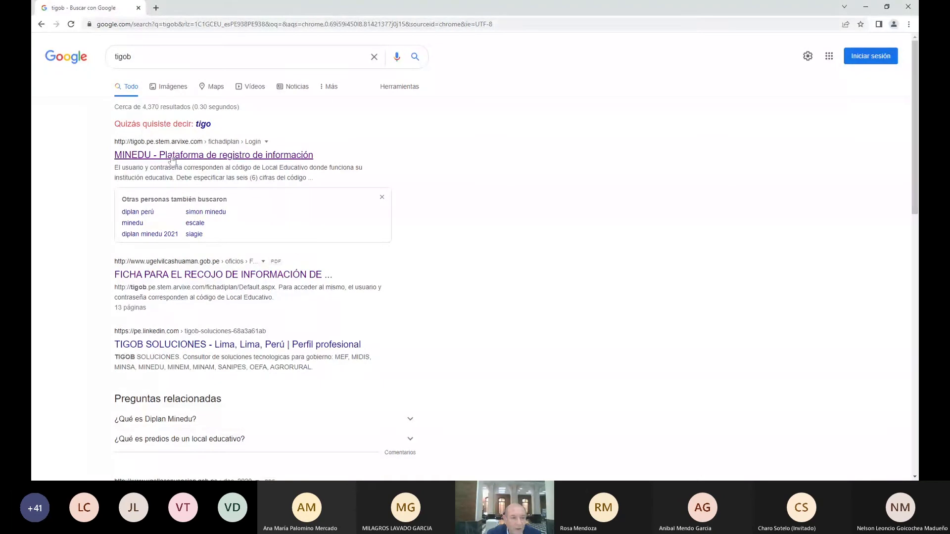
Follow the 'MINEDU - Plataforma de registro de información' search result to the login page
click(172, 156)
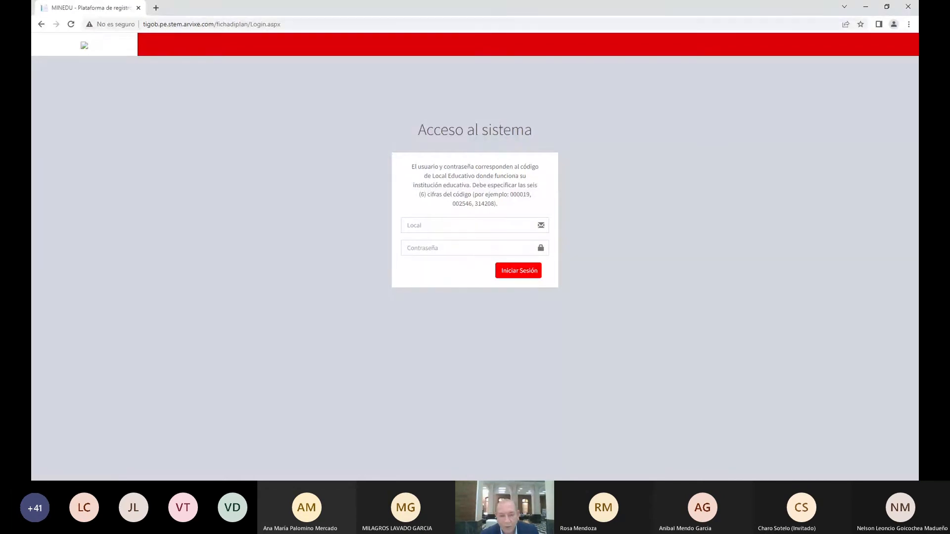
Log in to the platform with the local's code and its password
click(469, 226)
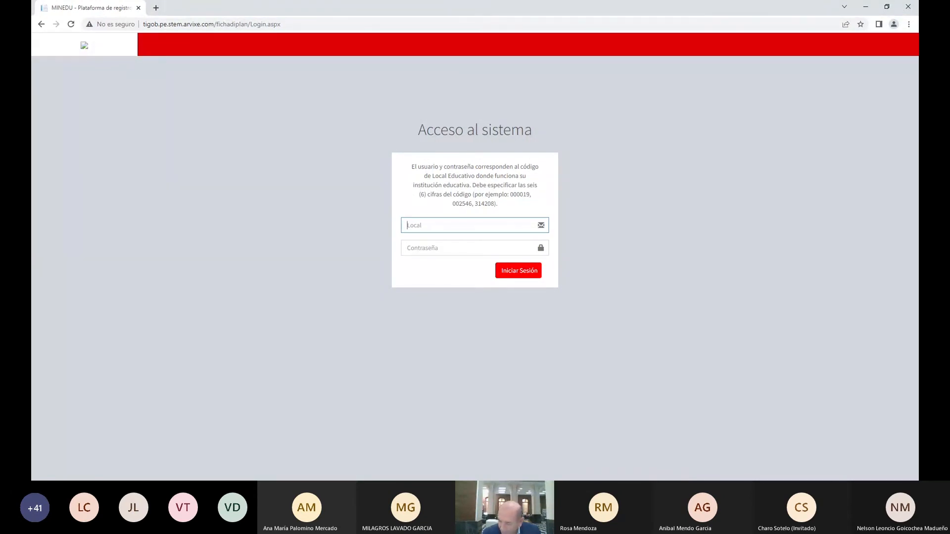
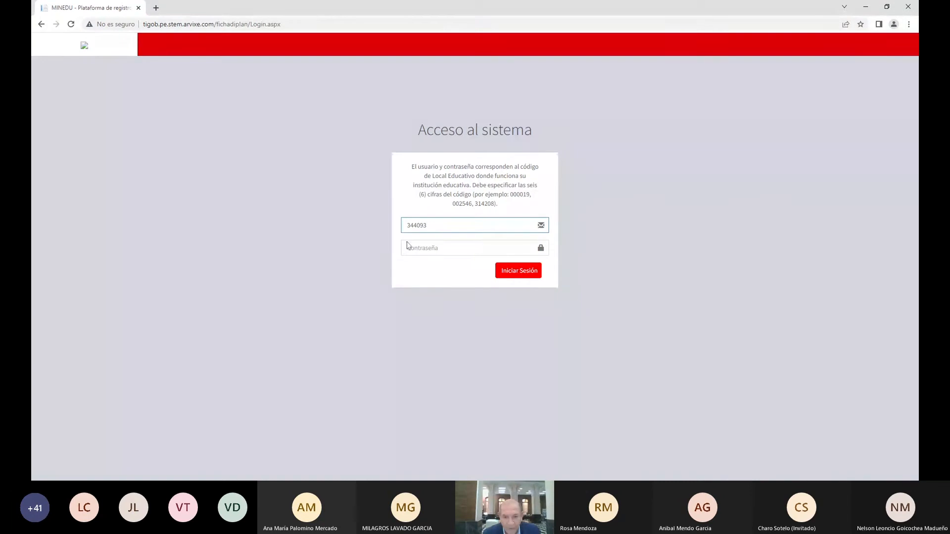
key(Tab)
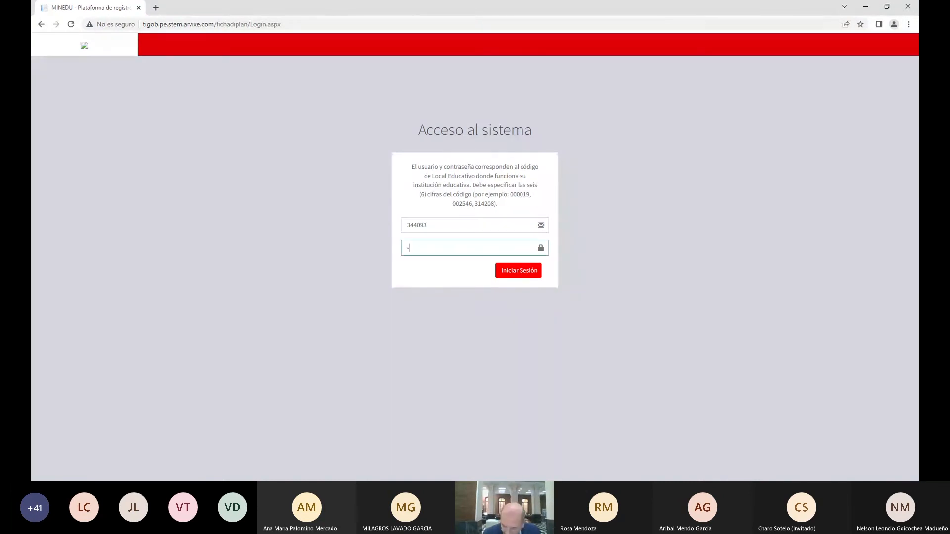
click(515, 275)
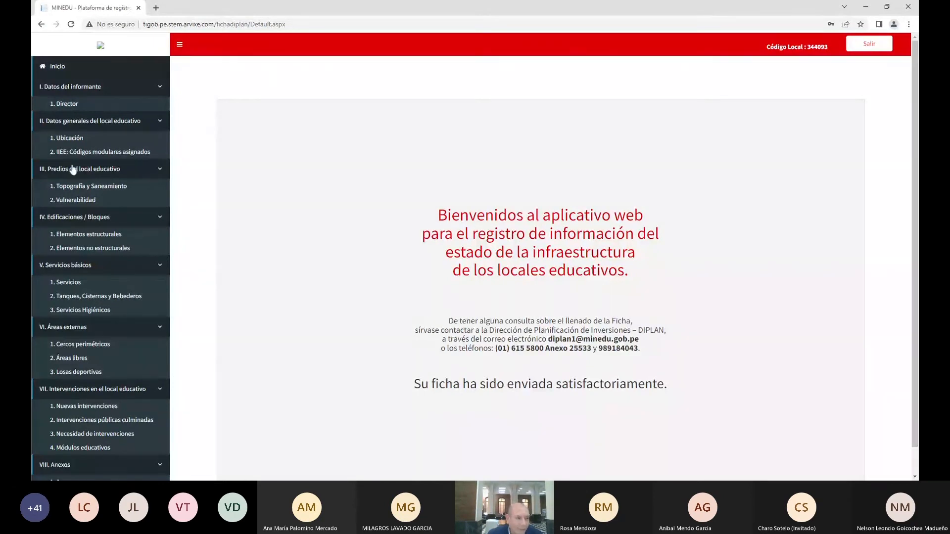
View the Director form, then go to IV. Edificaciones' Elementos estructurales page
click(73, 105)
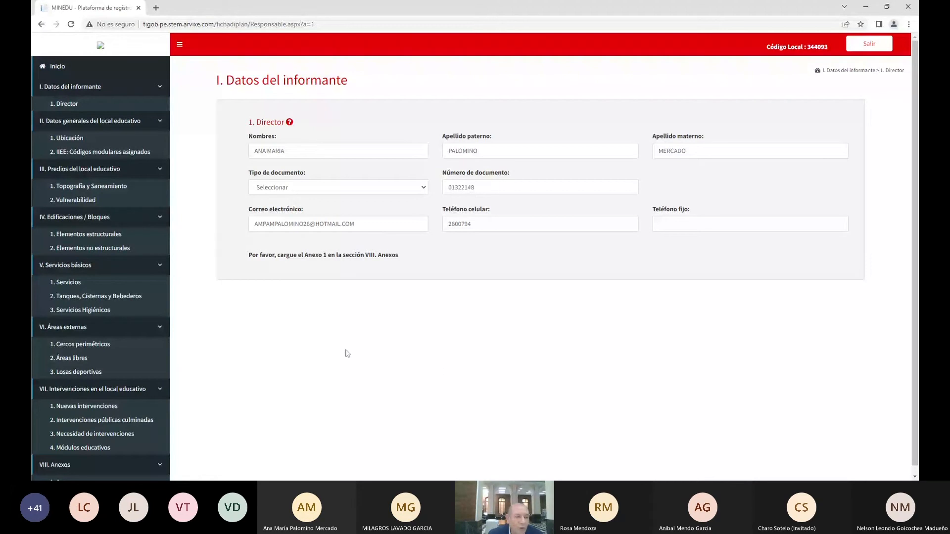
click(94, 237)
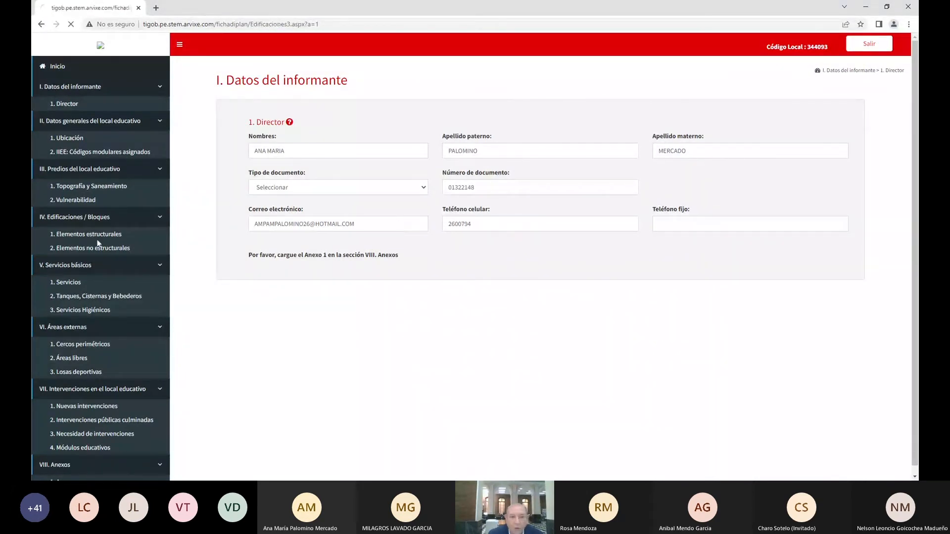
Select predio 1 and load edificación 1 (1687.2 m², 2 floors, 13 classrooms)
click(290, 167)
click(271, 182)
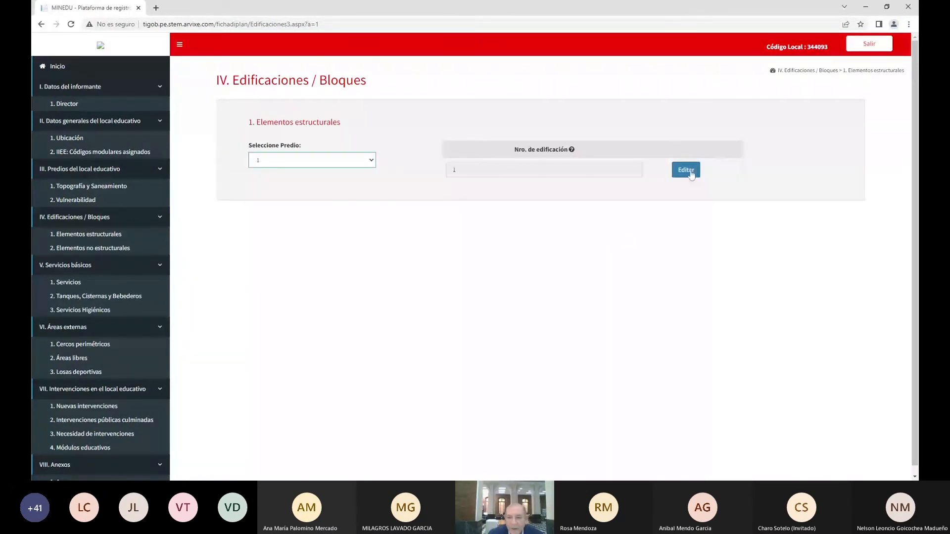
click(691, 174)
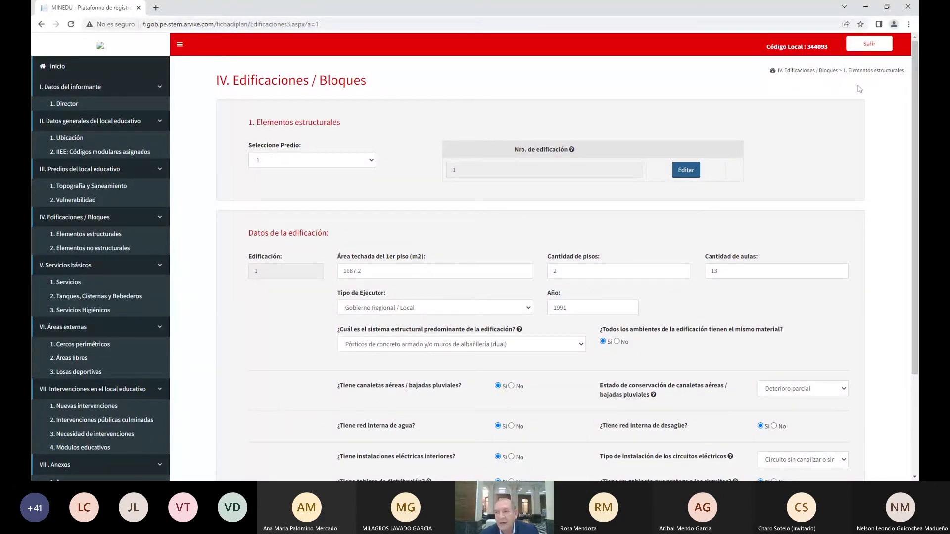
Log out and sign back in with another local's code and password
click(868, 45)
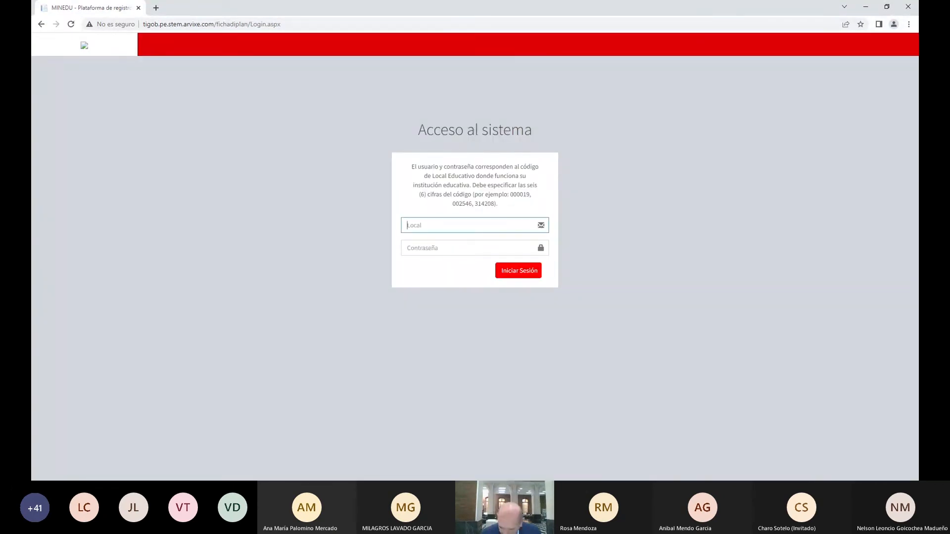
click(407, 248)
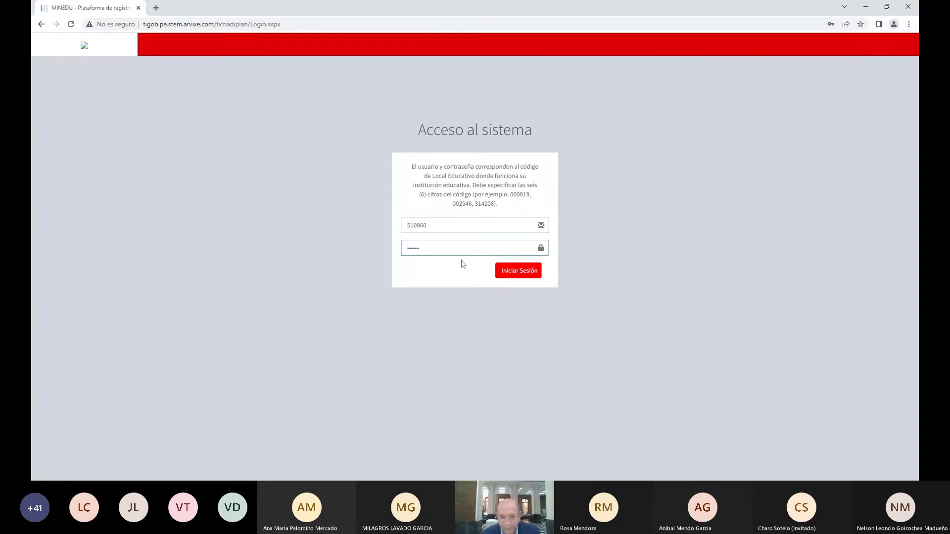
click(526, 281)
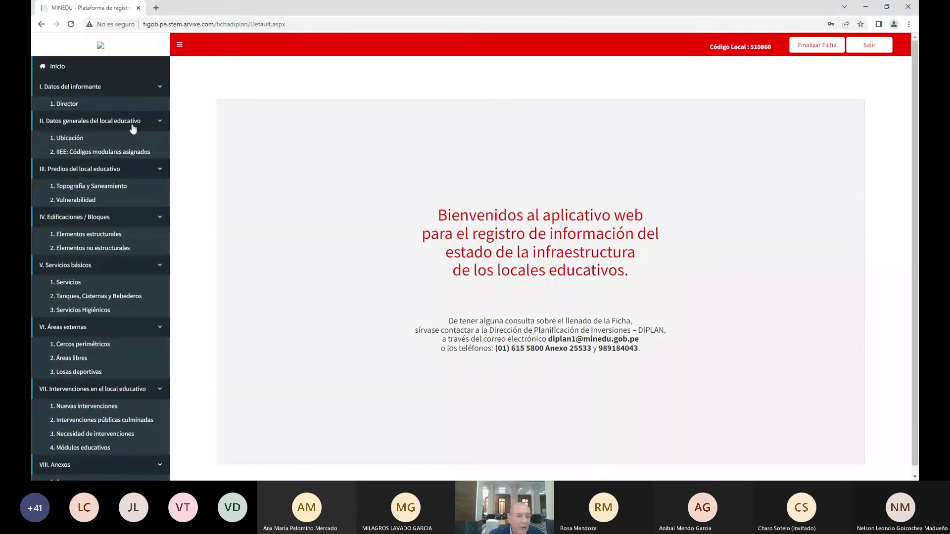
Open the new local's Director form under I. Datos del informante
click(68, 105)
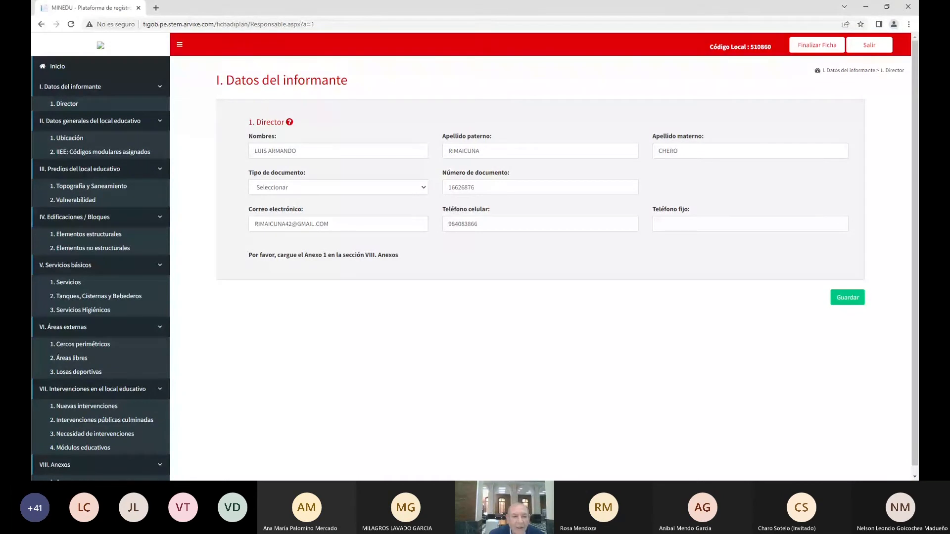
Shorten the Director's first names by two letters and attempt to save
click(338, 151)
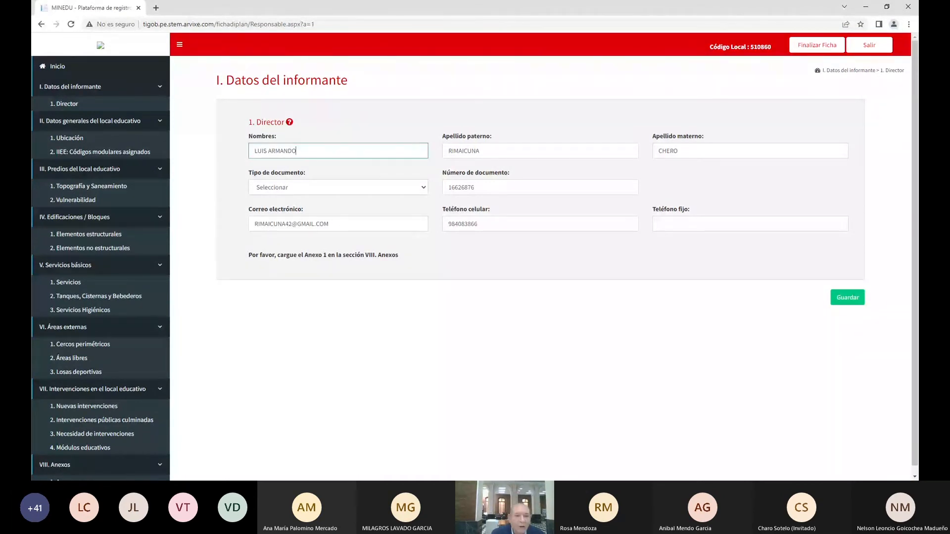
key(BackSpace)
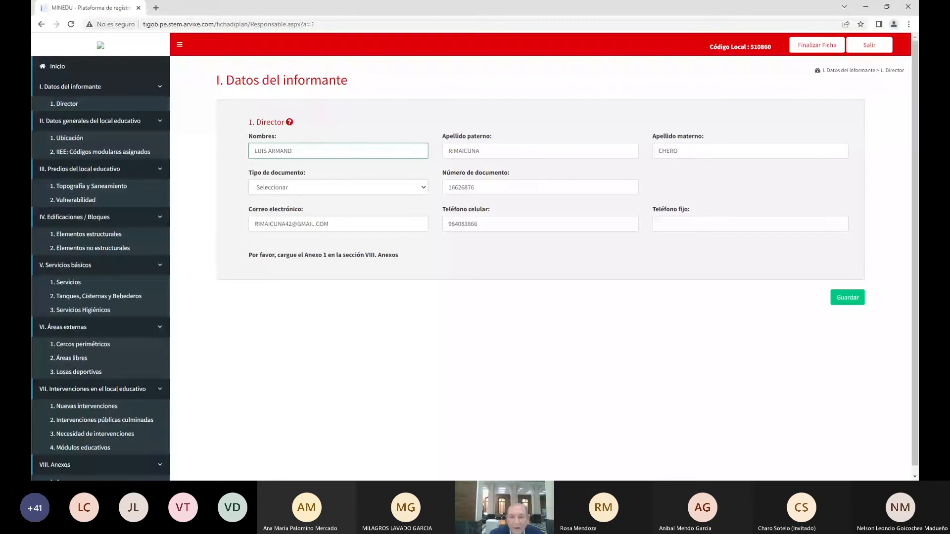
key(BackSpace)
key(BackSpace)
key(Tab)
click(846, 300)
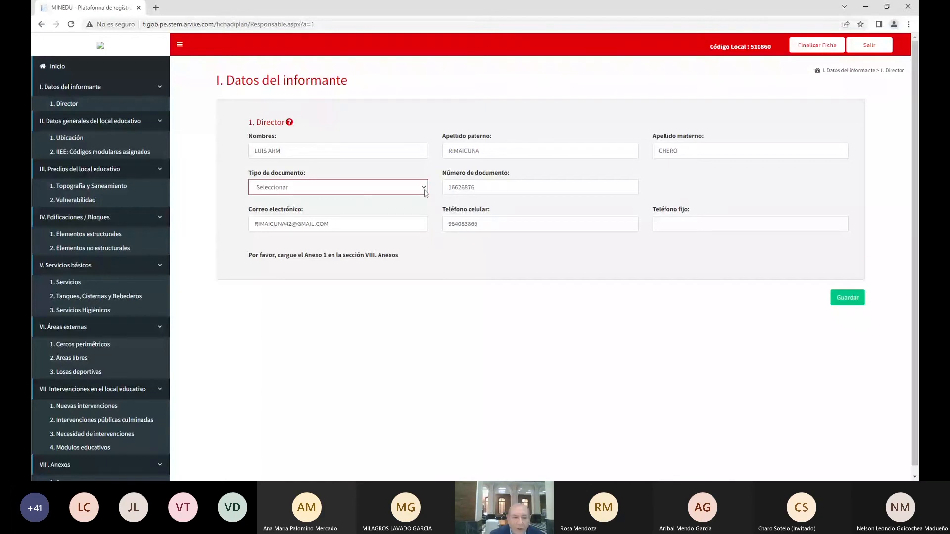
Set document type to DNI, enter the director's document number, and save the form
click(424, 192)
click(371, 204)
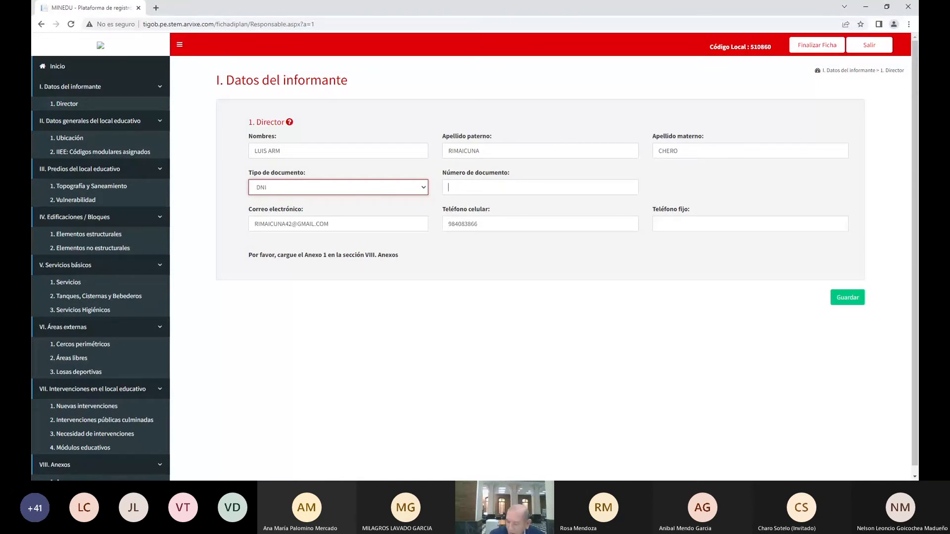
click(448, 188)
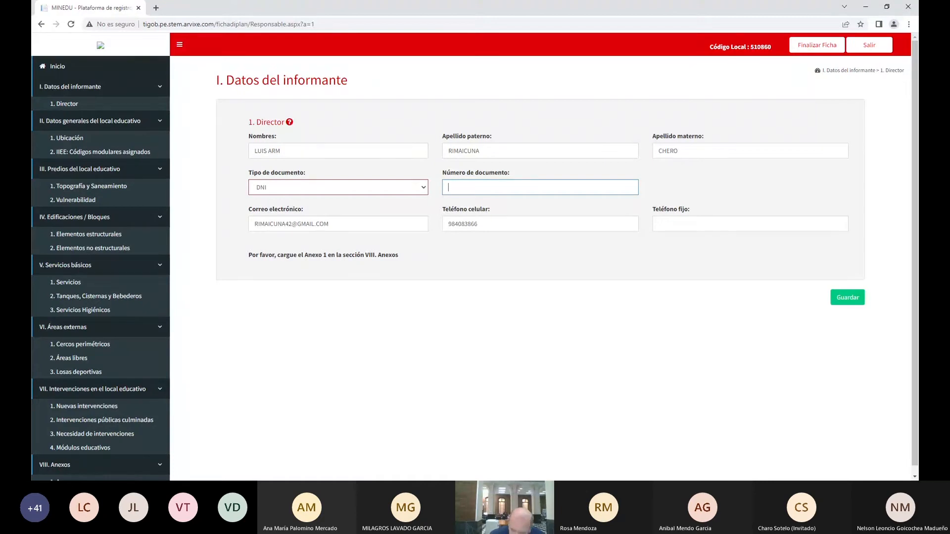
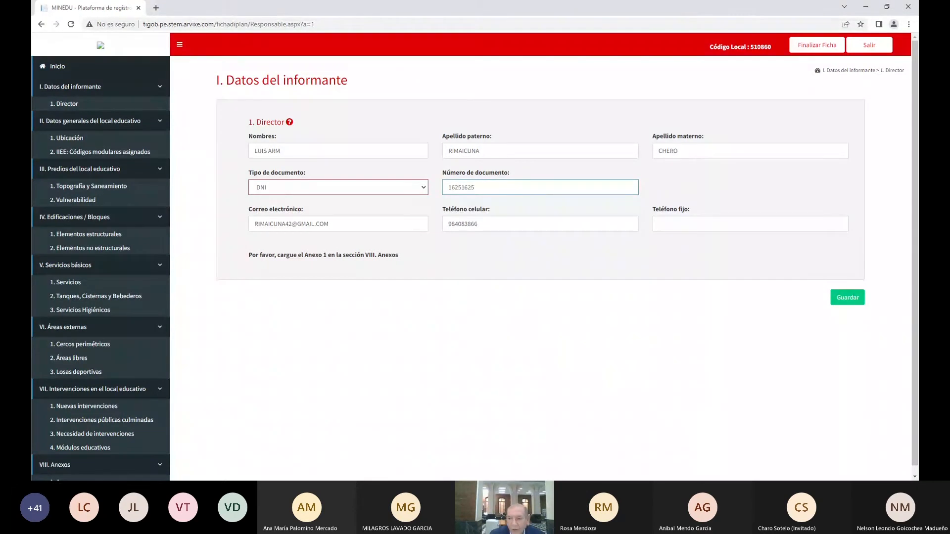
click(848, 298)
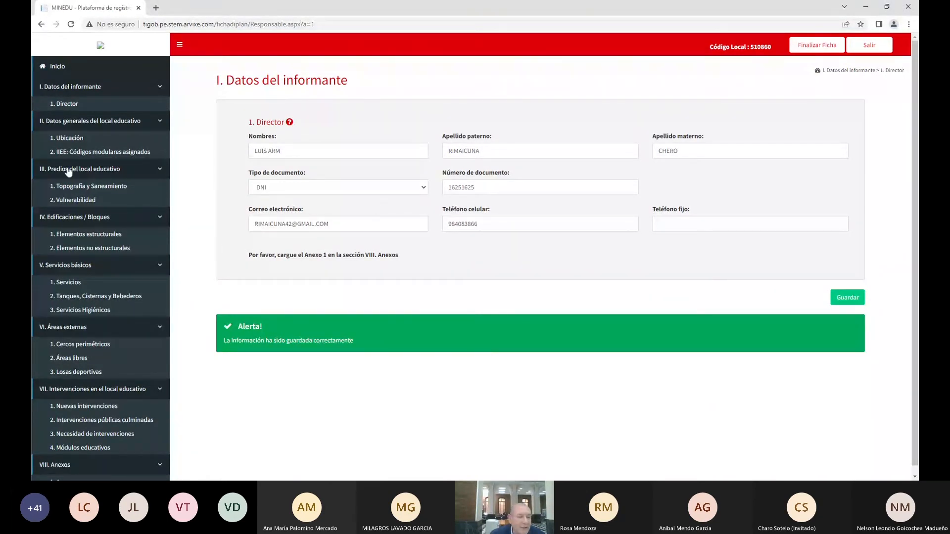
click(72, 142)
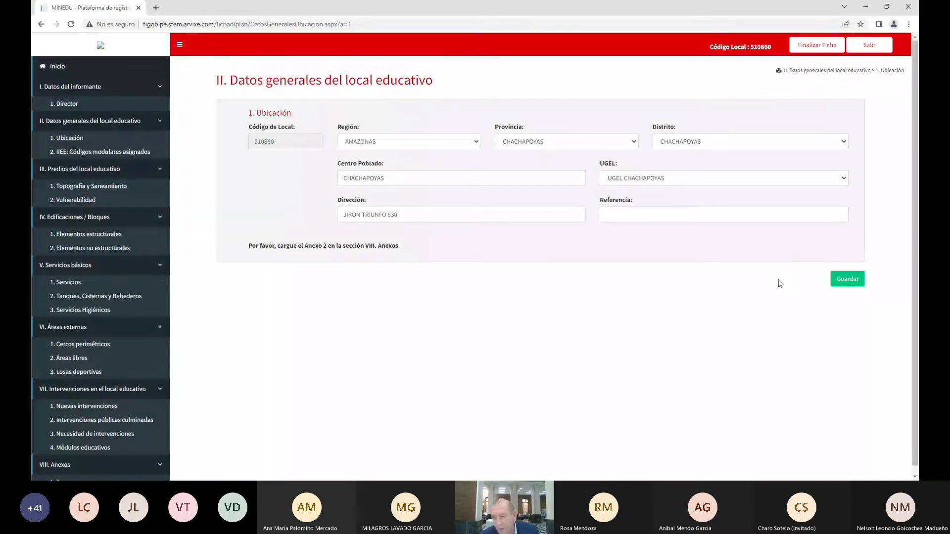
Save the Amazonas / Chachapoyas Ubicación data and move on to the IIEE códigos modulares page
click(847, 278)
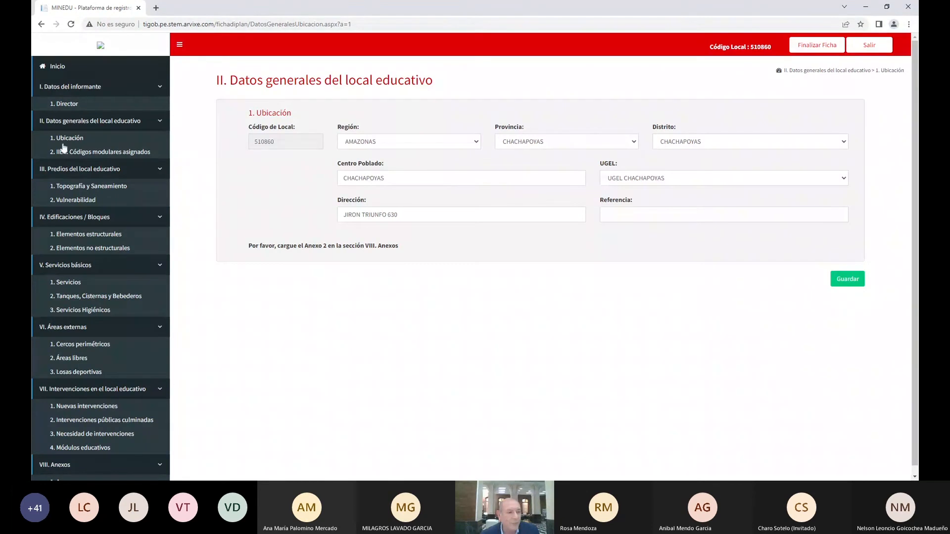
click(79, 153)
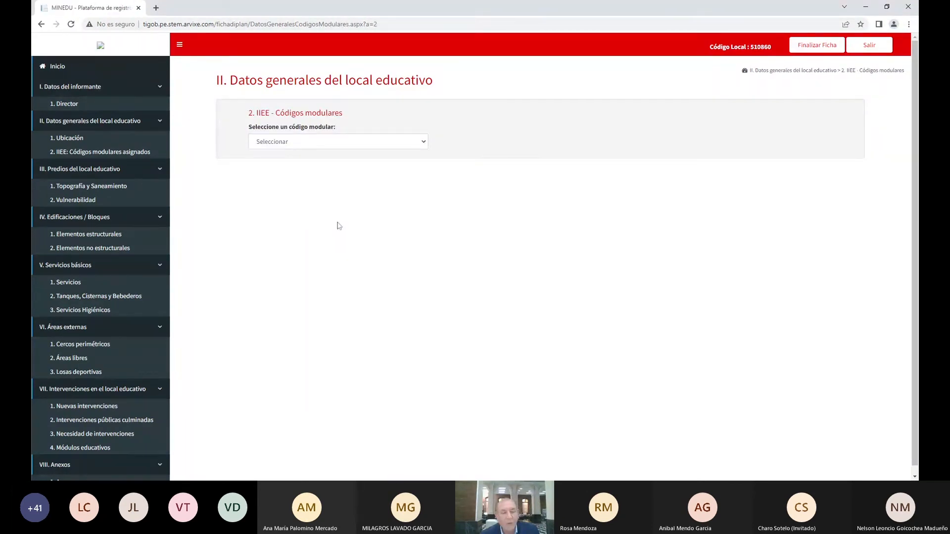
Choose modular code 0262311 and save its IIEE details
click(324, 144)
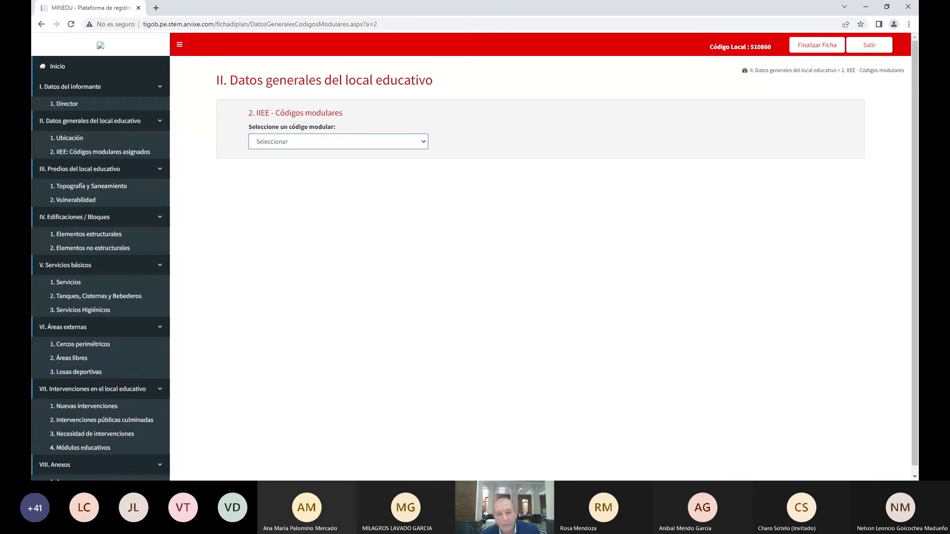
click(297, 164)
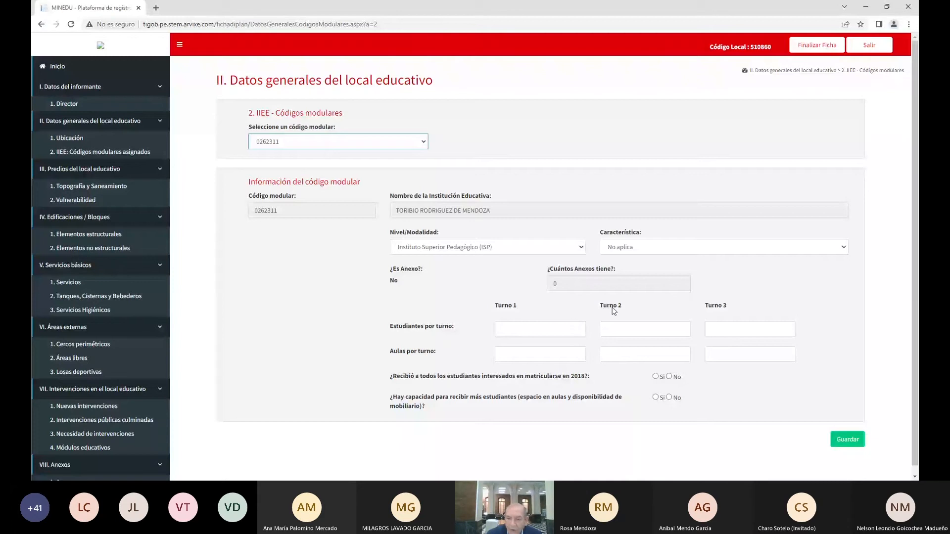
click(847, 438)
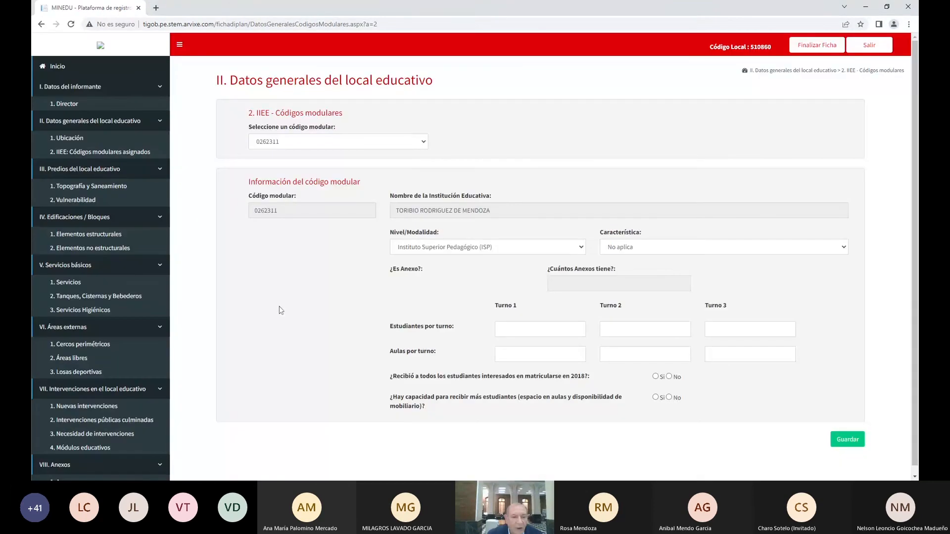
click(69, 186)
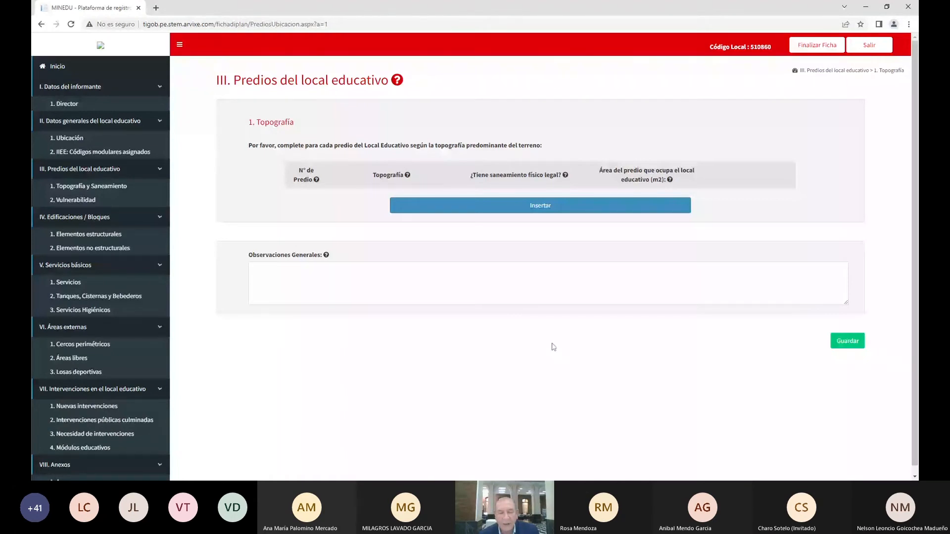
Add predio 1 as Llano / Plano, without legal sanitation, 3215 m², and save
click(539, 206)
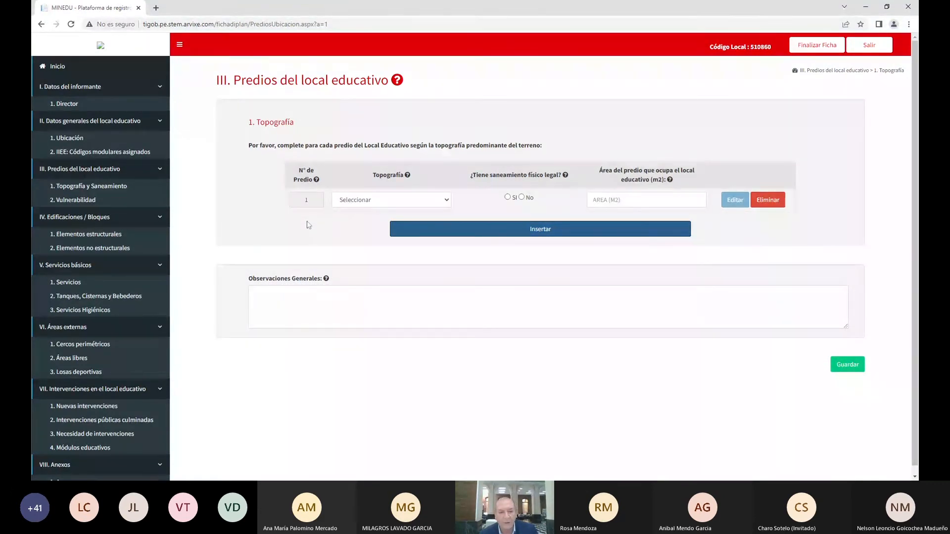
click(447, 200)
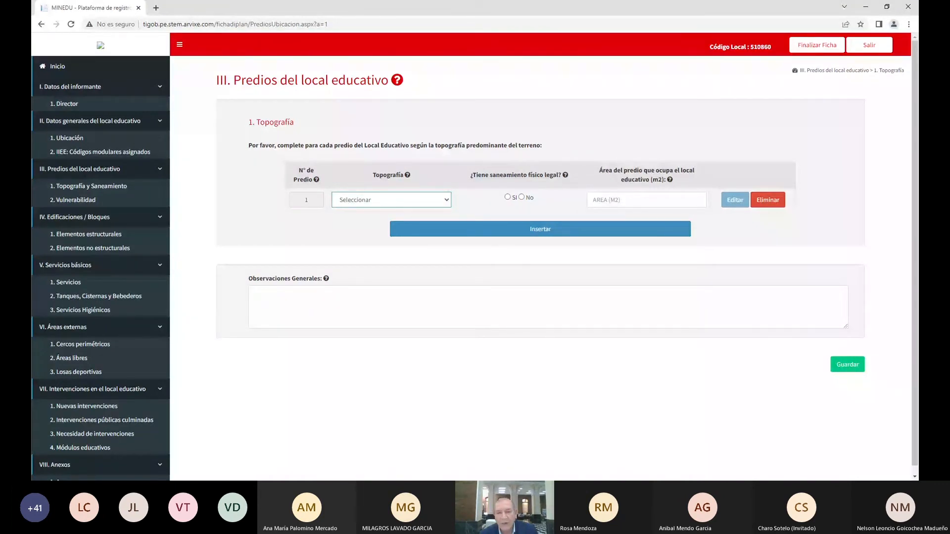
click(391, 221)
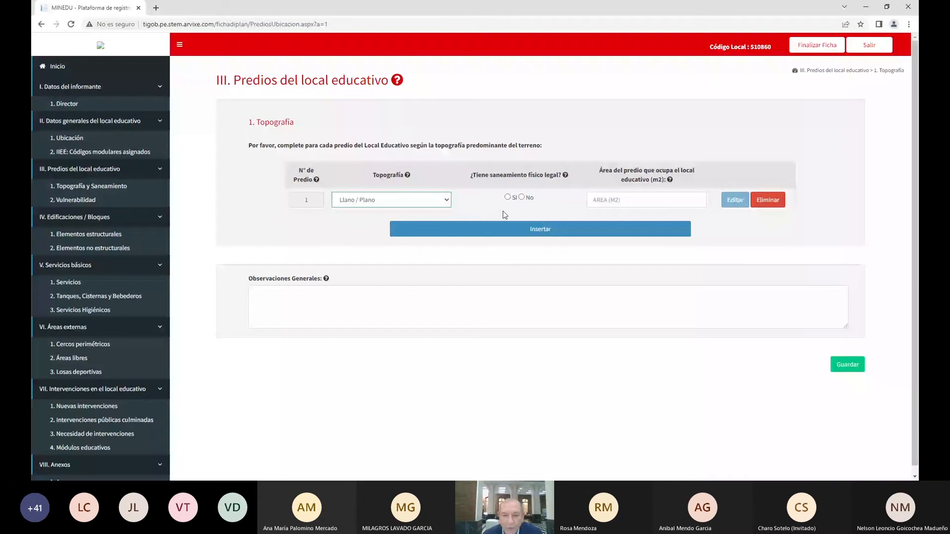
click(508, 197)
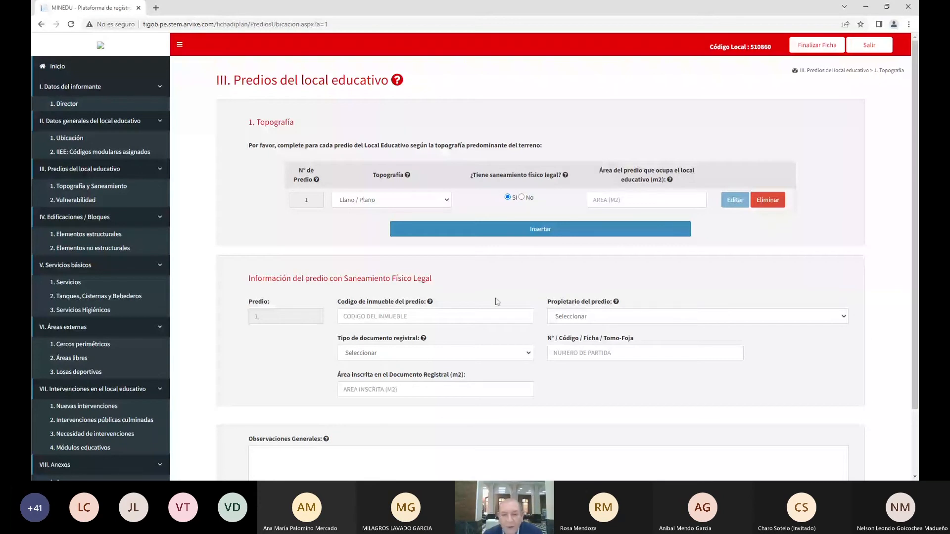
click(522, 198)
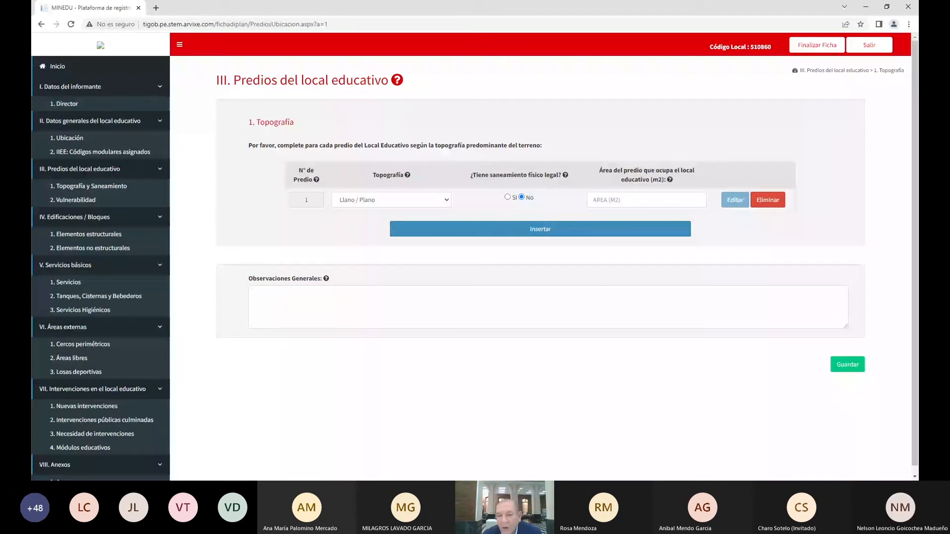
click(646, 200)
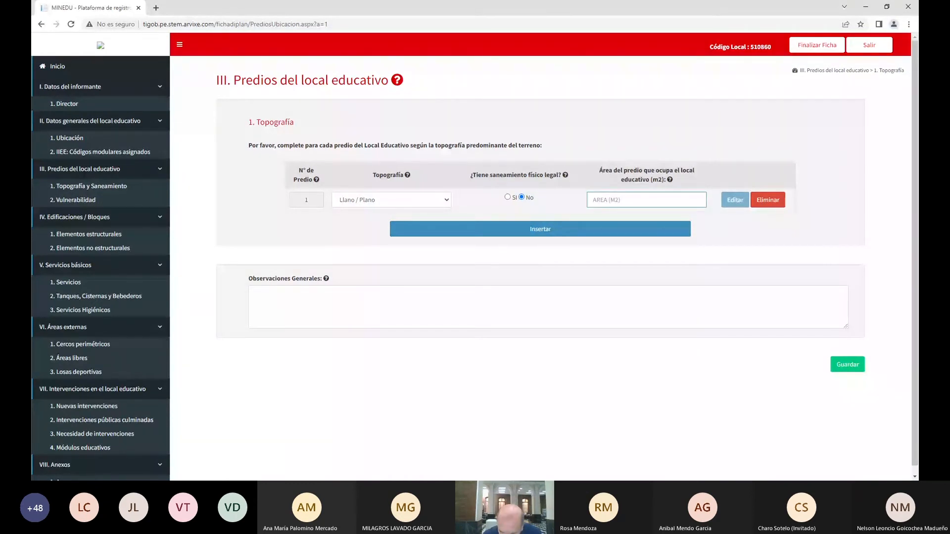
text(3215)
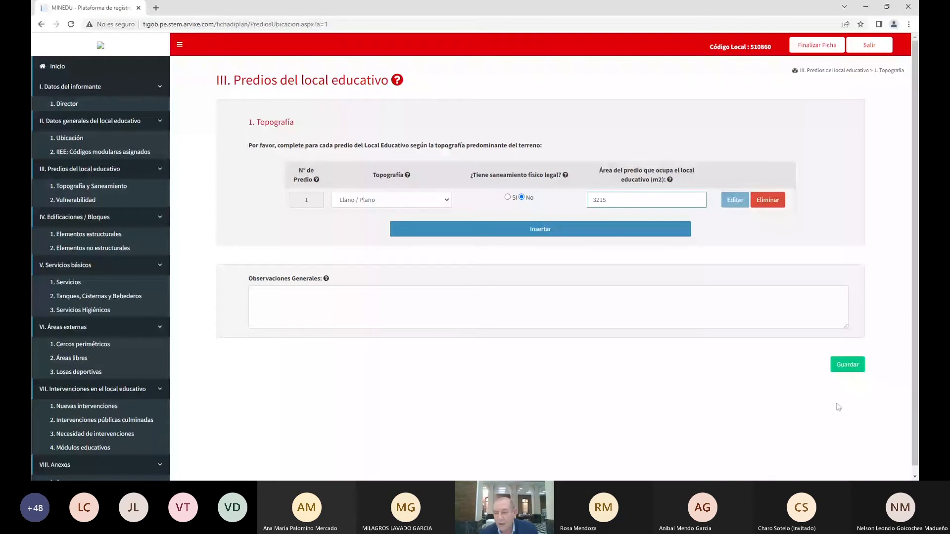
click(848, 366)
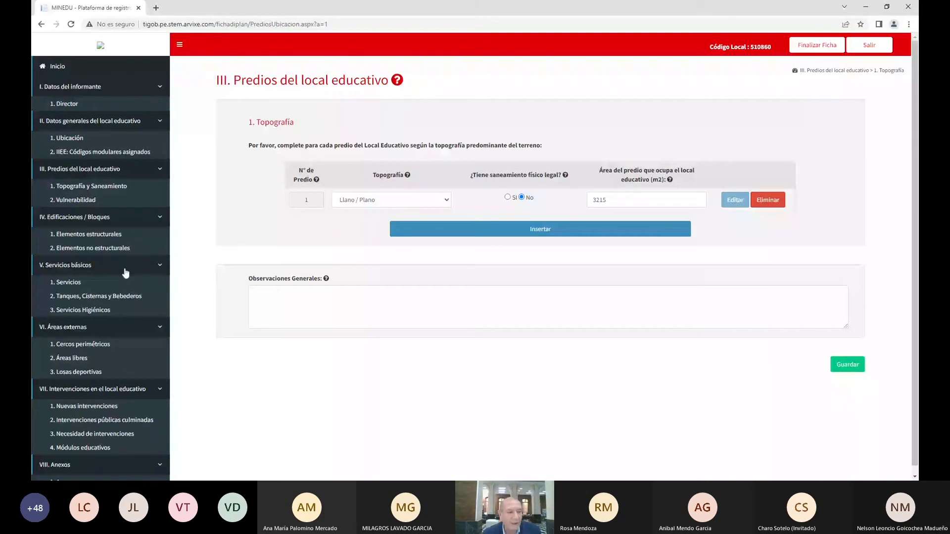
In Vulnerabilidad, mark Lluvias as the only damaging event and answer No for every other event
click(79, 200)
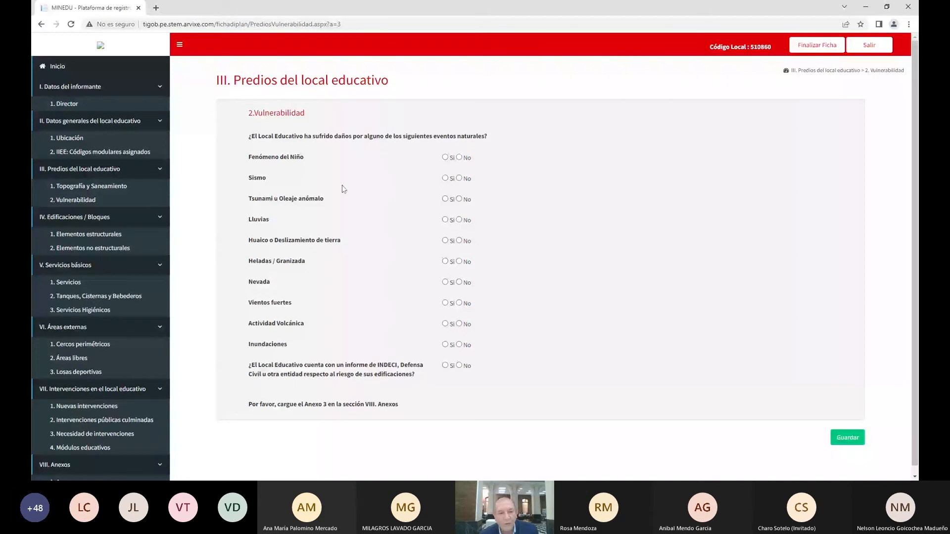
click(459, 158)
click(459, 178)
click(458, 199)
click(459, 220)
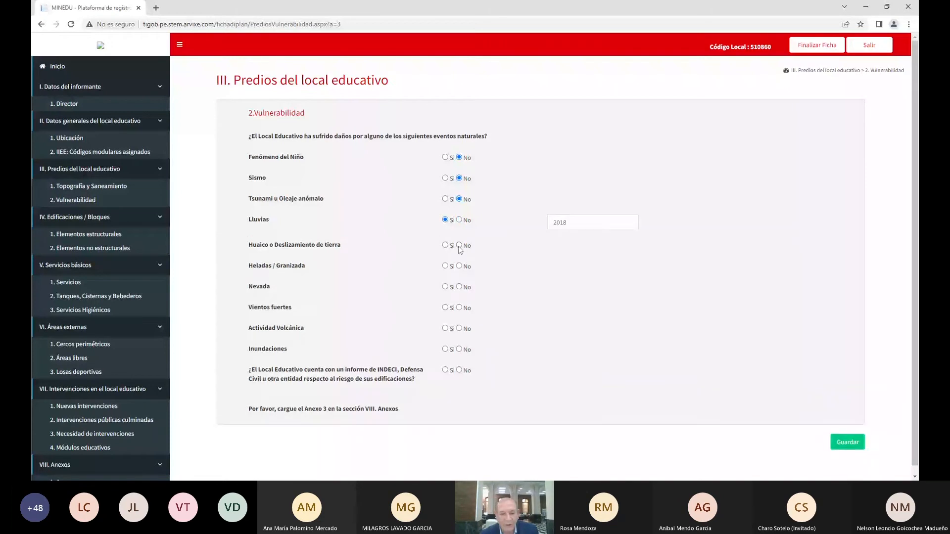
click(459, 246)
click(460, 266)
click(459, 287)
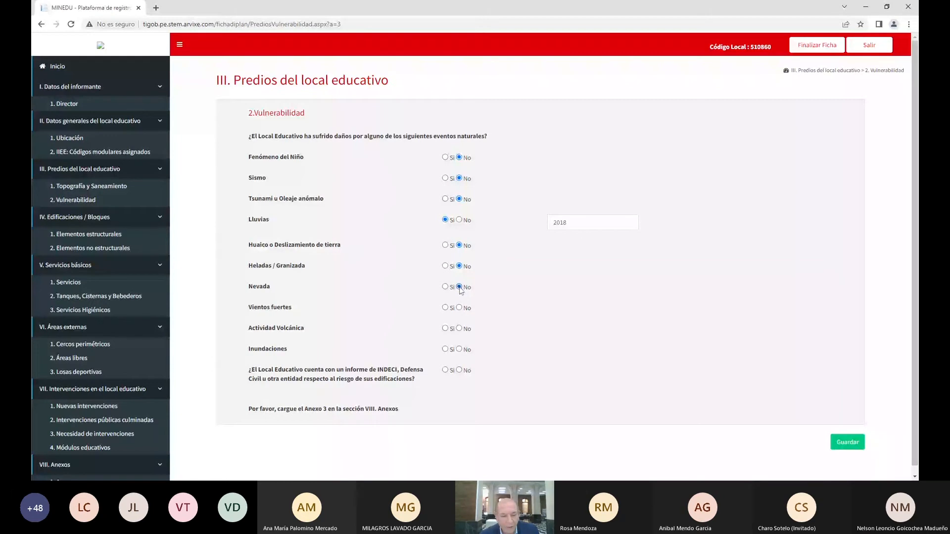
click(460, 308)
click(459, 329)
click(460, 349)
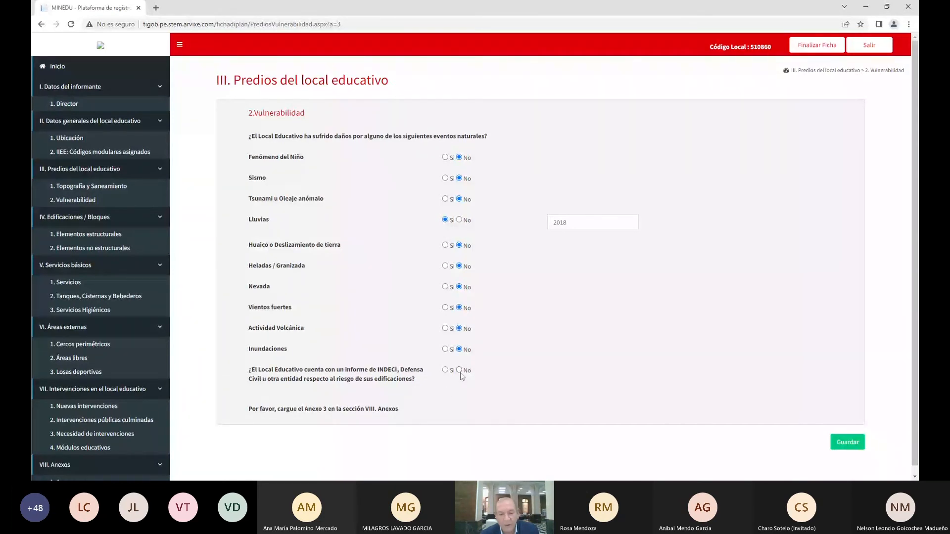
Set the INDECI risk report answer to No and save the vulnerability answers
click(445, 370)
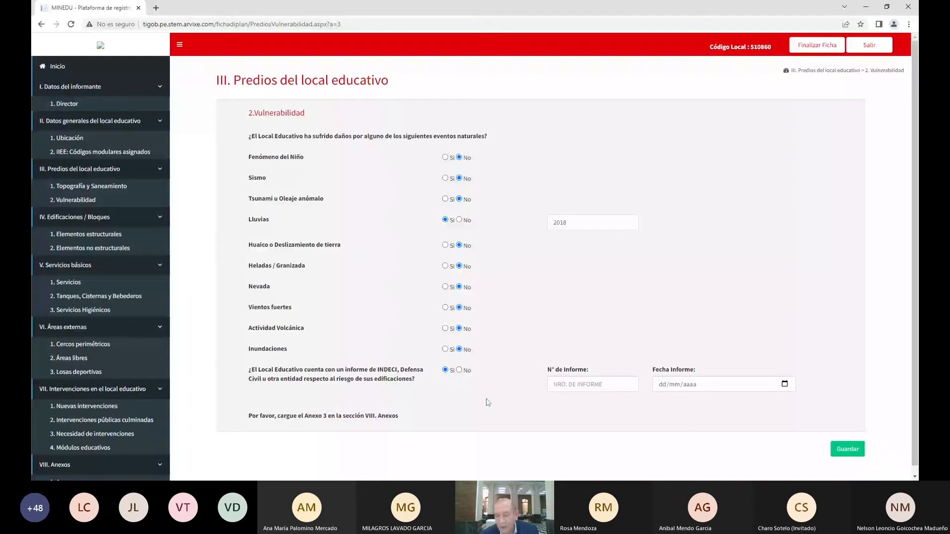
click(459, 370)
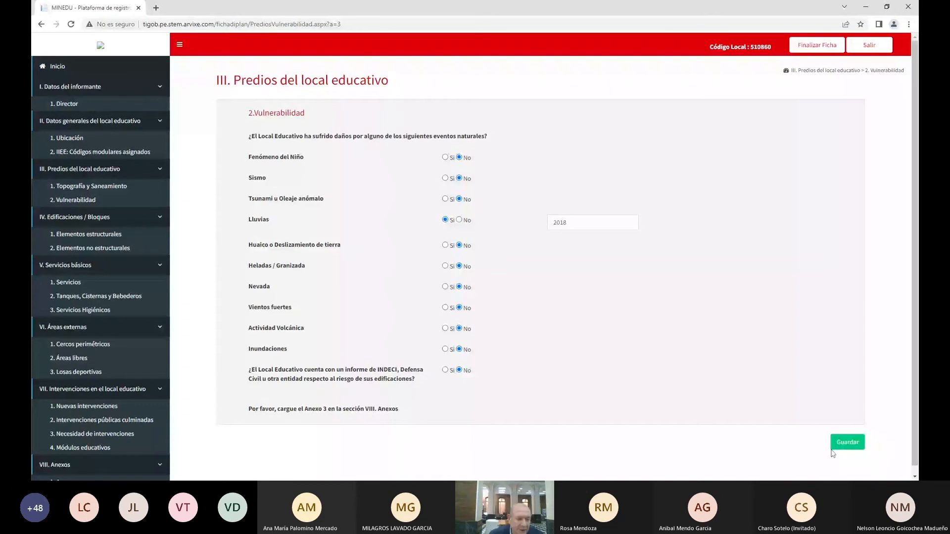
click(109, 236)
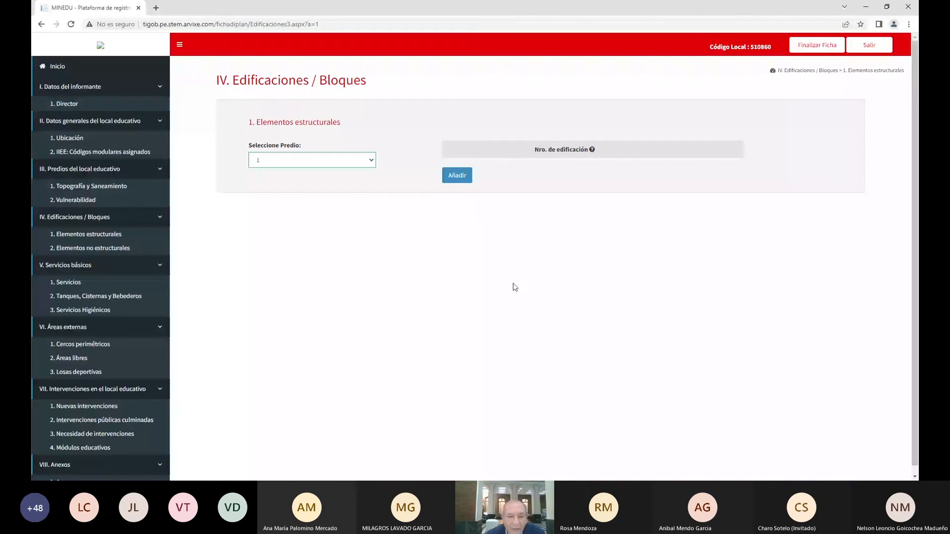
Add a new building record, edificación 1, to predio 1
click(458, 175)
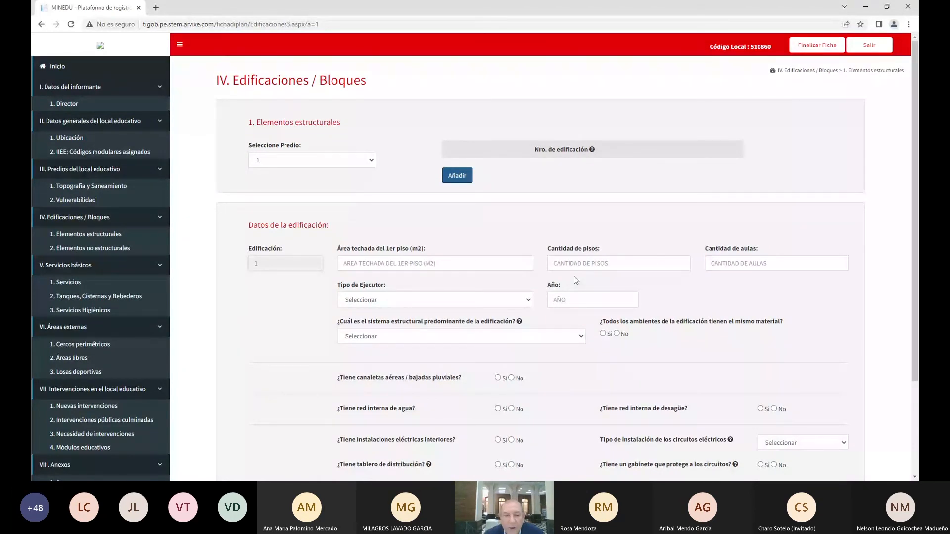
Enter 300 m² roofed area, 2 floors, 4 classrooms, APAFA / Autoconstrucción executor and year 1998
click(396, 263)
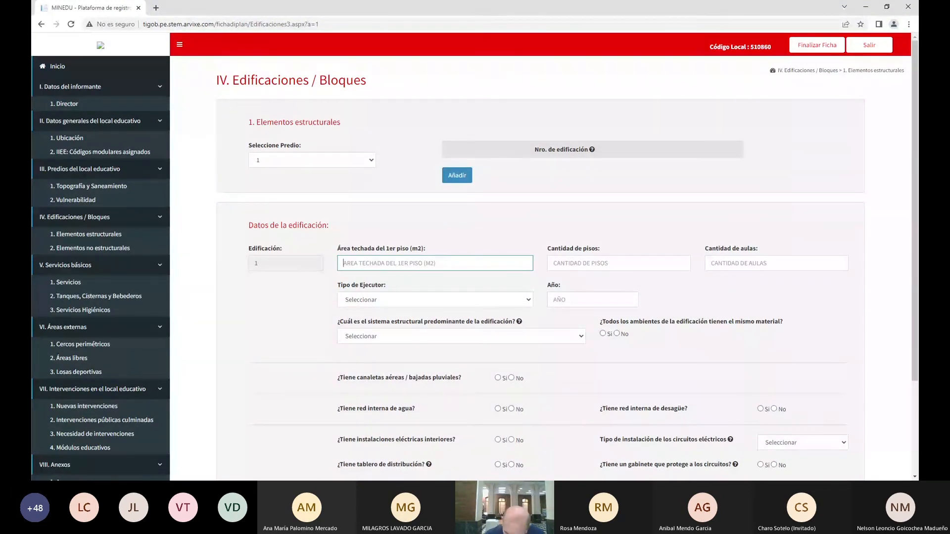
text(30)
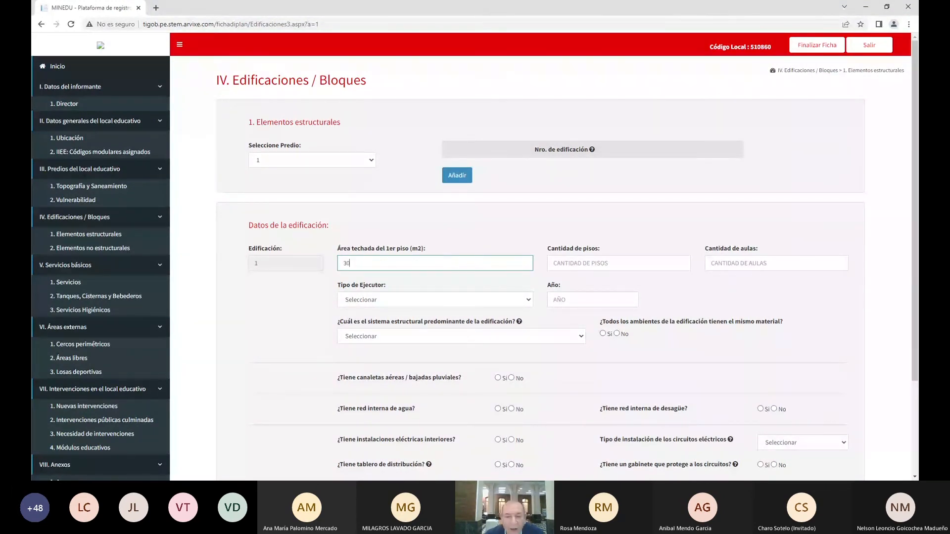
text(0)
key(Tab)
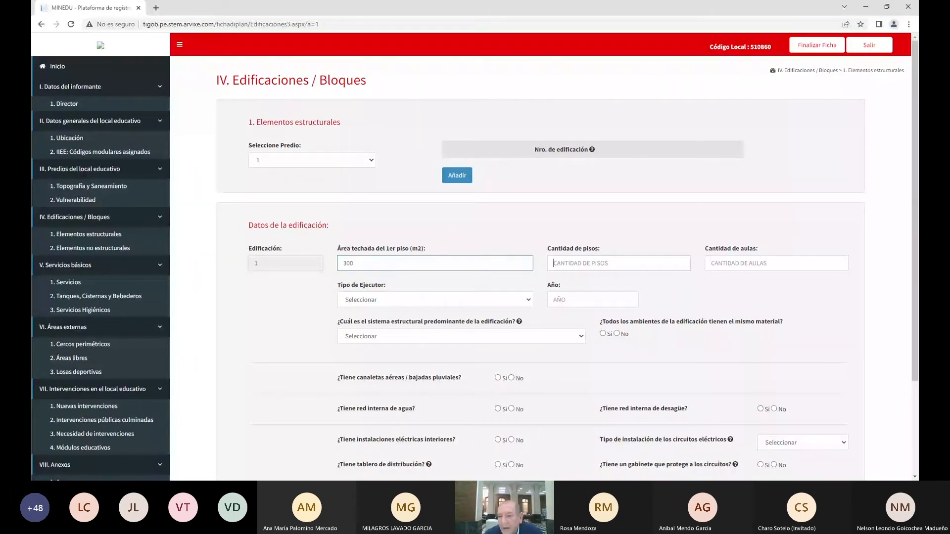
text(2)
key(Tab)
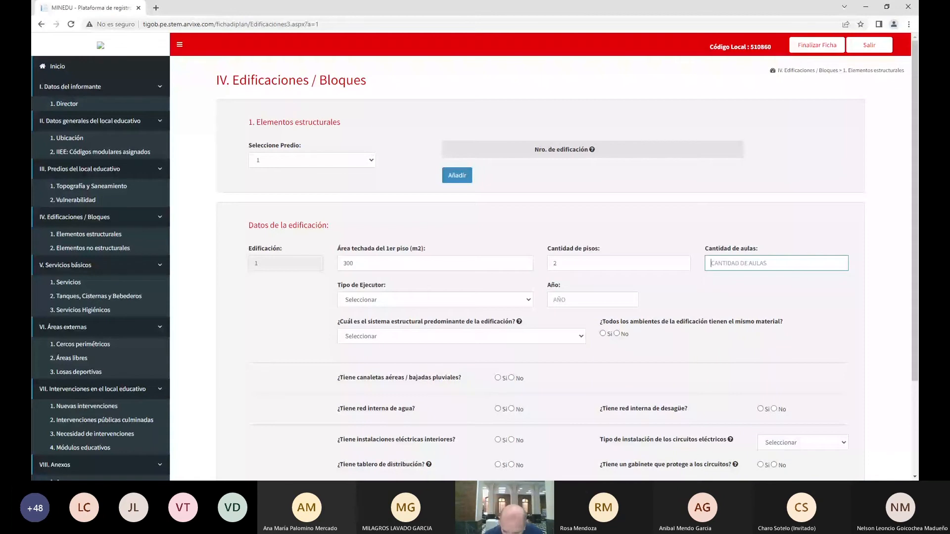
text(4)
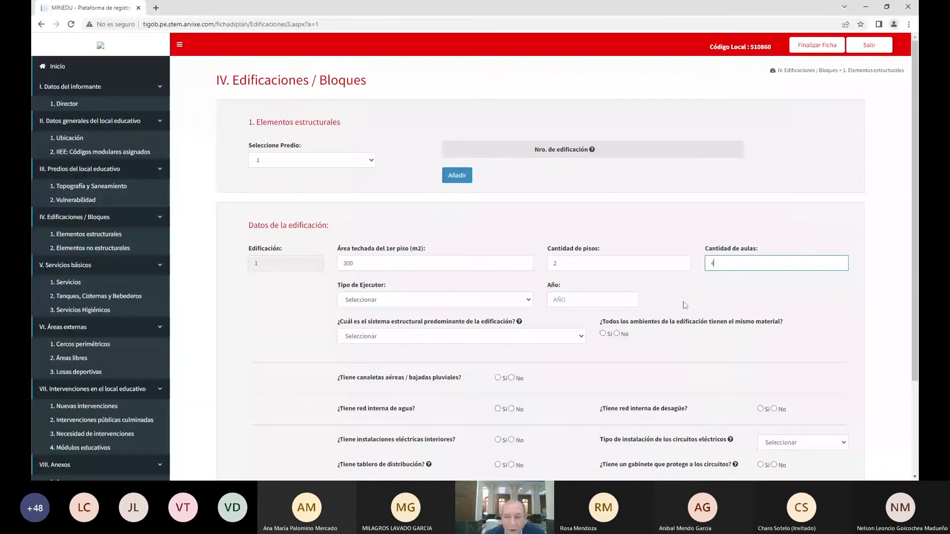
click(395, 305)
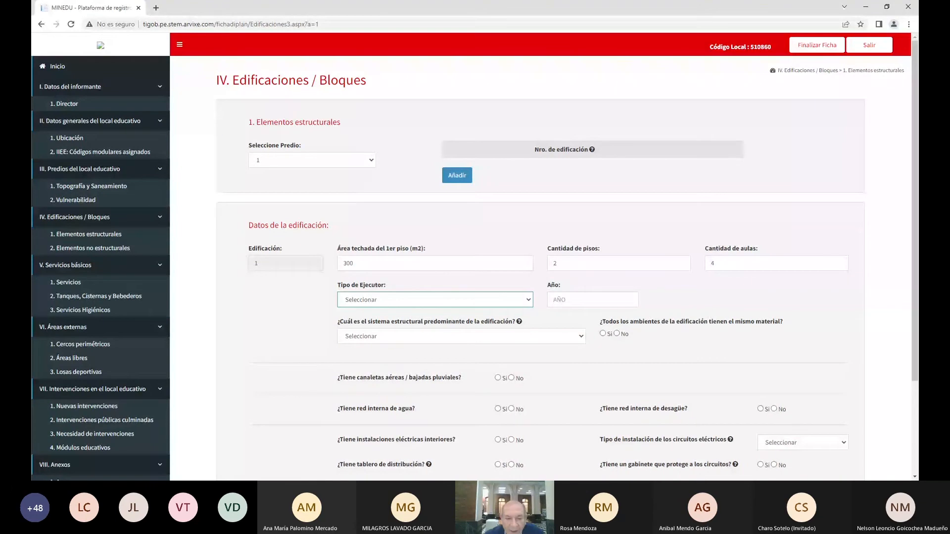
click(465, 341)
key(Tab)
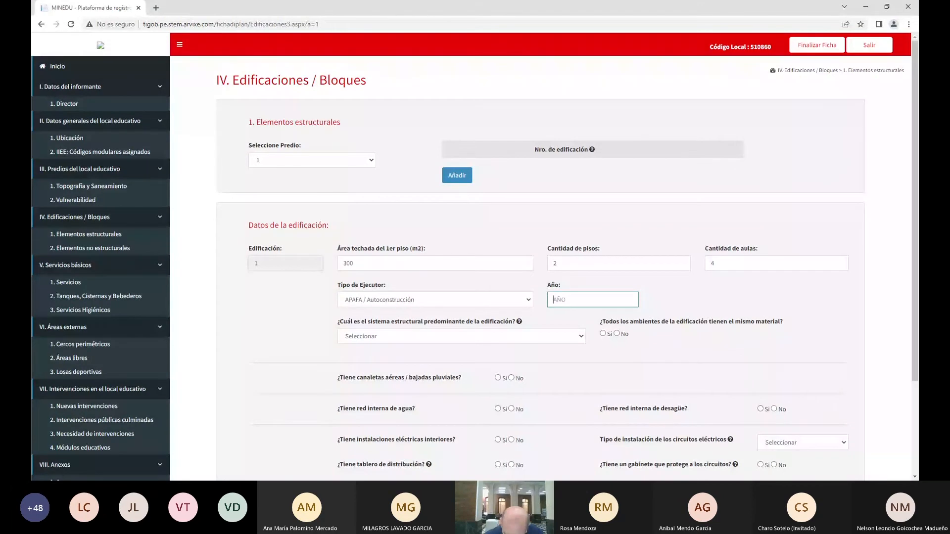
text(1998)
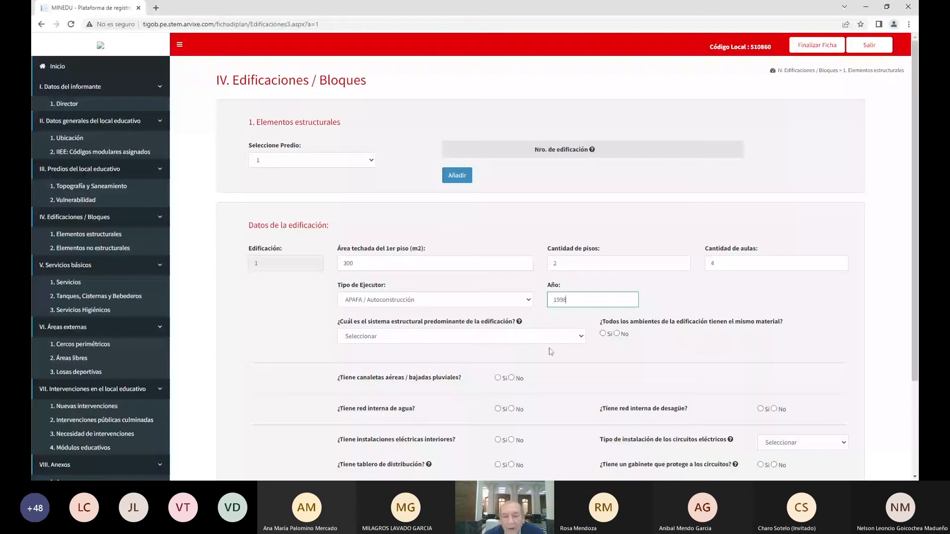
key(Tab)
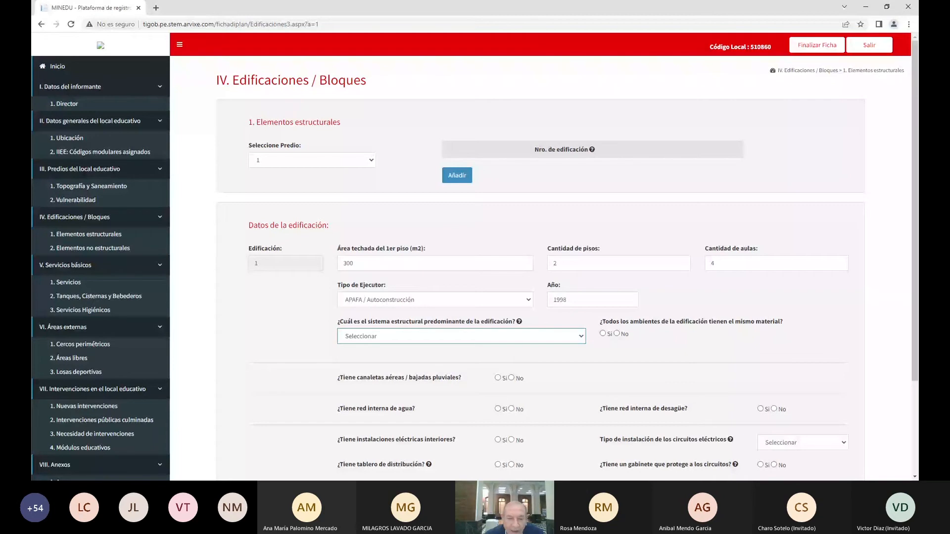
Set an Adobe structural system, uniform material, and gutters in Deterioro parcial condition
click(363, 383)
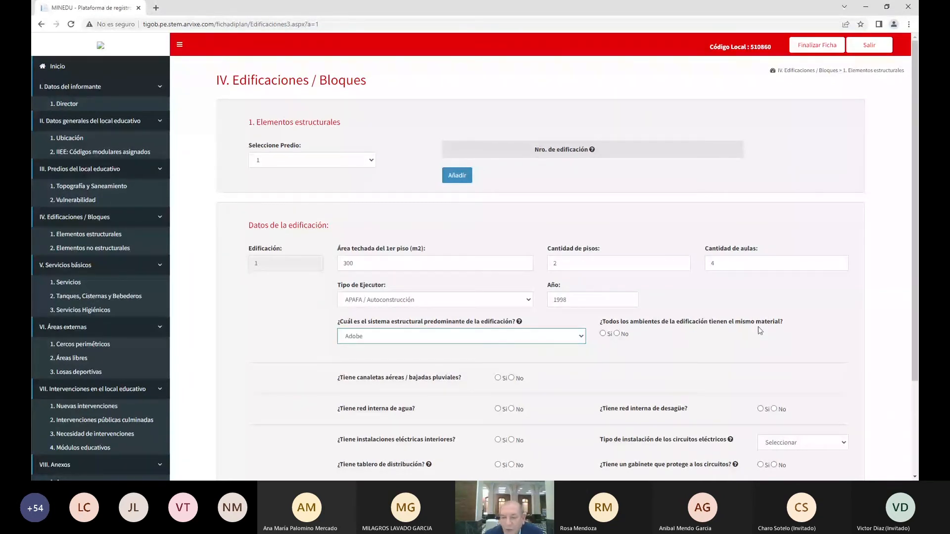
click(602, 333)
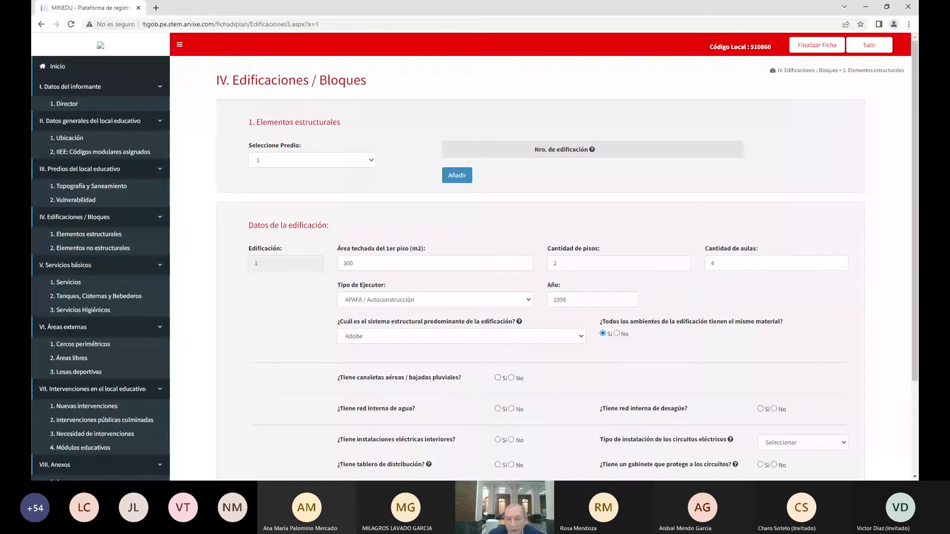
click(498, 378)
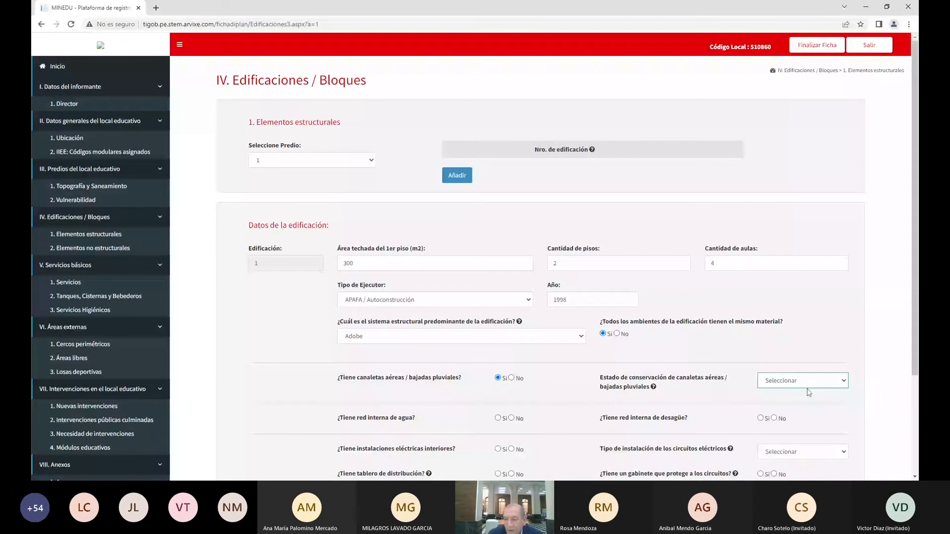
click(803, 408)
scroll(420, 405, down, 1)
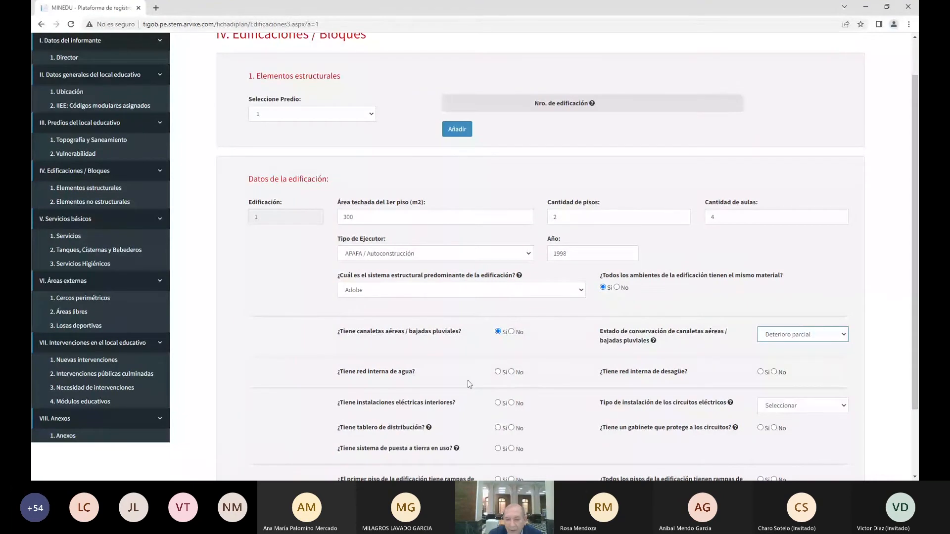
Record no water or drainage network, and interior electrics with Circuito canalizado, board and cabinet
click(512, 373)
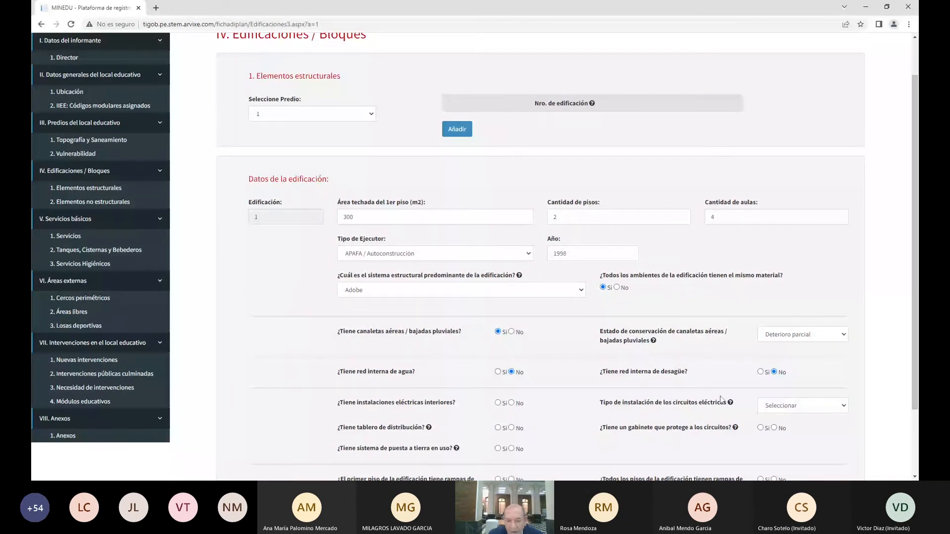
click(498, 403)
click(762, 410)
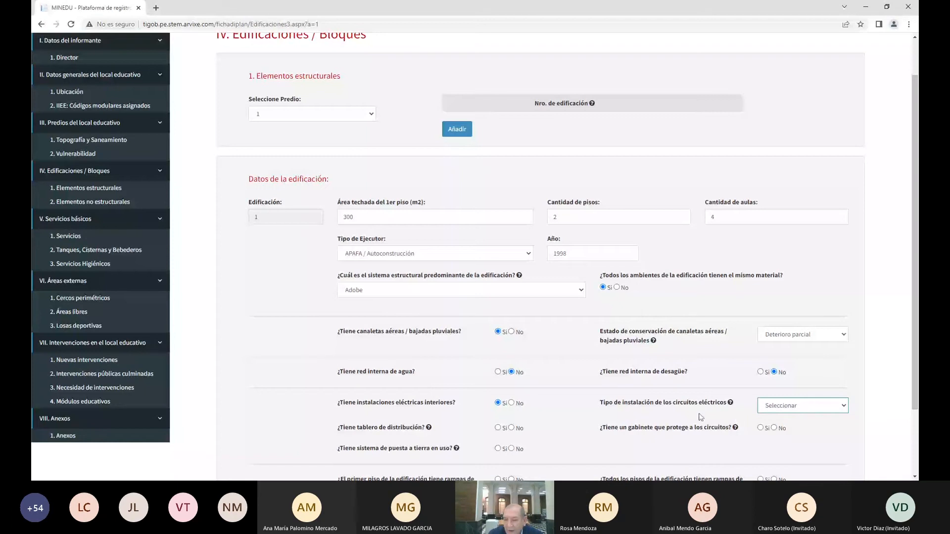
click(733, 420)
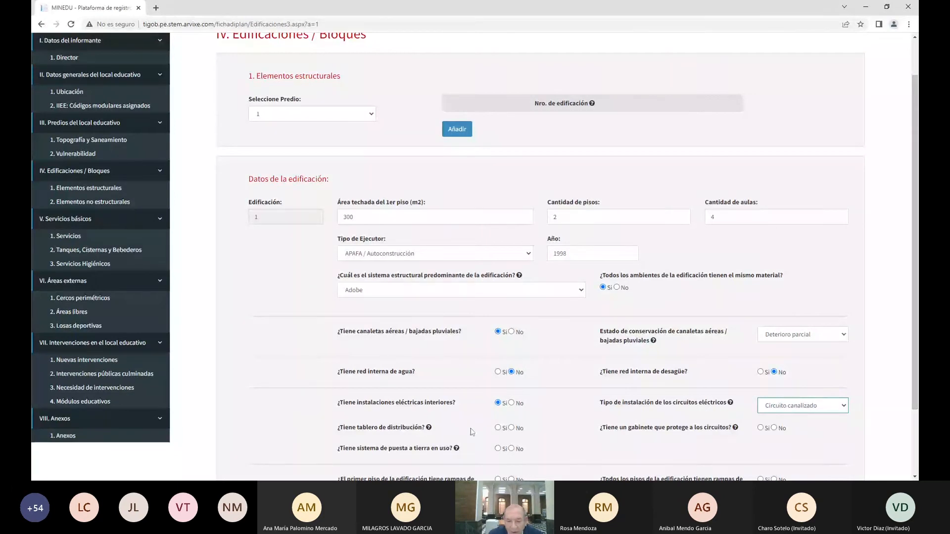
click(498, 428)
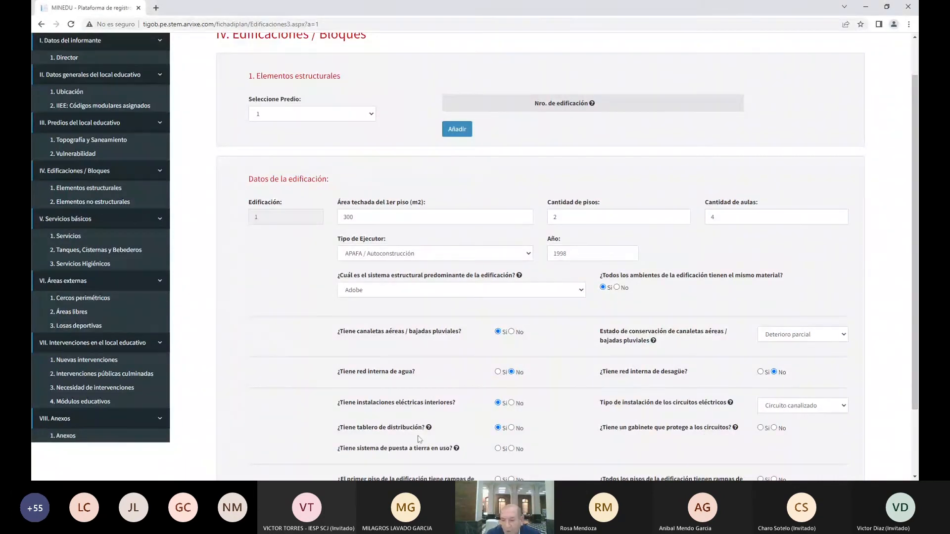
click(761, 429)
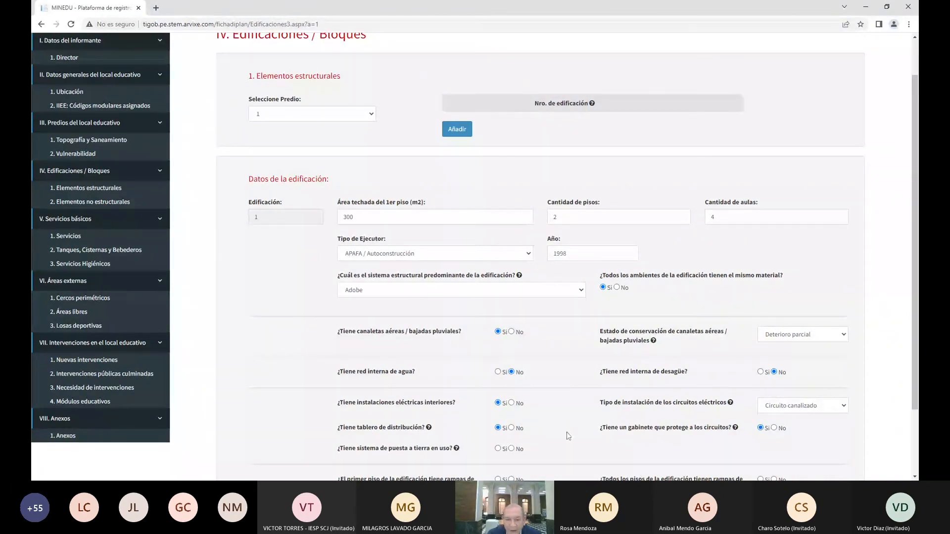
Answer No for grounding, first-floor access ramps and ramps on all floors
scroll(567, 434, down, 2)
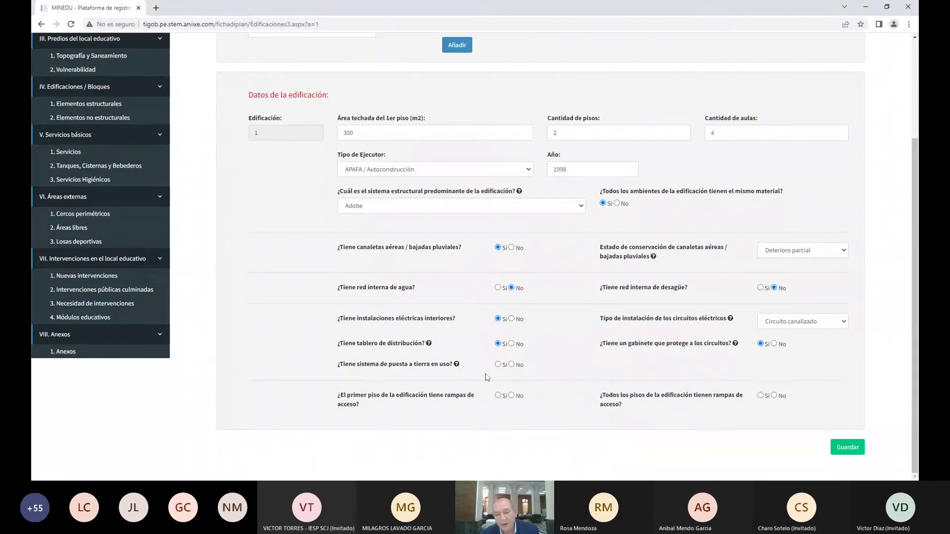
click(511, 365)
click(510, 395)
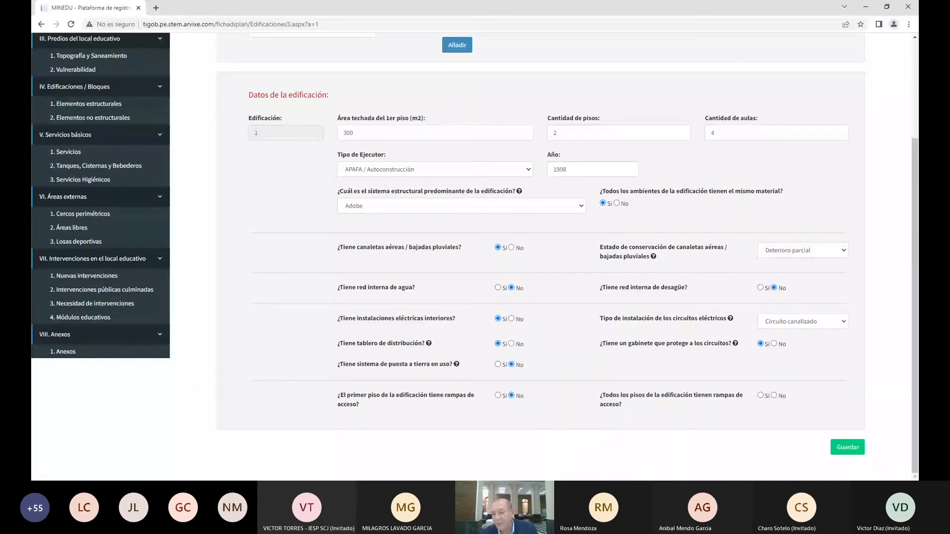
click(774, 396)
Save building 1, choose to keep editing buildings, and add a new Edificación 2
click(836, 445)
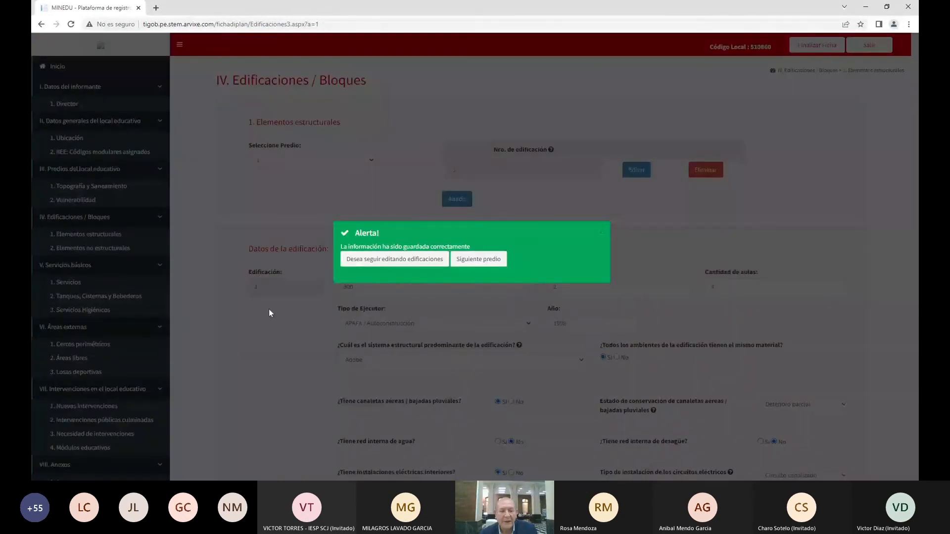
click(390, 257)
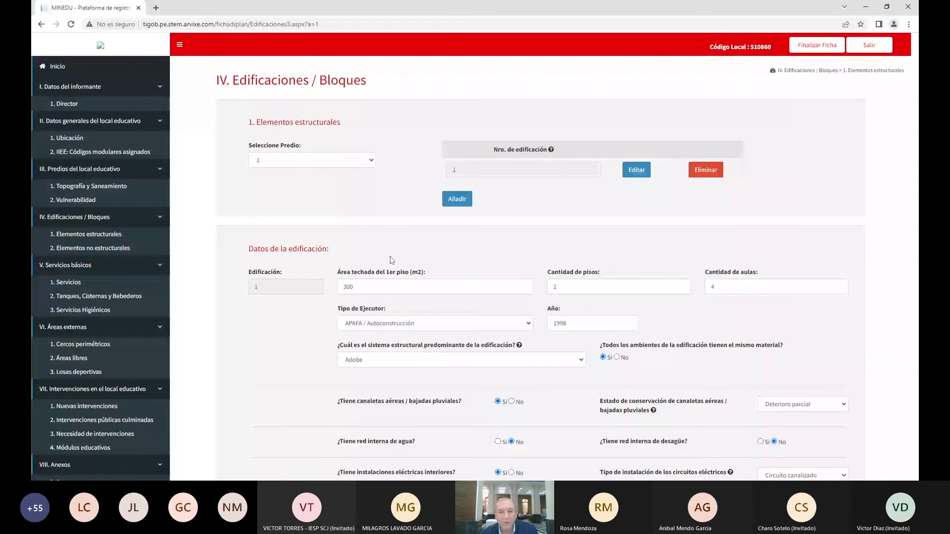
click(457, 199)
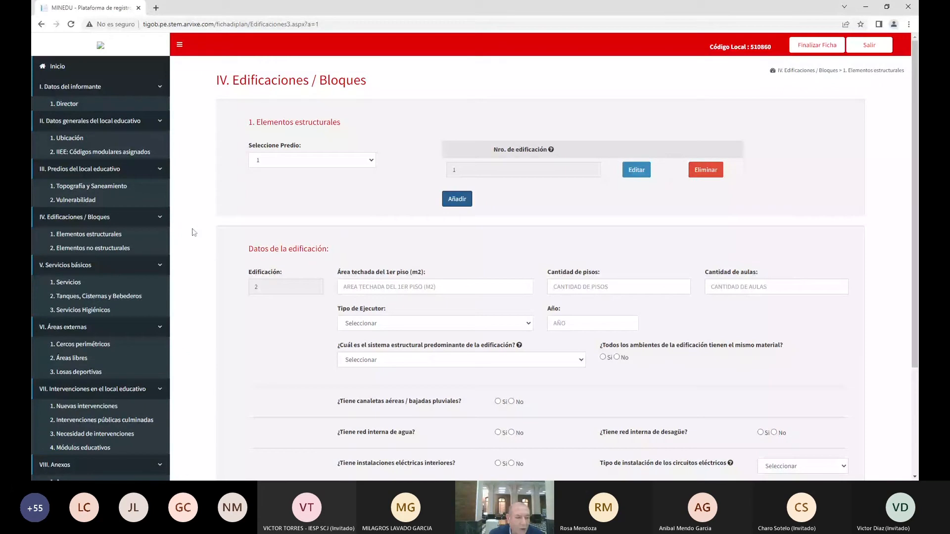
Open Elementos no estructurales and select Predio 1, Edificación 1
click(89, 249)
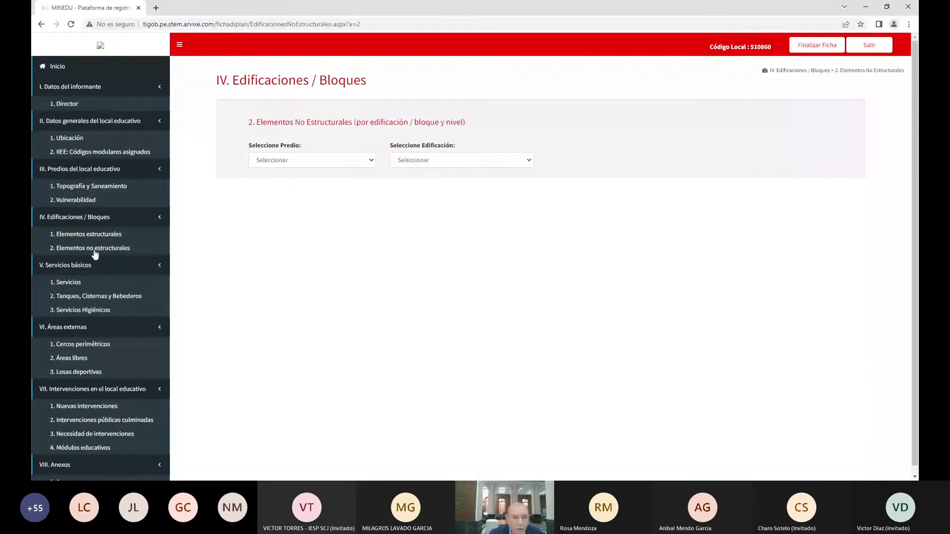
click(303, 161)
click(290, 184)
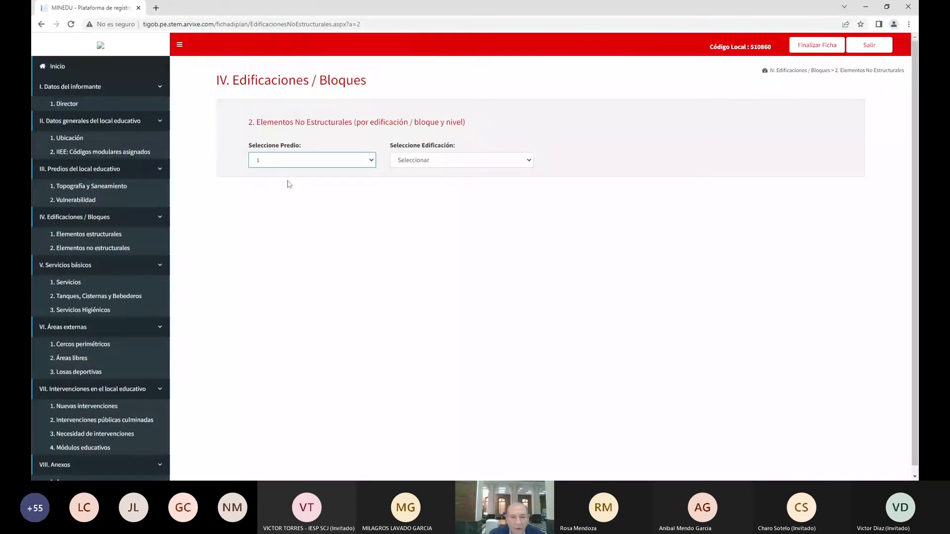
click(425, 166)
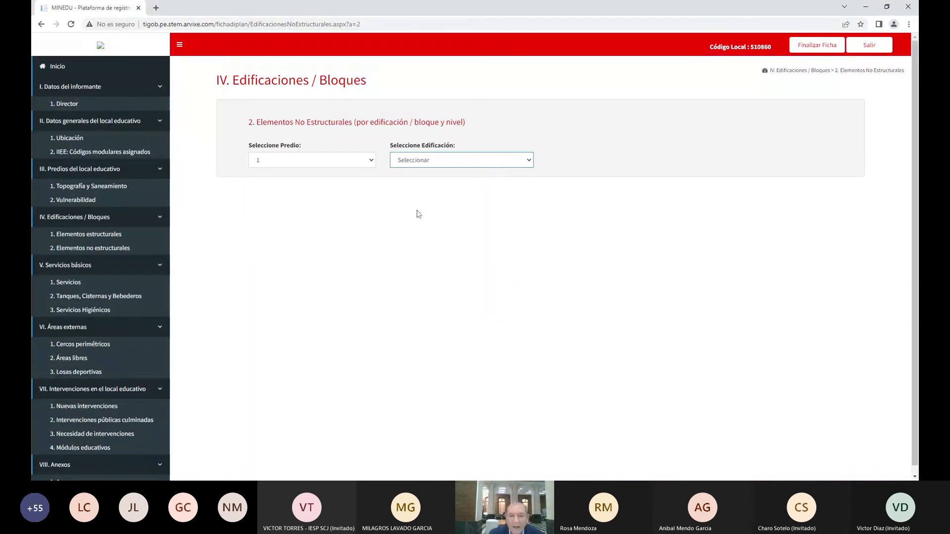
key(Down)
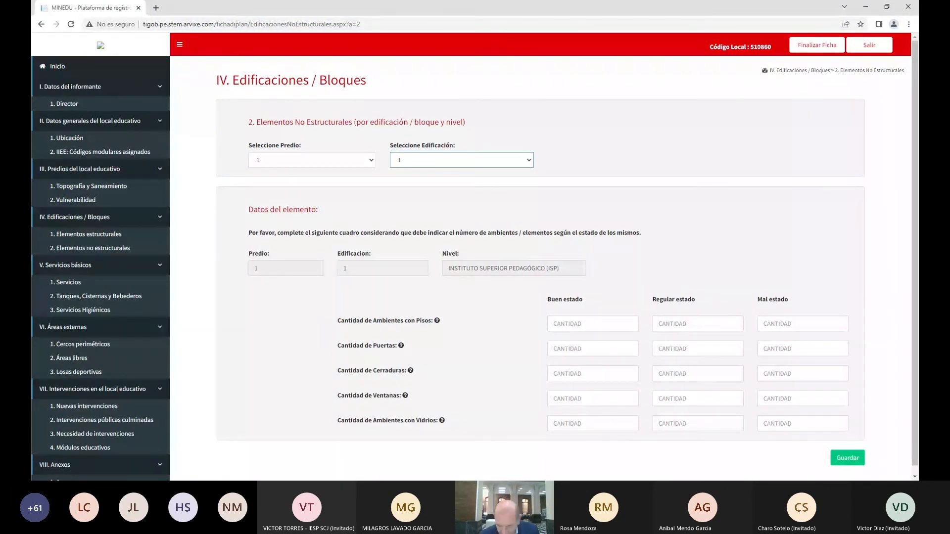
Enter regular-condition counts: 4 floors, 8 doors, 8 locks and 8 windows
click(697, 324)
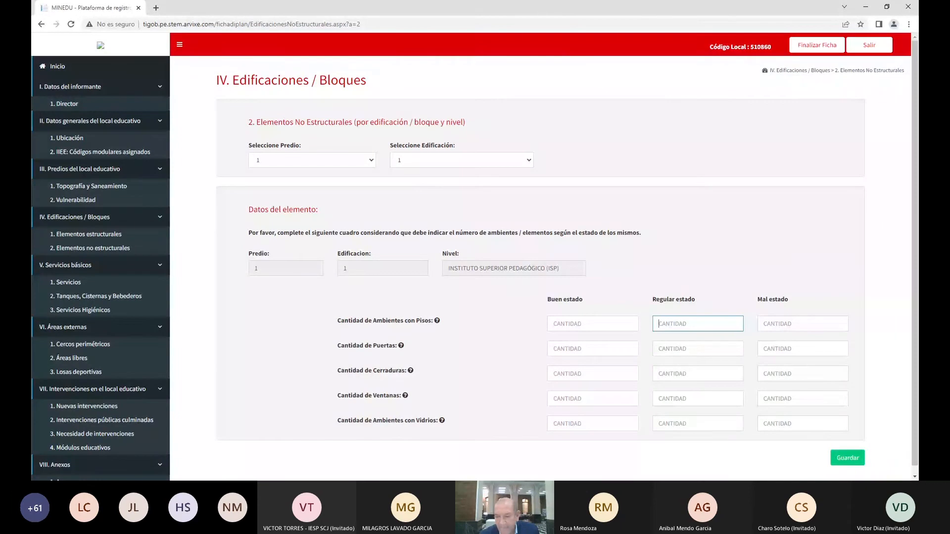
text(4)
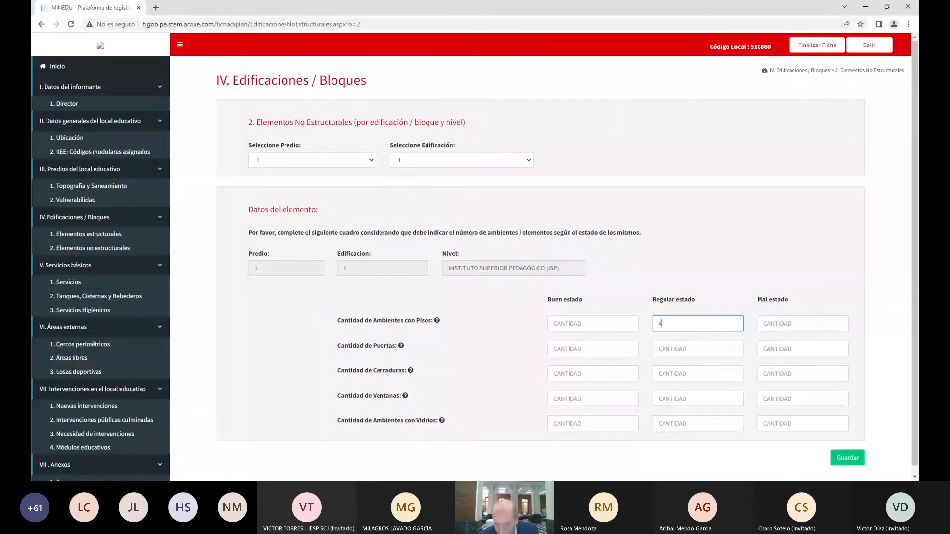
click(698, 349)
text(8)
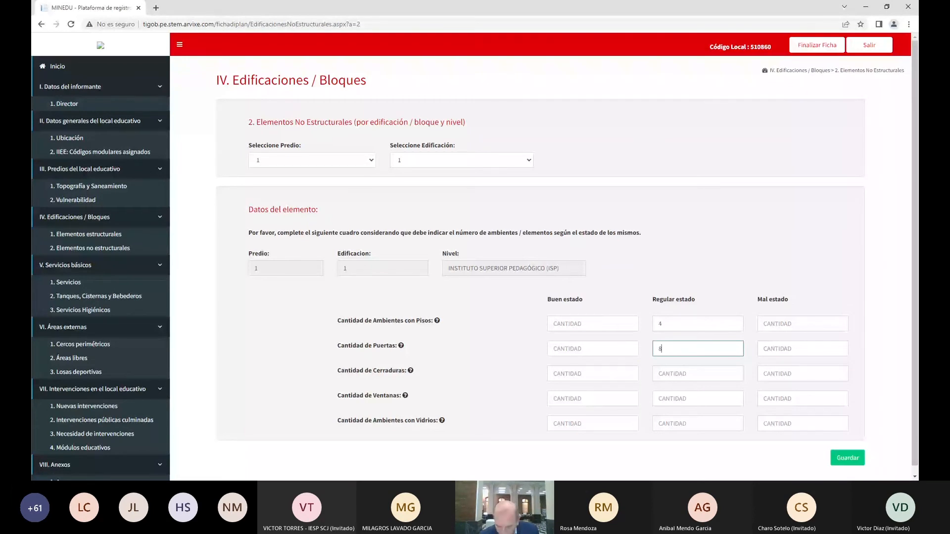
click(698, 373)
text(8)
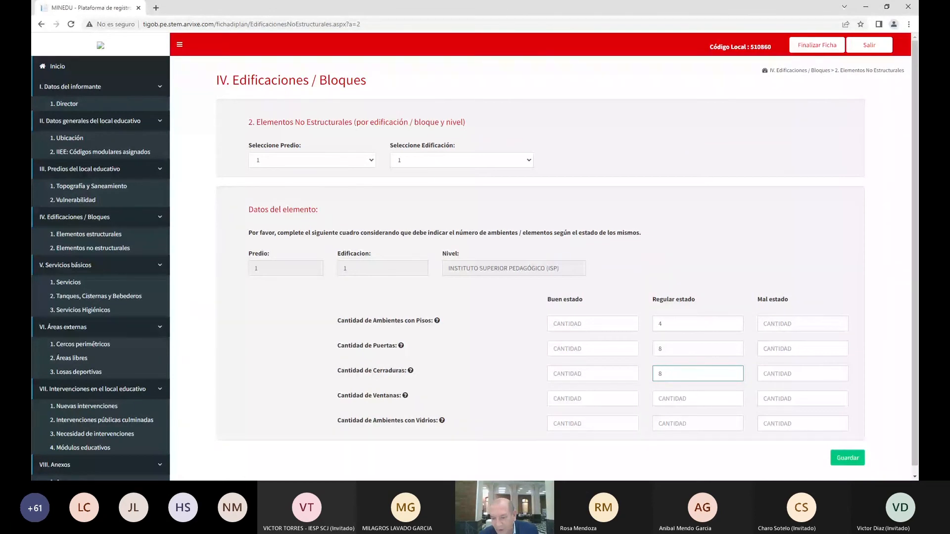
click(698, 399)
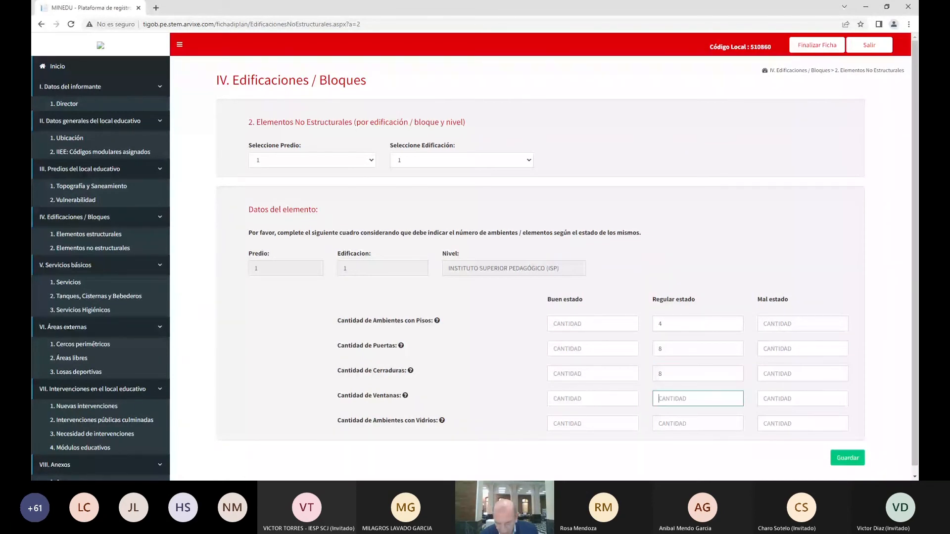
text(8)
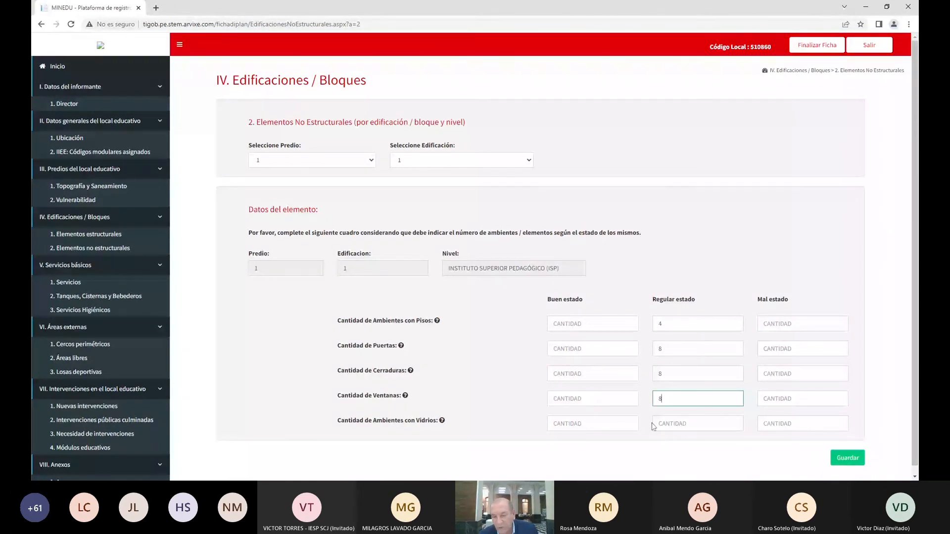
Enter 4 glazed rooms in good condition and save the non-structural elements
key(Tab)
key(Tab)
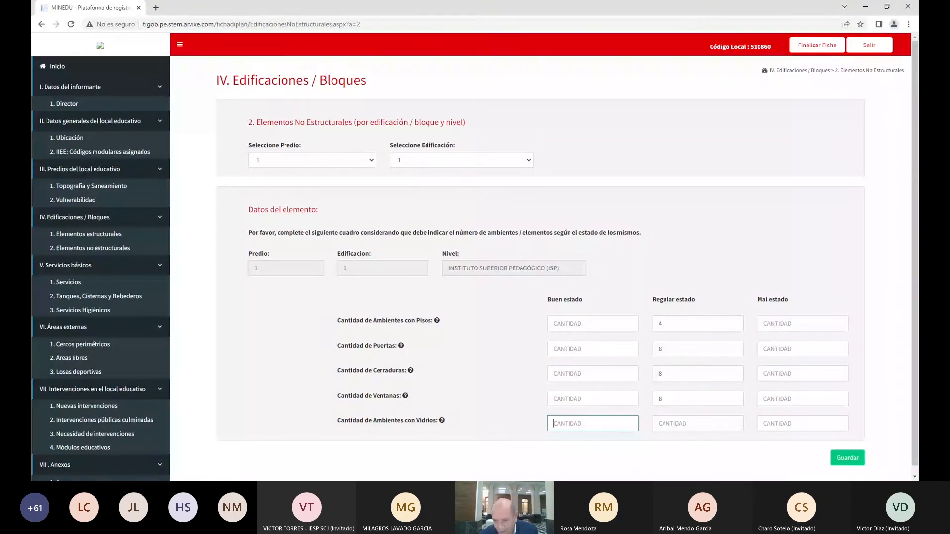
text(4)
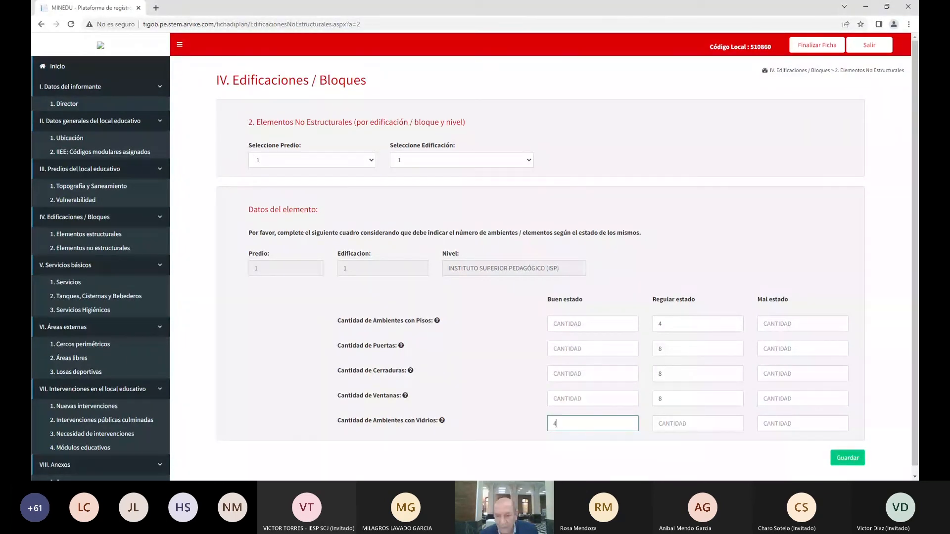
scroll(500, 434, down, 1)
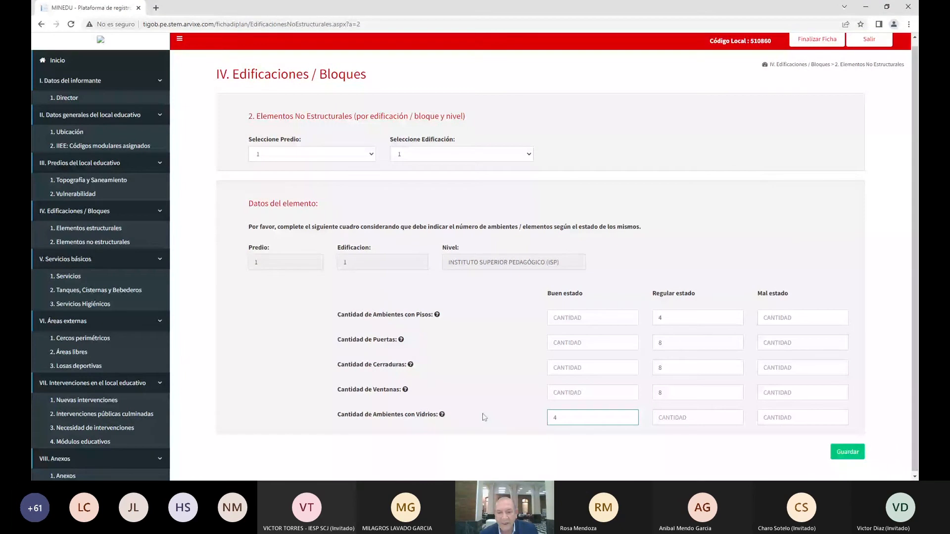
scroll(846, 450, down, 1)
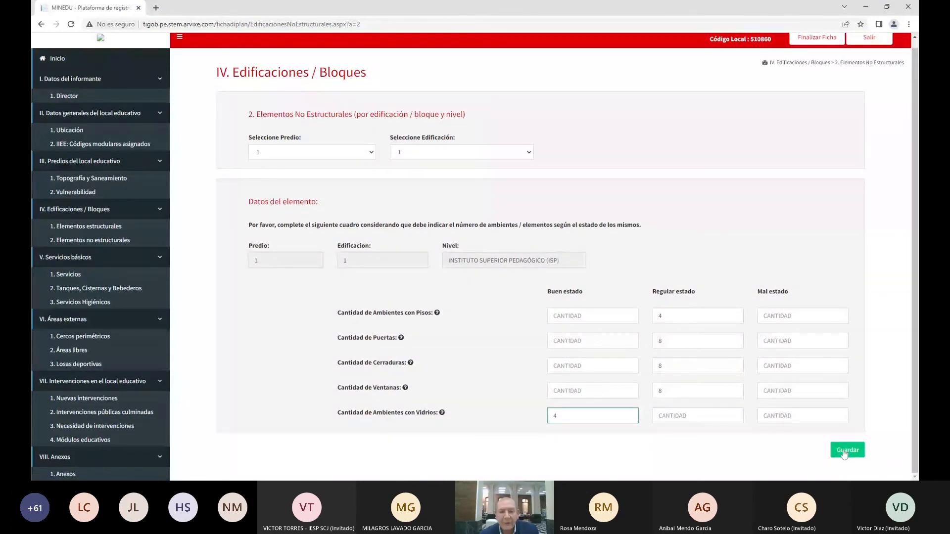
click(846, 451)
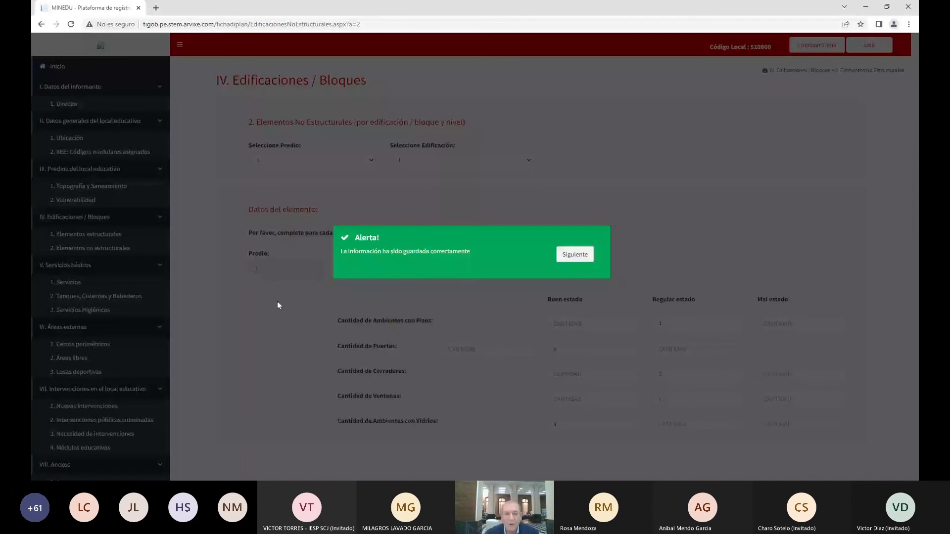
Dismiss the save confirmation and open the building choice in the Servicios form
click(277, 302)
click(506, 165)
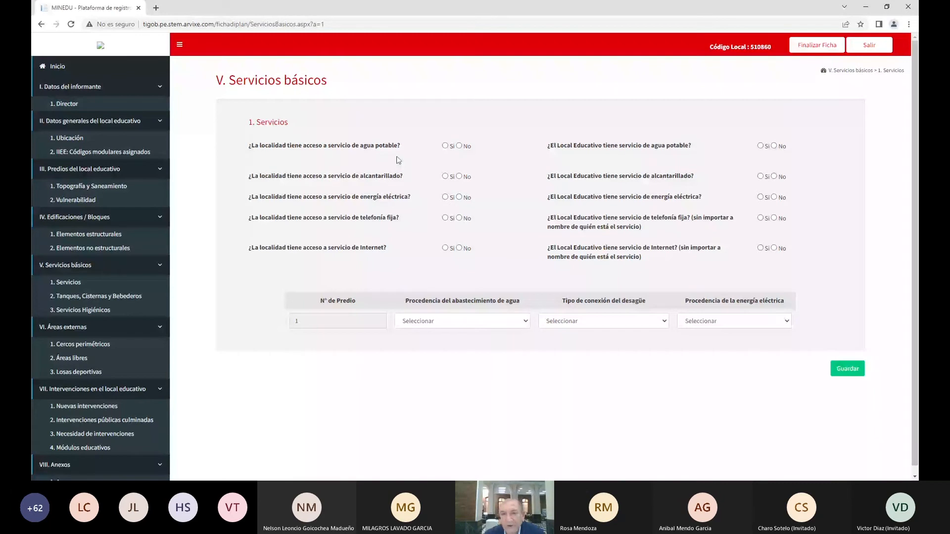
For the locality, answer Sí for water, sewage and electricity, No for landline and Internet
click(445, 146)
click(445, 176)
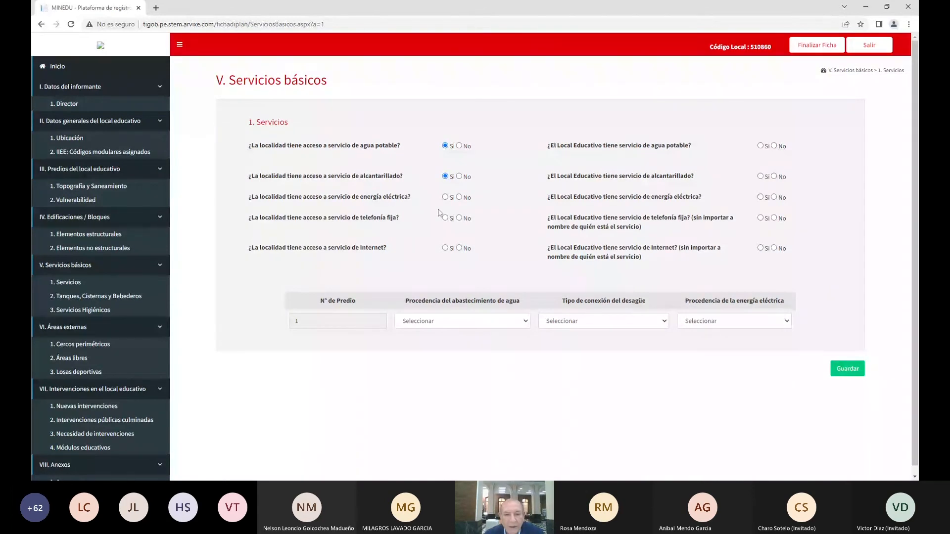
click(445, 197)
click(459, 218)
click(459, 248)
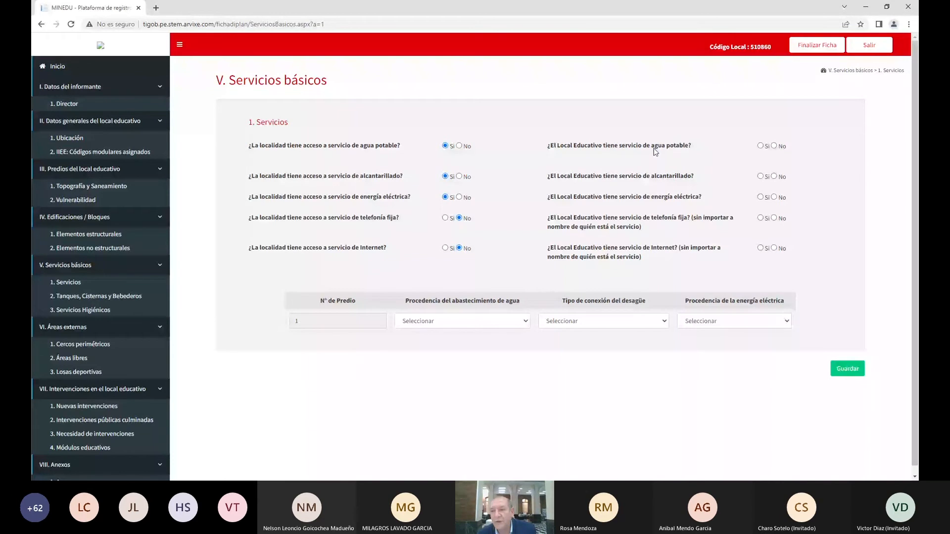
For the school, answer Sí for water (all school hours) and electricity, No for landline and Internet
click(760, 146)
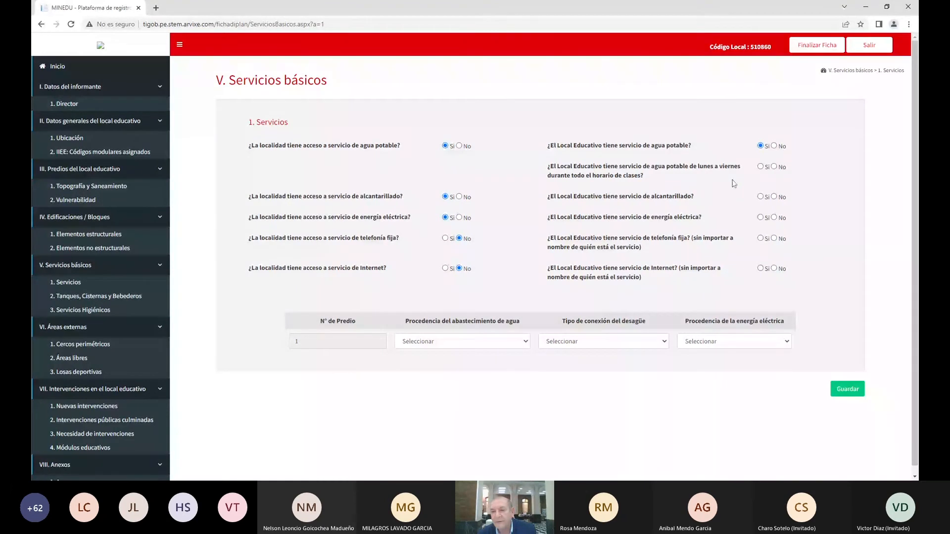
click(760, 167)
click(760, 217)
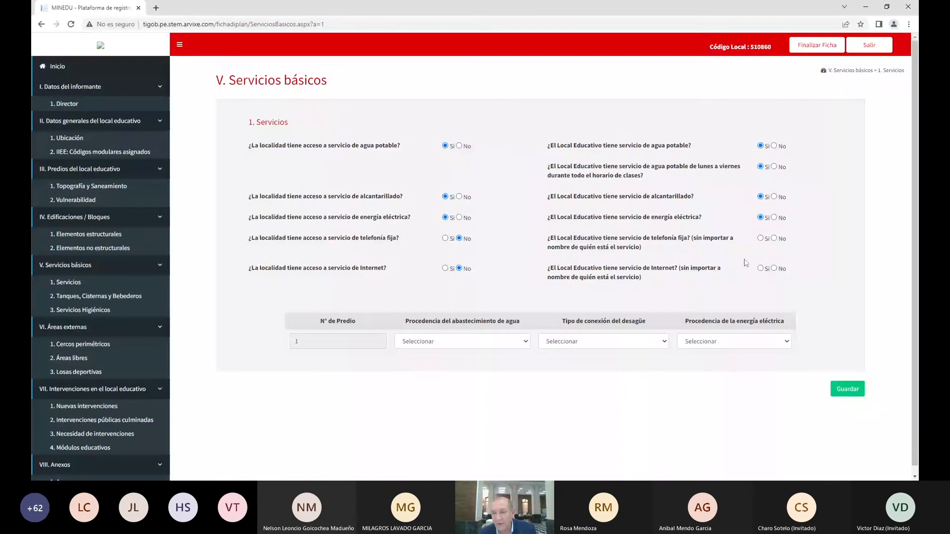
click(774, 238)
click(773, 268)
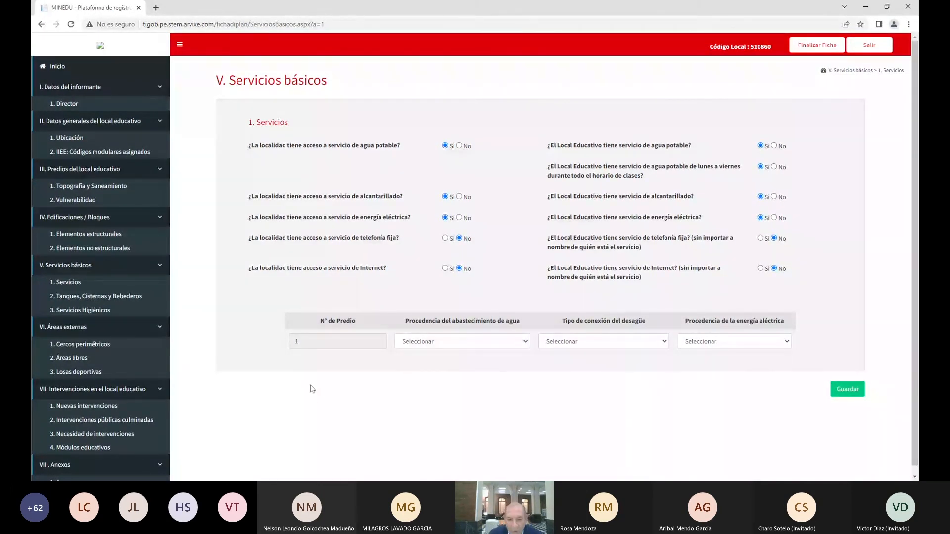
Set the water supply, sewage and electricity sources all to Red pública
click(526, 343)
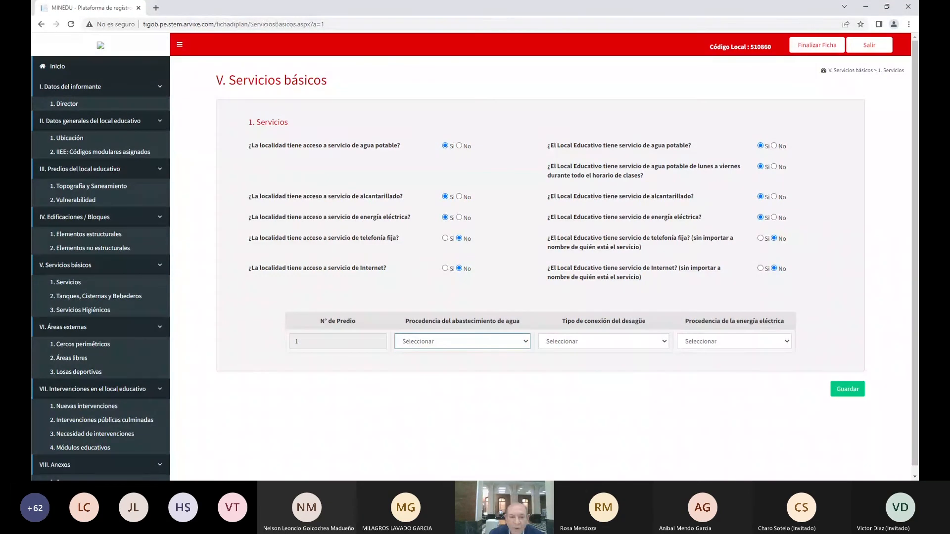
click(443, 373)
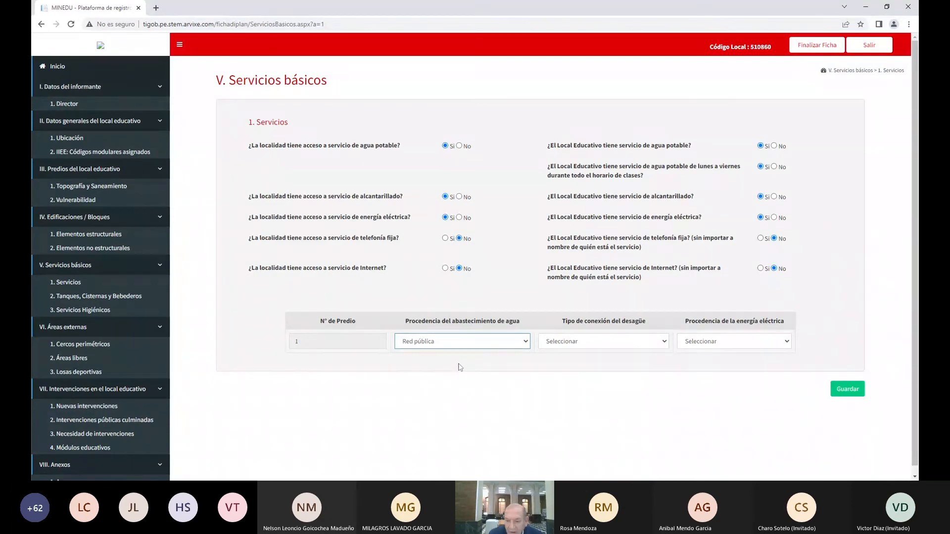
click(666, 344)
click(613, 393)
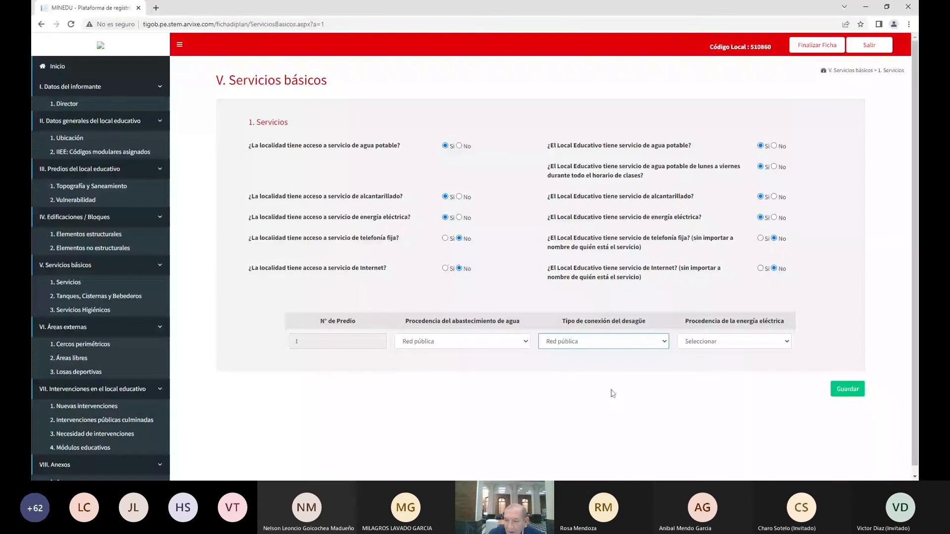
click(710, 348)
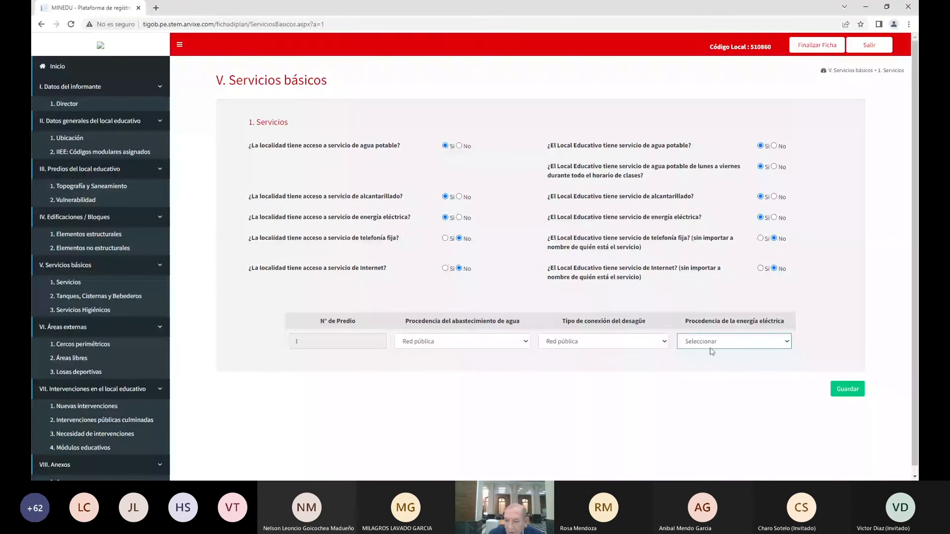
click(714, 360)
Save the basic services answers and go to the Tanques, Cisternas y Bebederos form
click(665, 345)
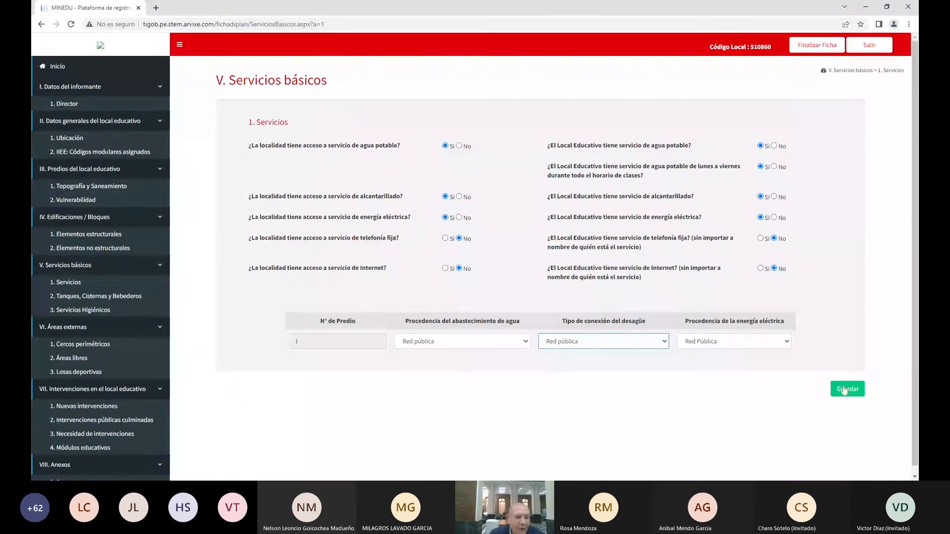
click(844, 390)
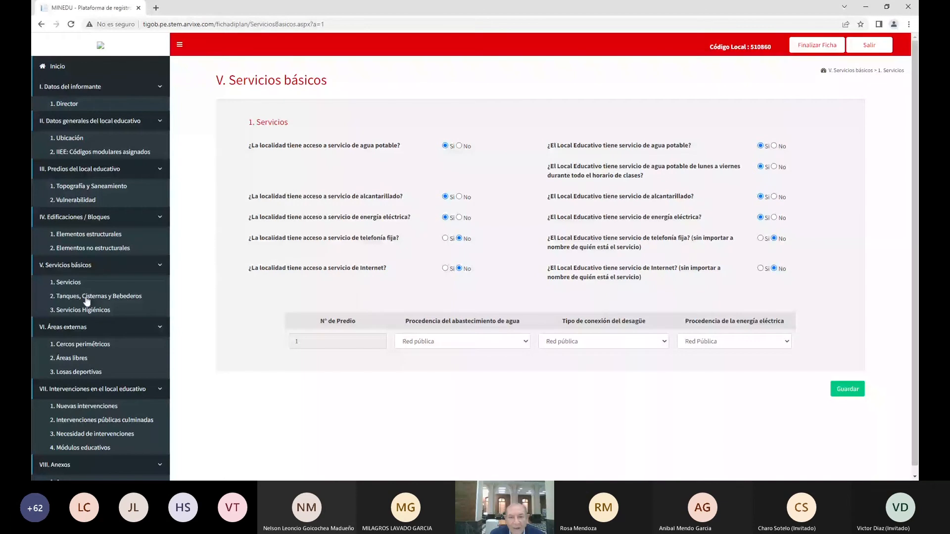
click(87, 297)
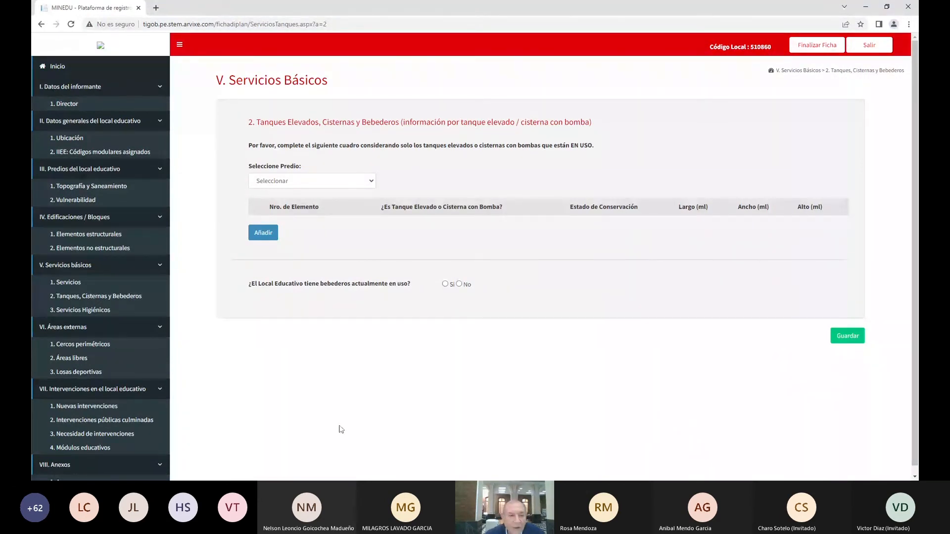
For predio 1, add a tank row set to Tanque elevado in Con fisuras leves condition
click(303, 184)
click(286, 199)
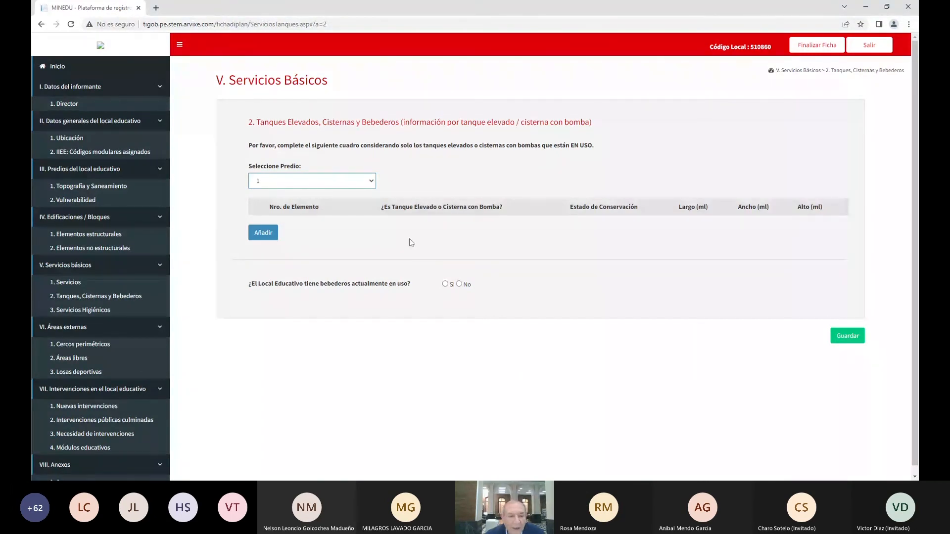
click(263, 233)
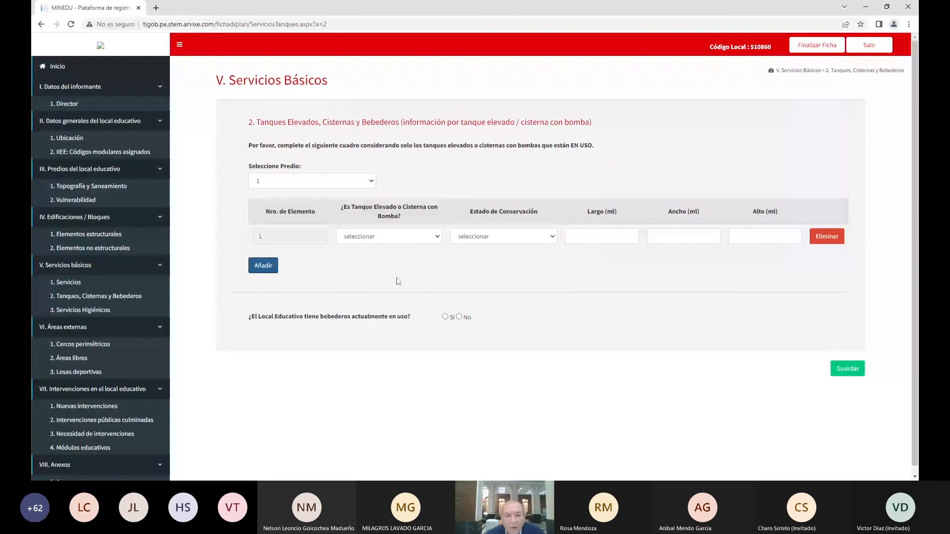
click(429, 241)
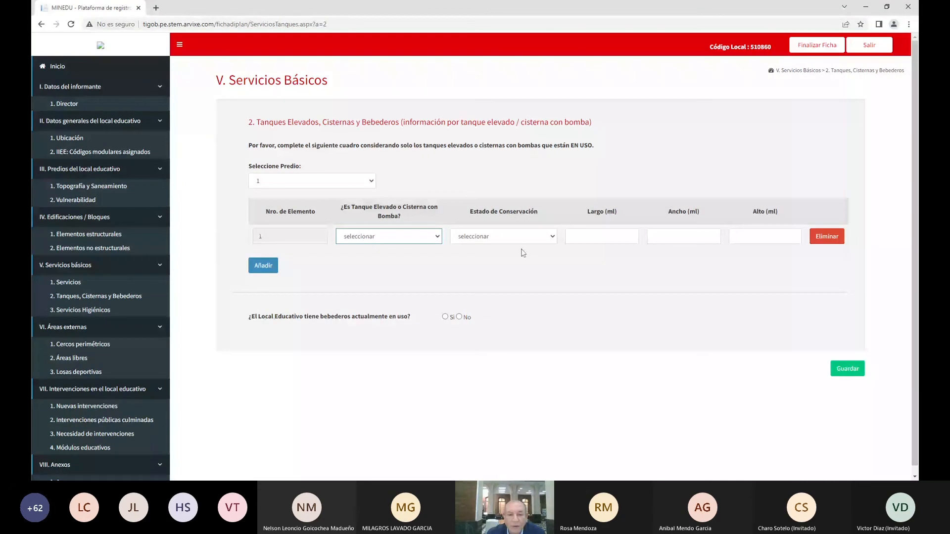
click(370, 261)
click(528, 242)
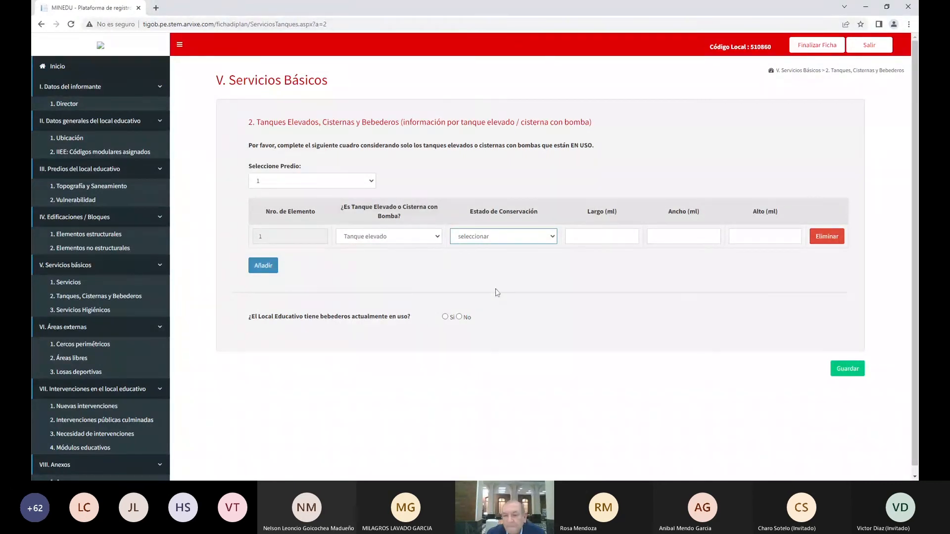
click(495, 267)
Give the elevated tank a length of 1, width of 1 and height of 1.3 m
click(601, 236)
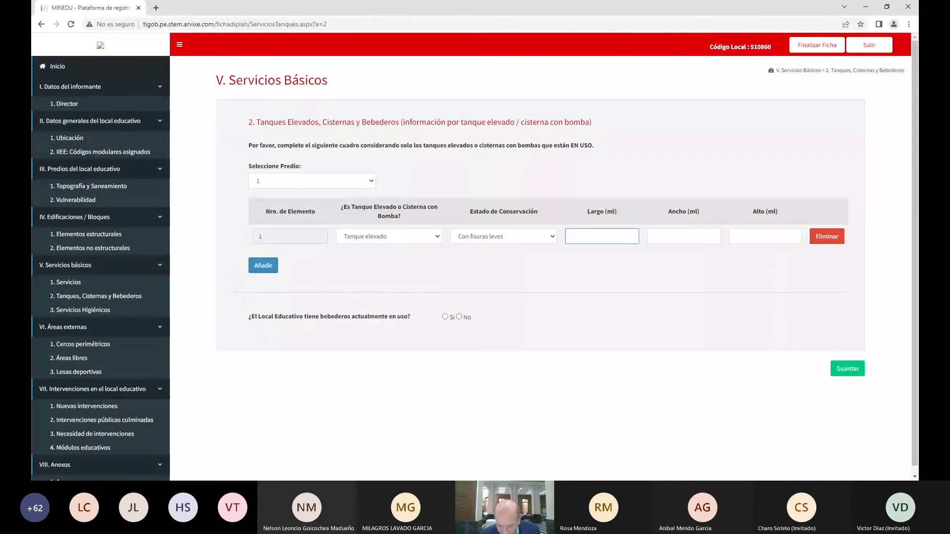
text(1)
key(Tab)
text(1)
key(Tab)
text(1)
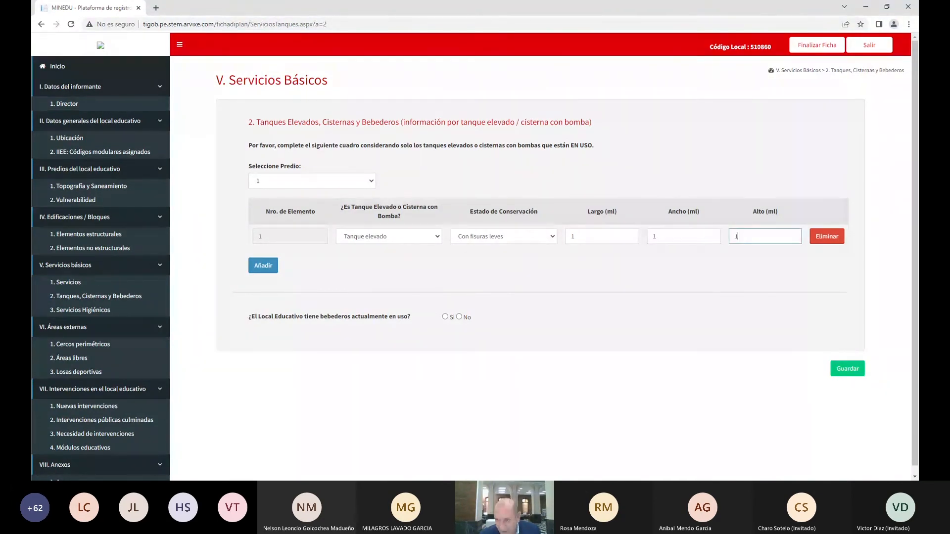
text(.3)
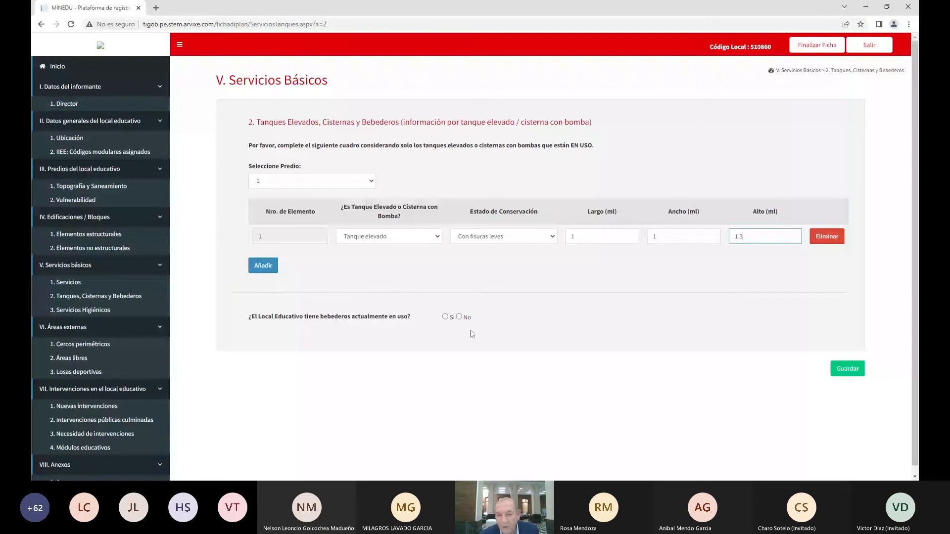
Answer No for drinking fountains, save the tank data, and continue to Servicios Higiénicos
click(459, 317)
click(848, 375)
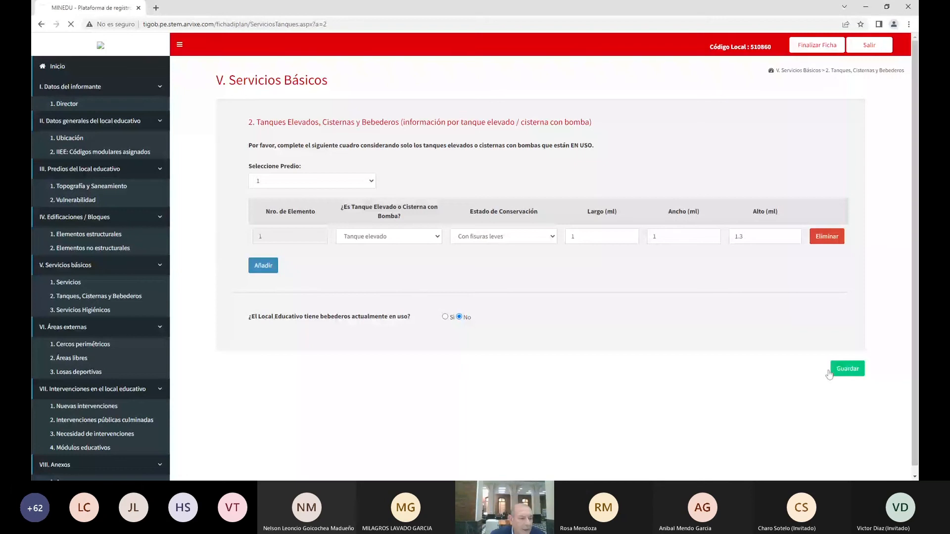
click(69, 312)
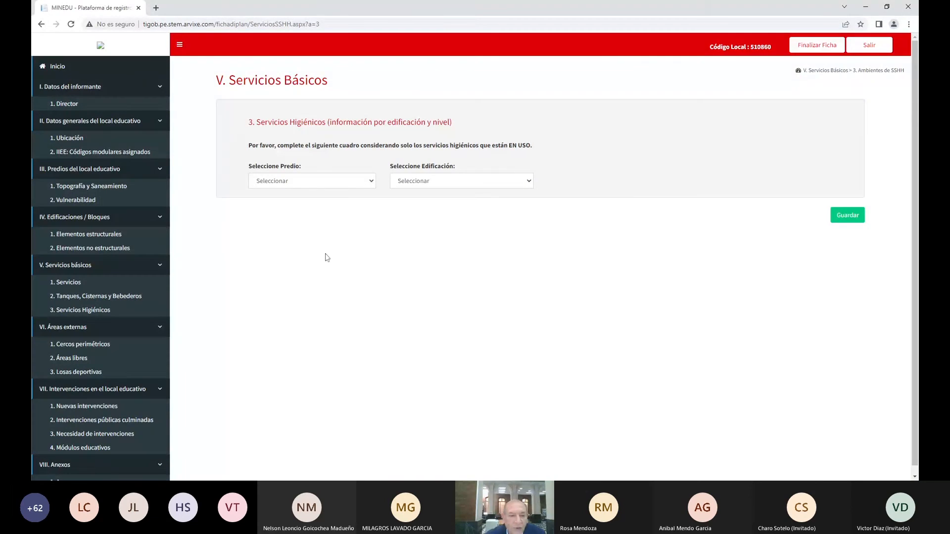
Select predio 1 and edificación 1 to show the sanitary service data form
click(288, 205)
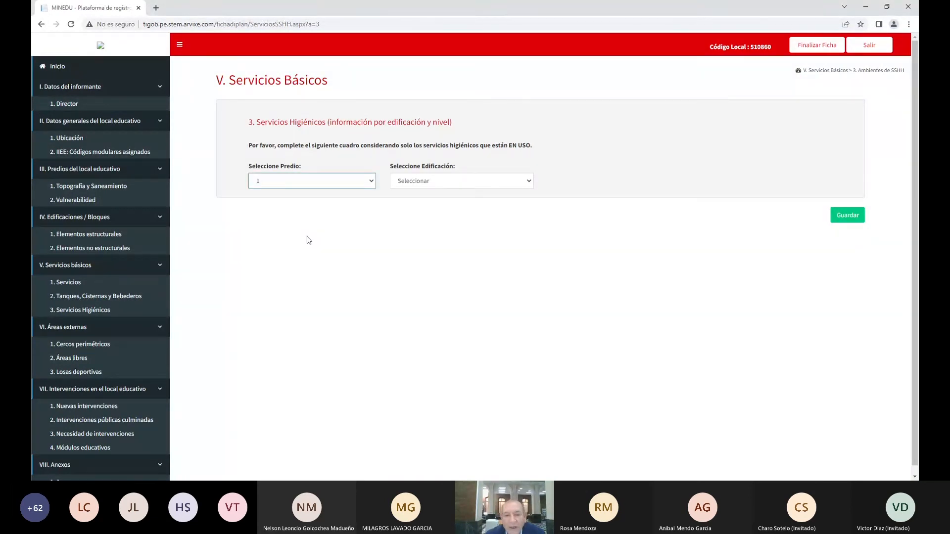
click(448, 182)
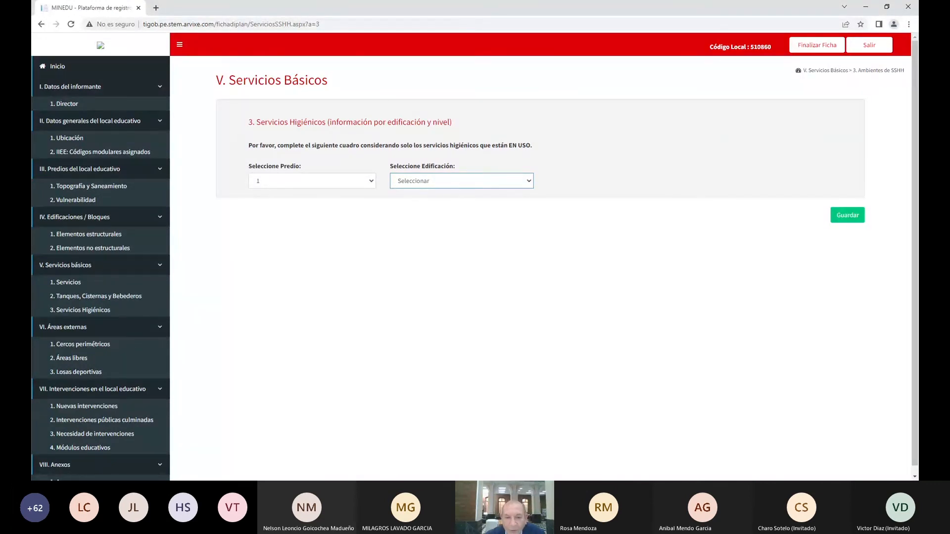
click(409, 203)
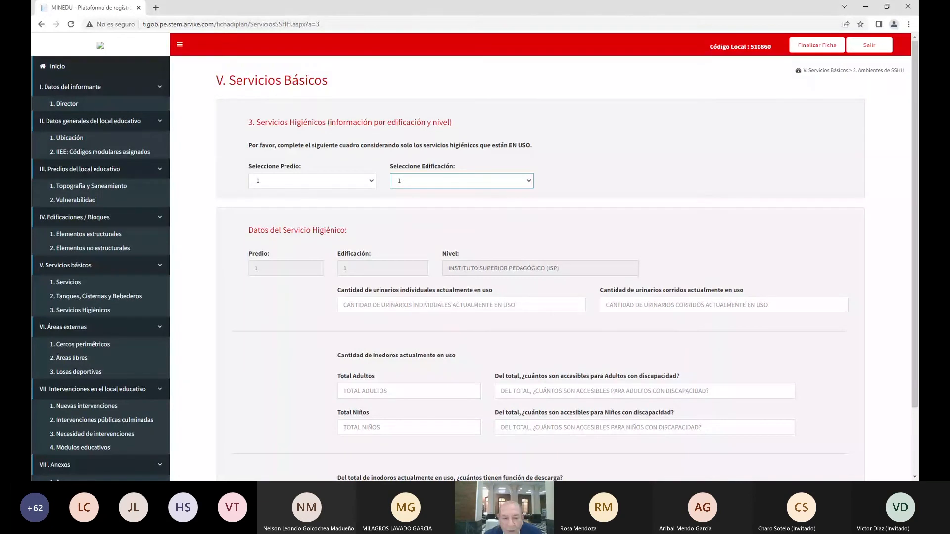
Enter 2 individual urinals and 1 trough urinal
click(377, 307)
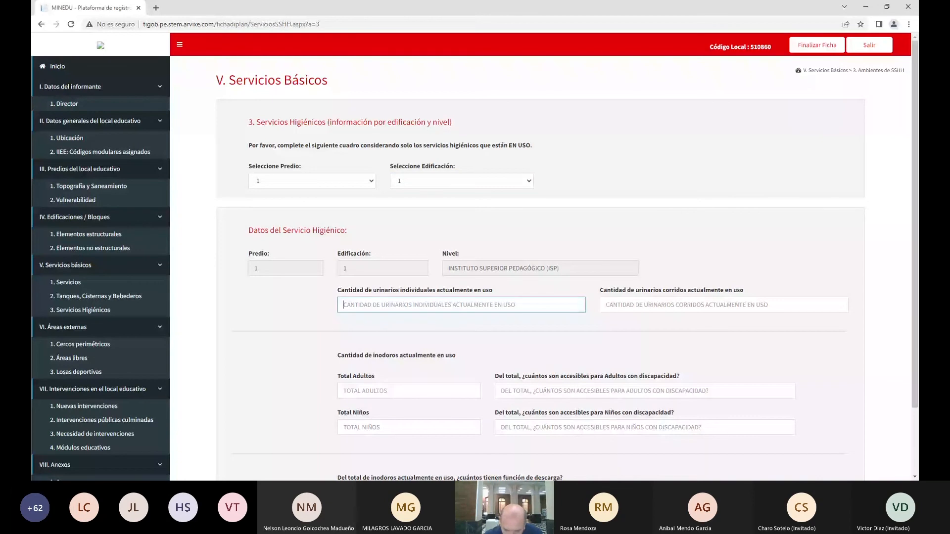
text(2)
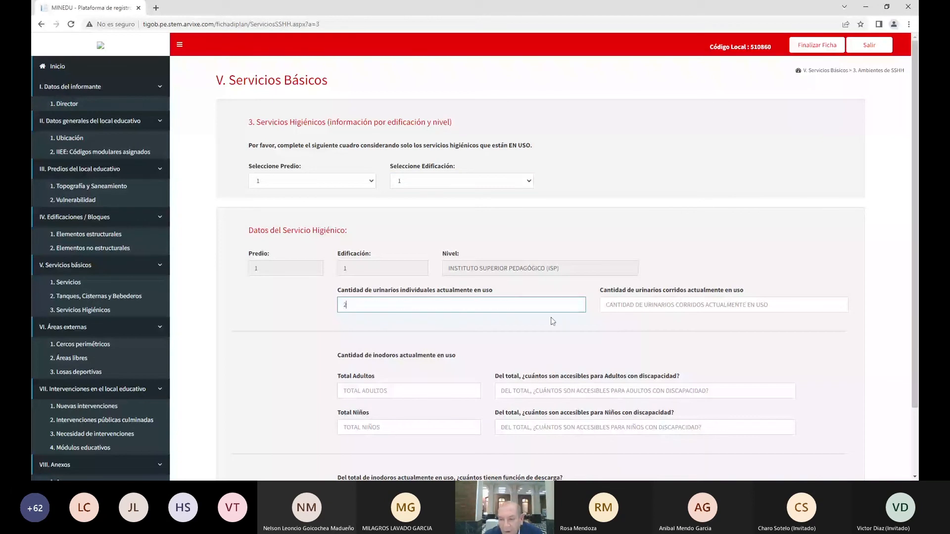
key(Tab)
text(1)
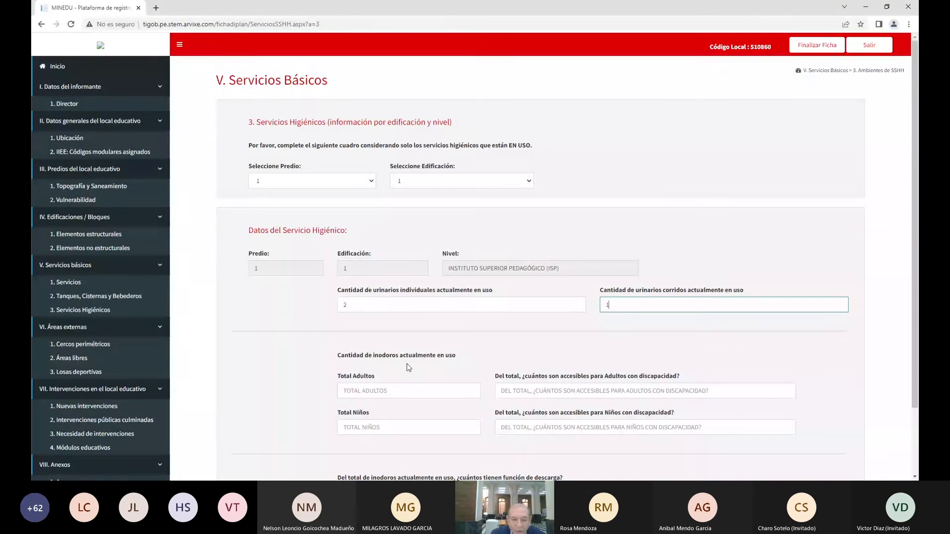
Enter 2 adult and 3 child toilets, none accessible, 5 flushing, and save
click(343, 391)
text(2)
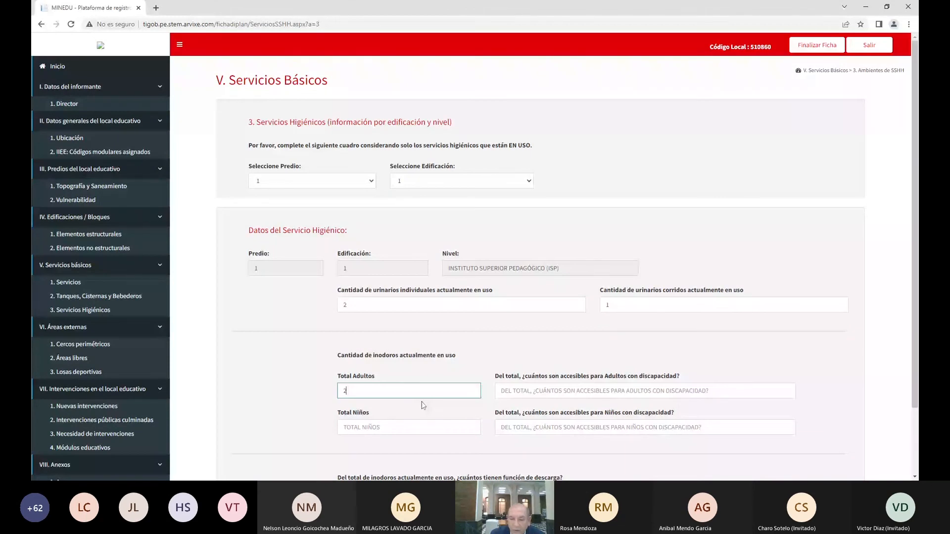
key(Tab)
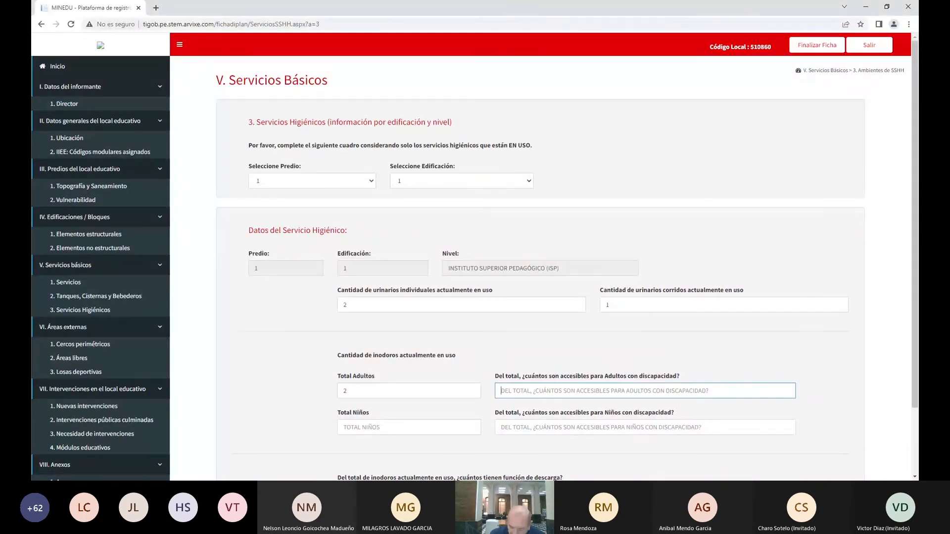
text(0)
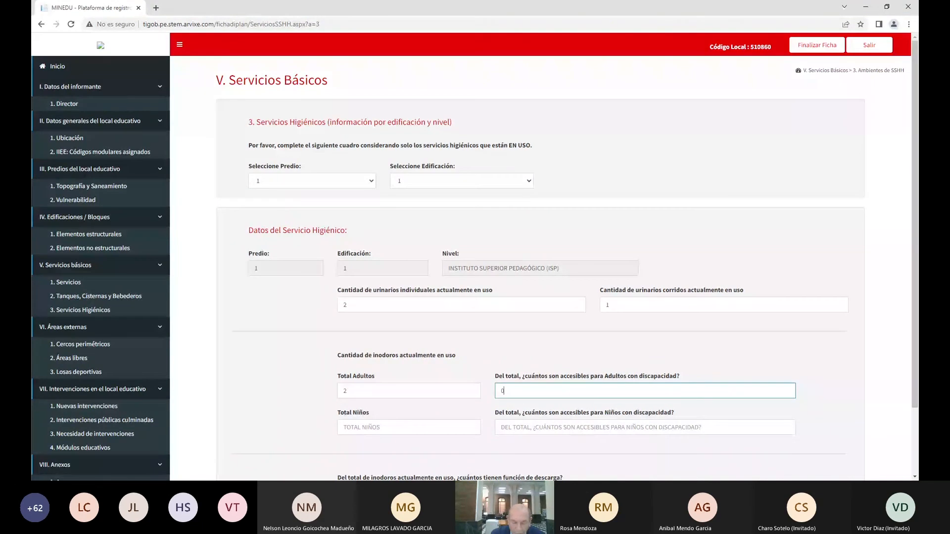
key(Tab)
text(3)
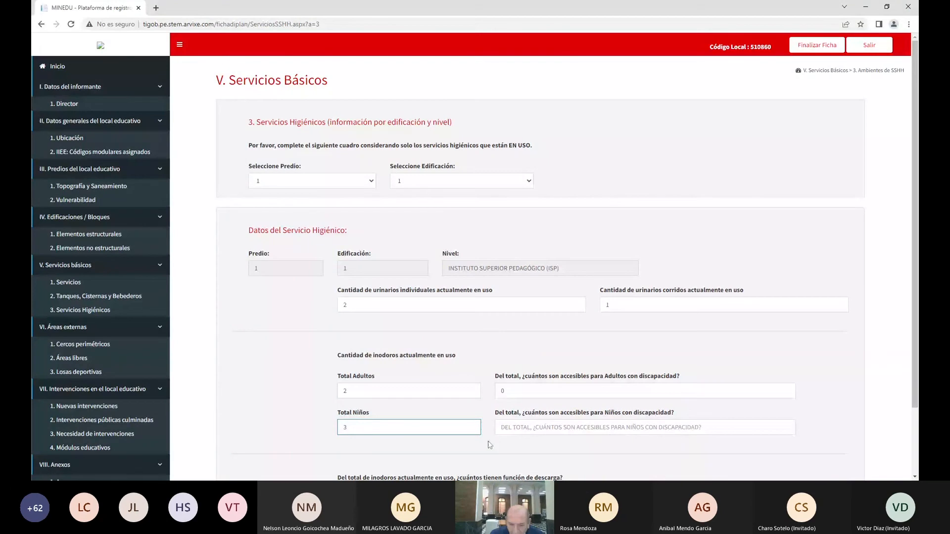
key(Tab)
text(0)
scroll(475, 453, down, 2)
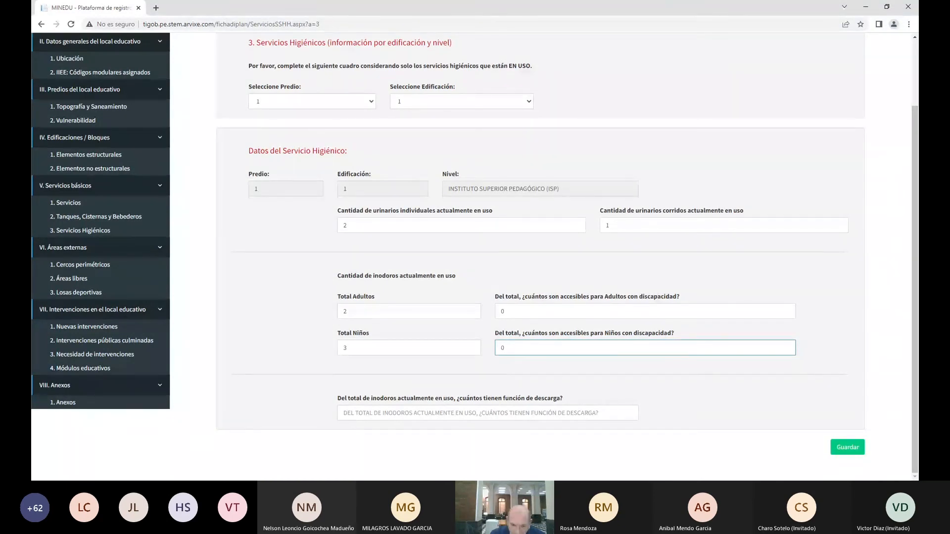
key(Tab)
text(5)
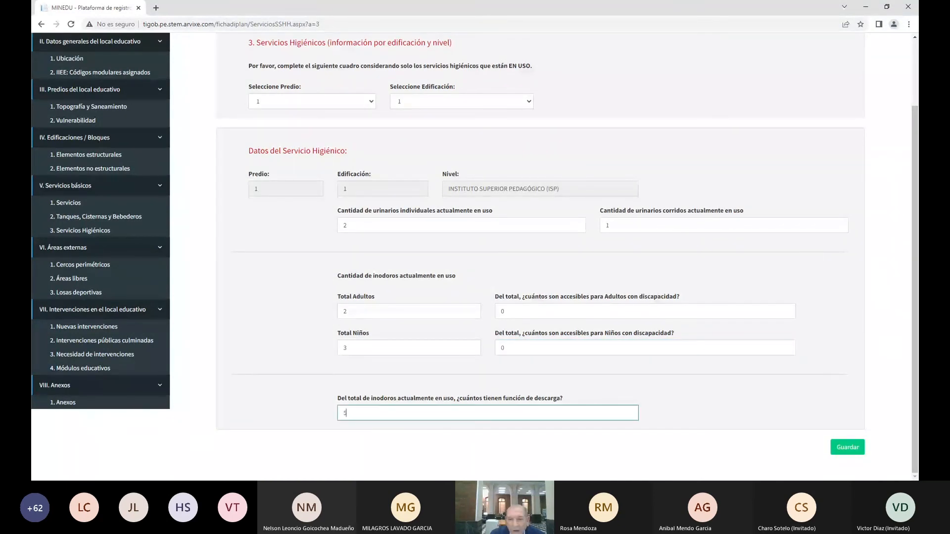
click(847, 447)
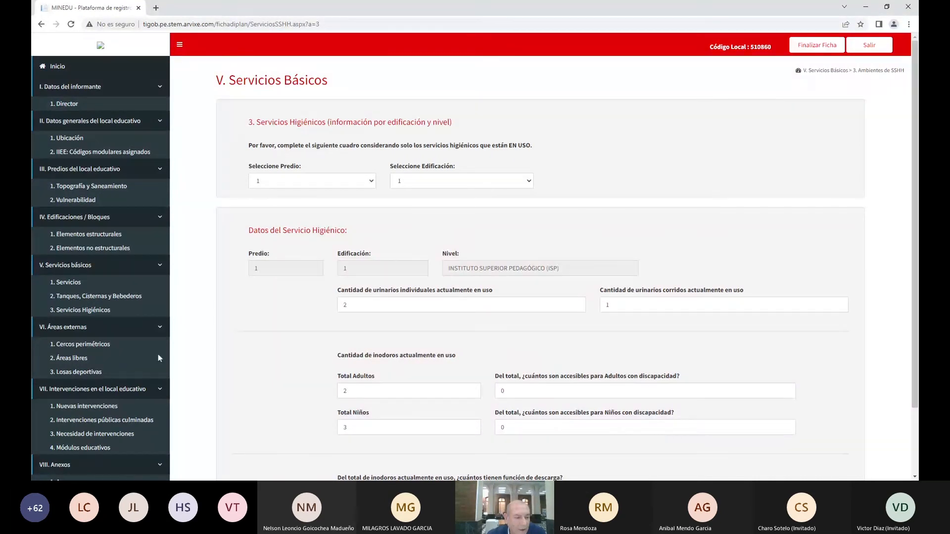
Open Cercos perimétricos for predio 1 and add a fence tramo row
click(84, 345)
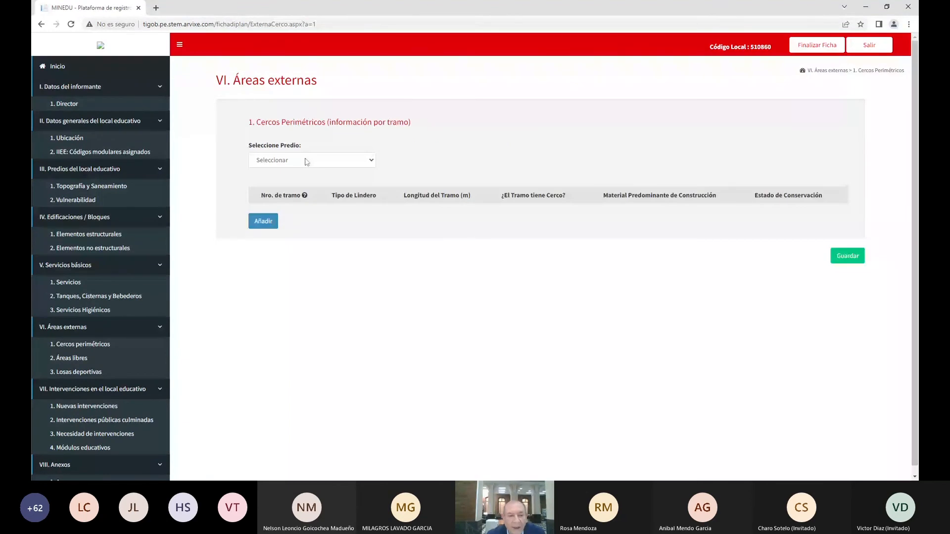
click(306, 160)
click(309, 182)
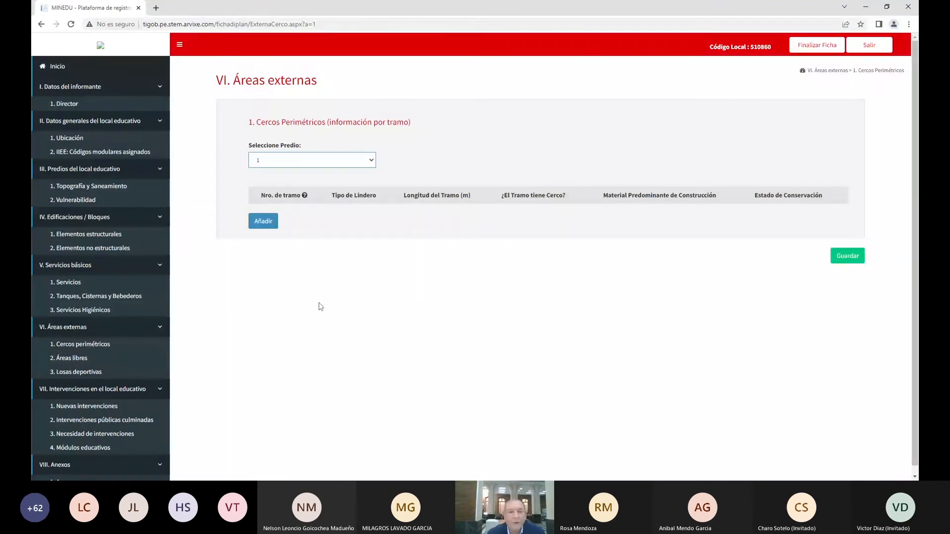
click(270, 230)
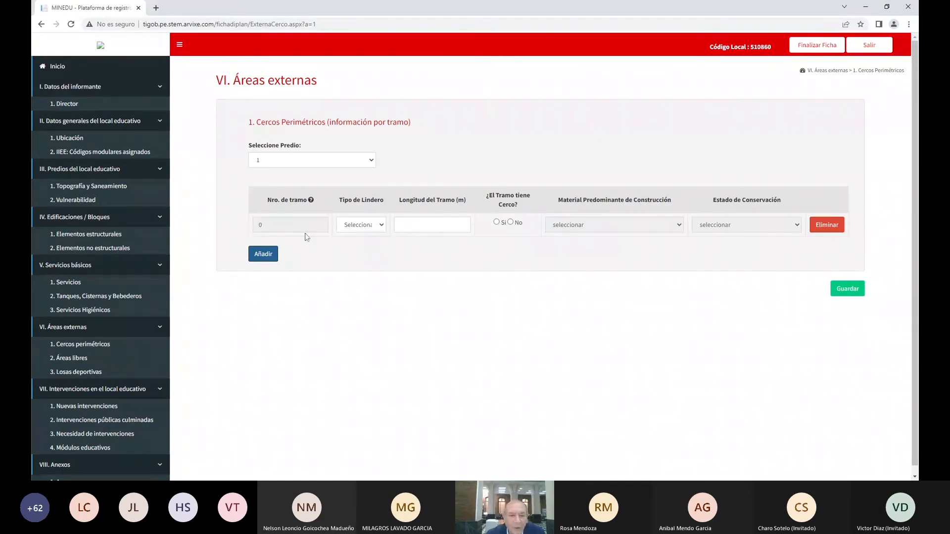
Set the first tramo to Frente, 30 m, fenced, with brick or dressed stone wall
click(376, 229)
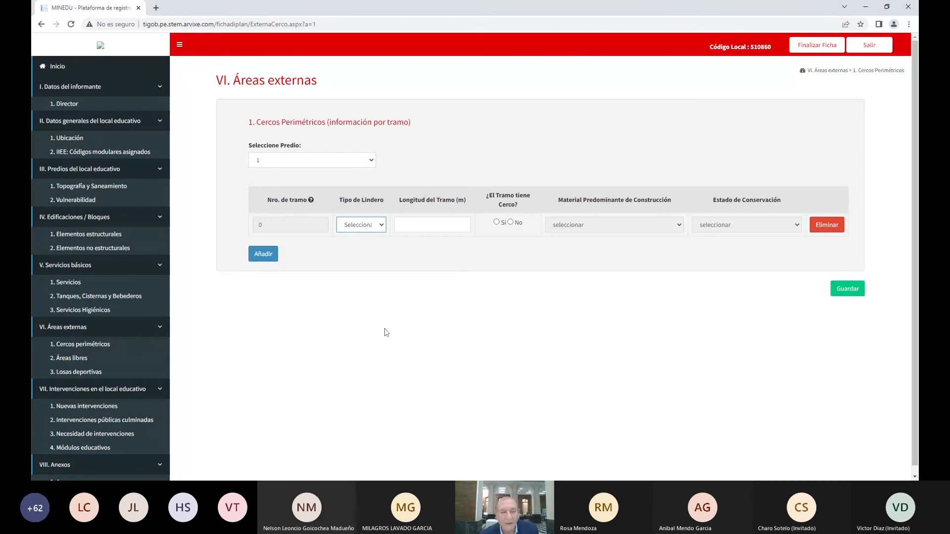
key(Down)
key(Tab)
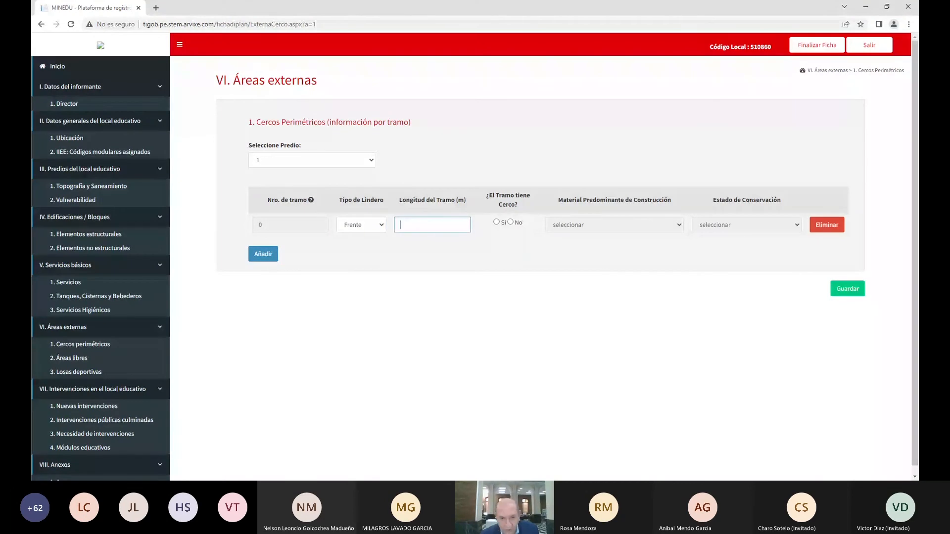
text(30)
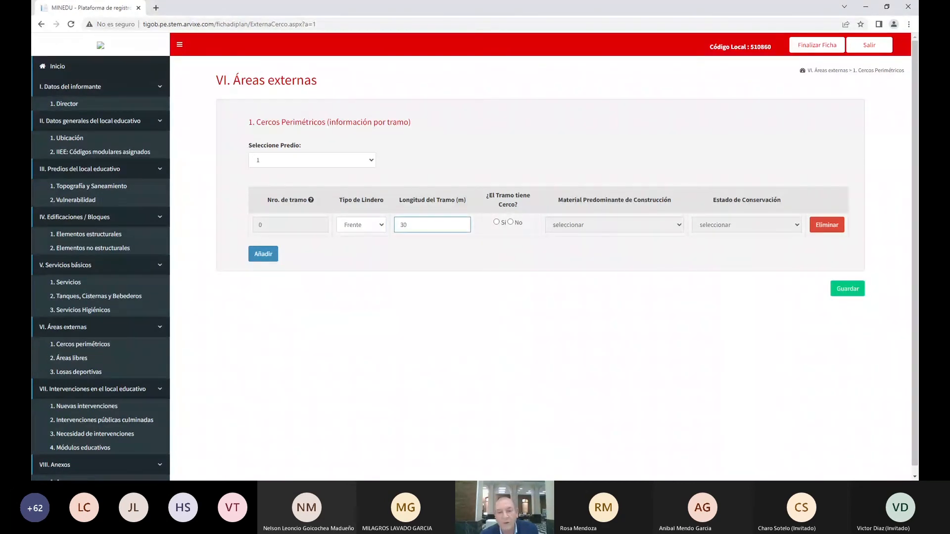
click(497, 223)
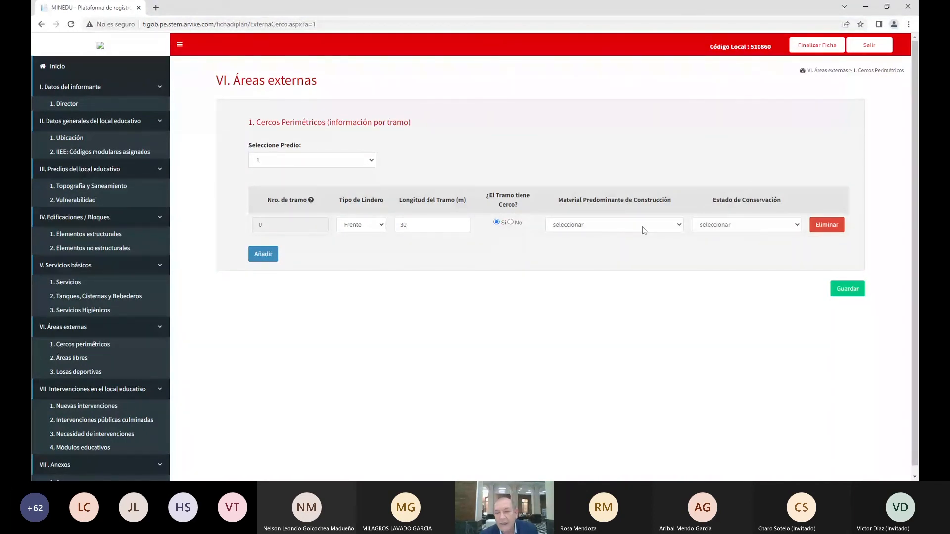
click(658, 228)
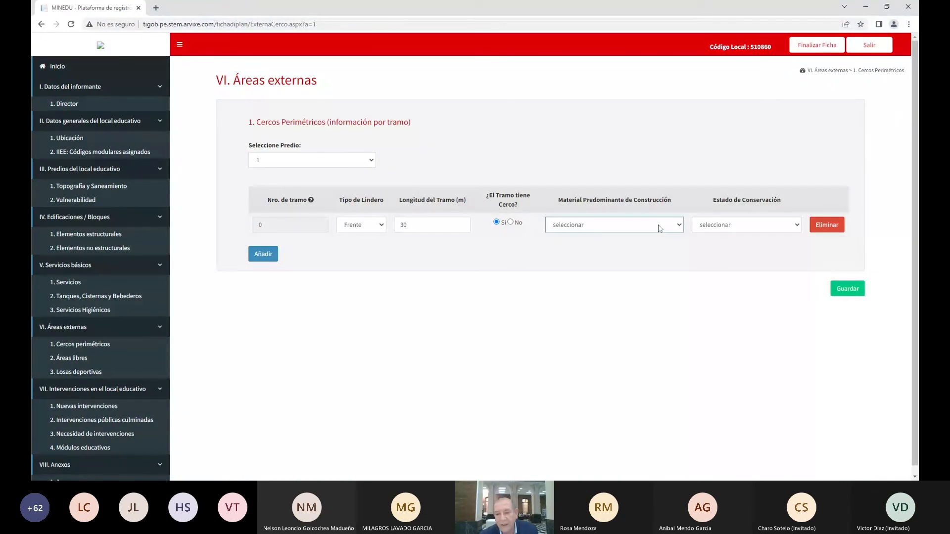
click(706, 237)
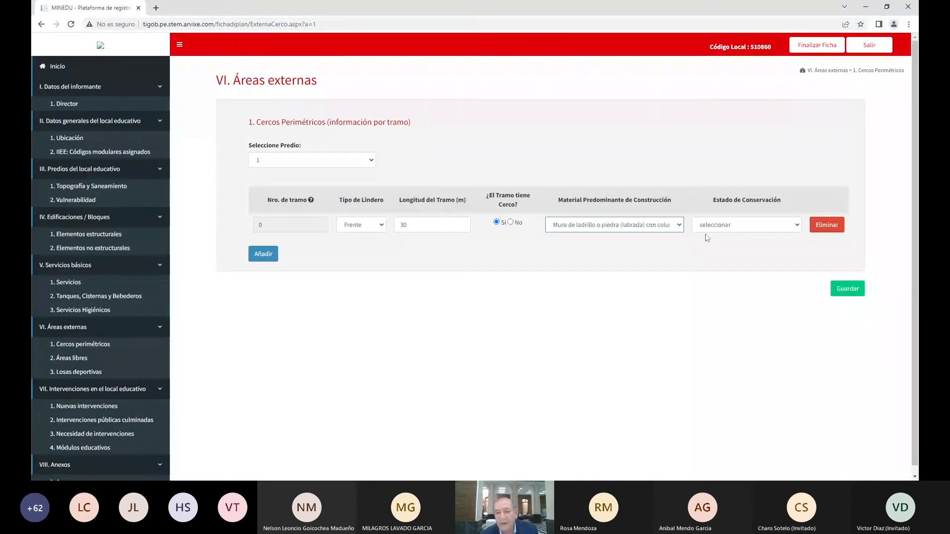
Re-confirm the tramo as fenced with brick wall and set condition Agrietamiento / colapso
click(512, 224)
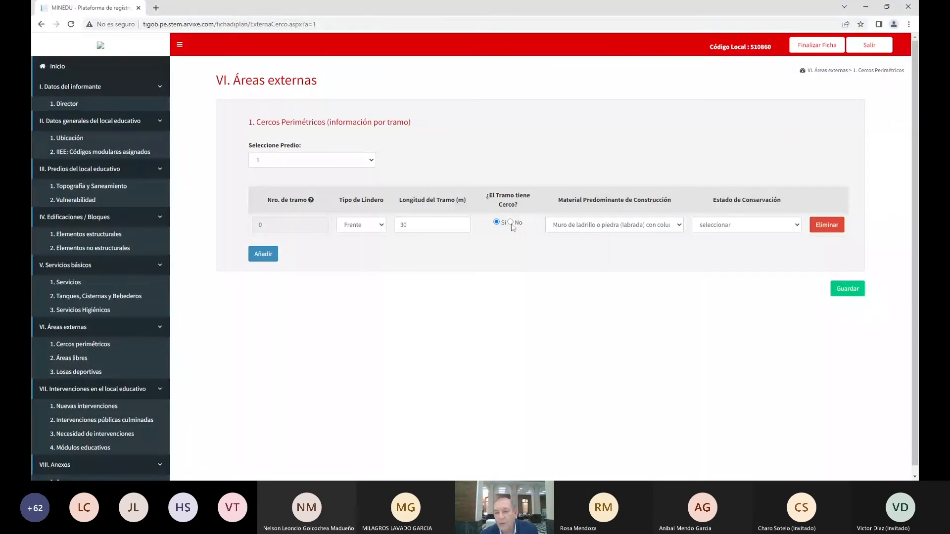
click(510, 223)
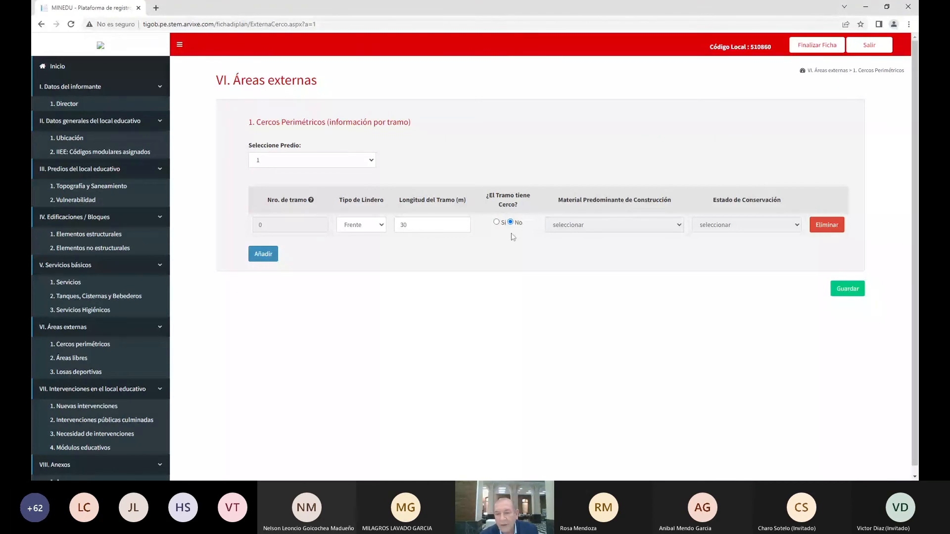
click(497, 222)
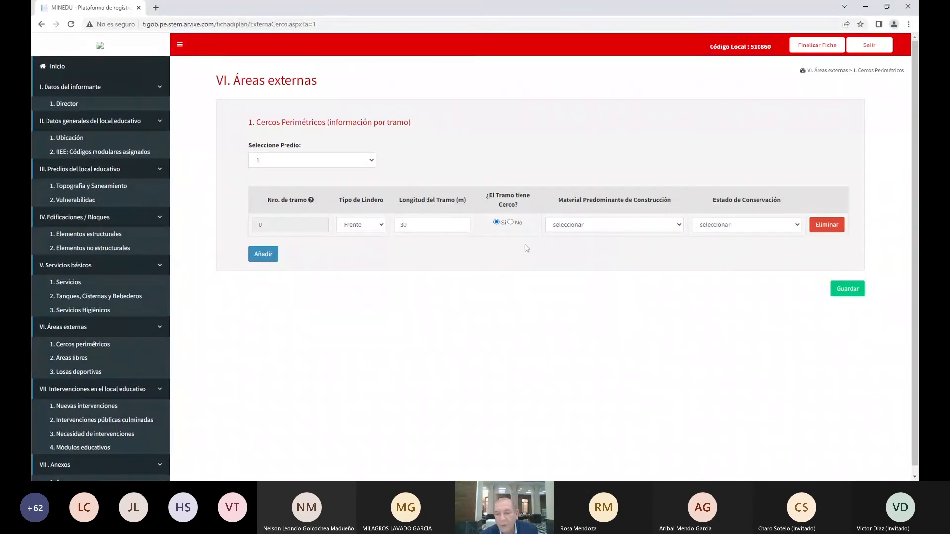
click(638, 231)
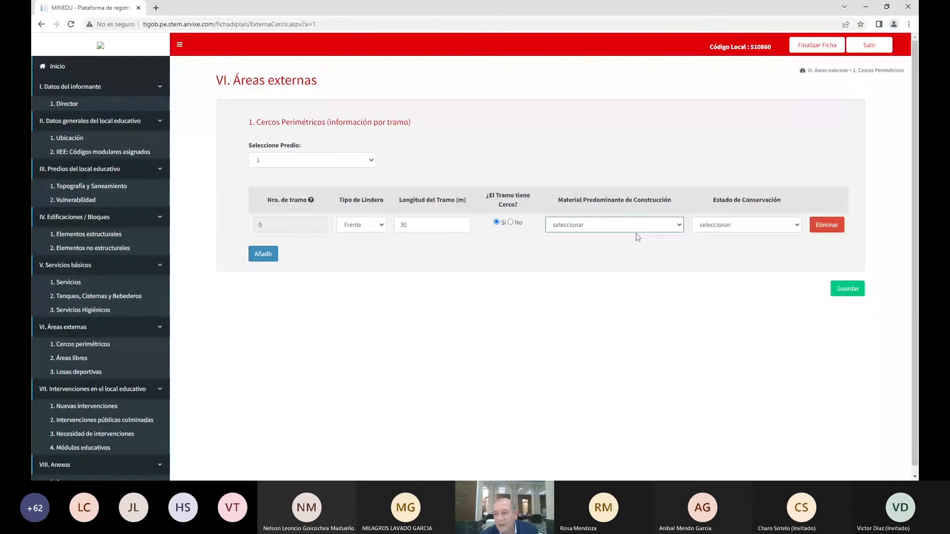
click(636, 233)
click(783, 231)
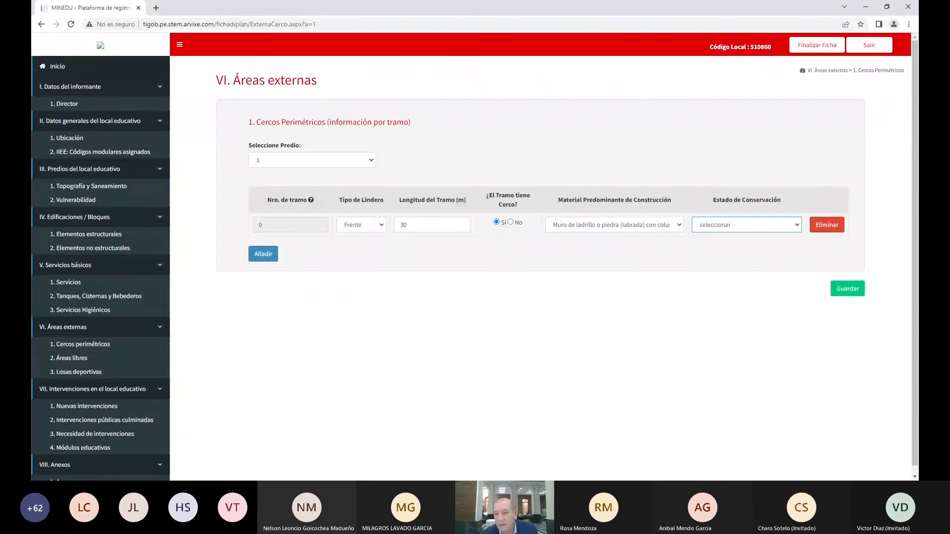
click(753, 254)
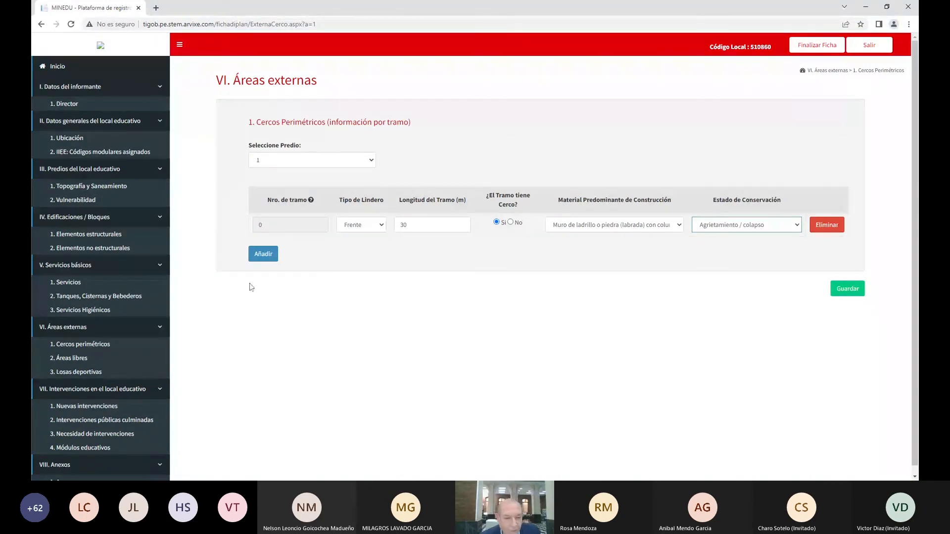
Add a second tramo on the Derecho boundary, 40 m with no fence, plus an empty third row
click(263, 254)
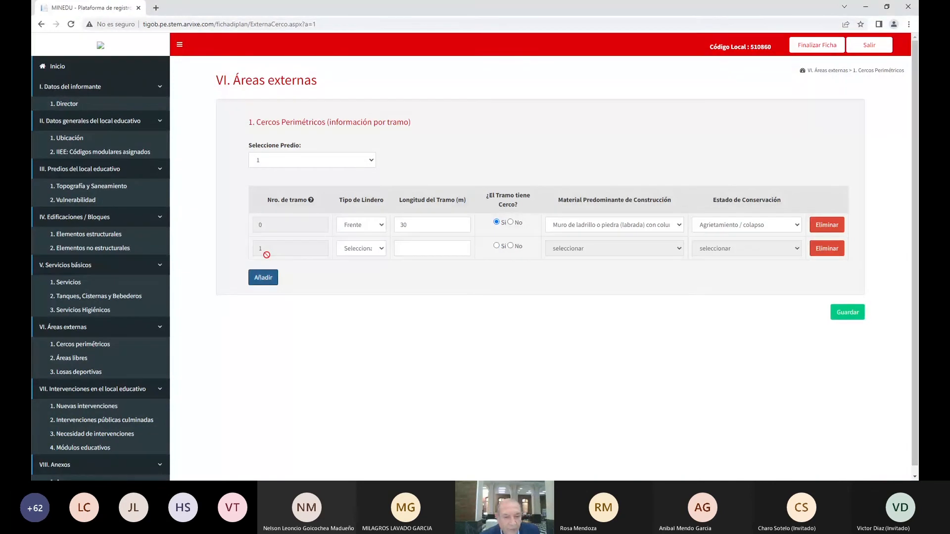
click(363, 250)
click(365, 282)
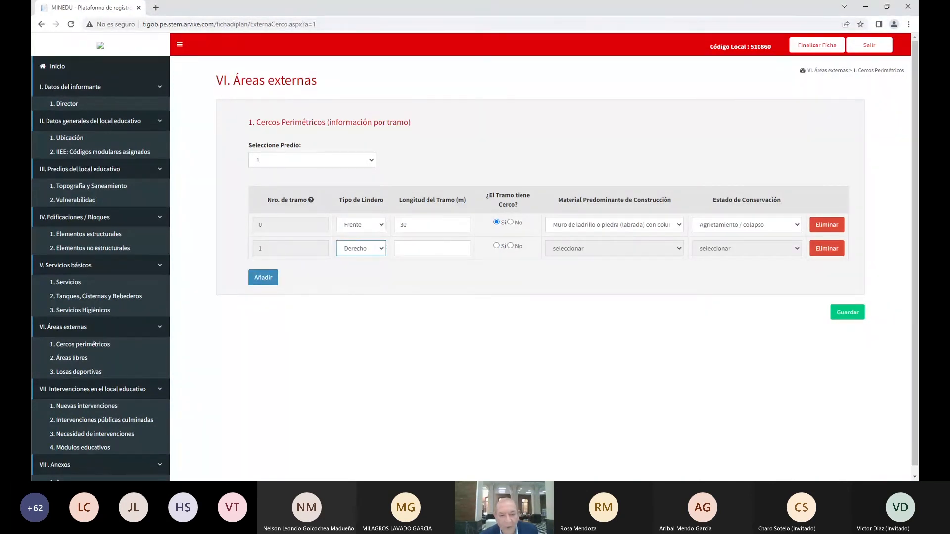
click(400, 248)
text(40)
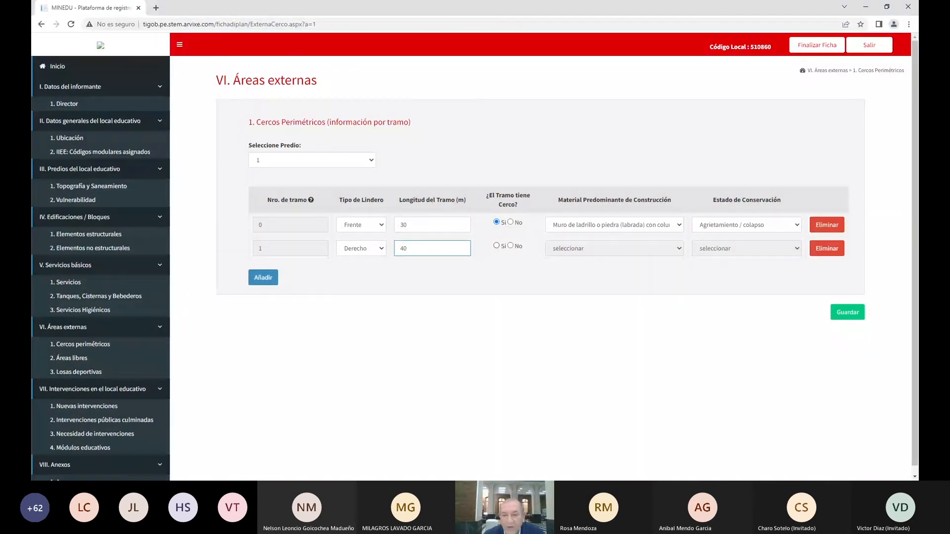
click(510, 245)
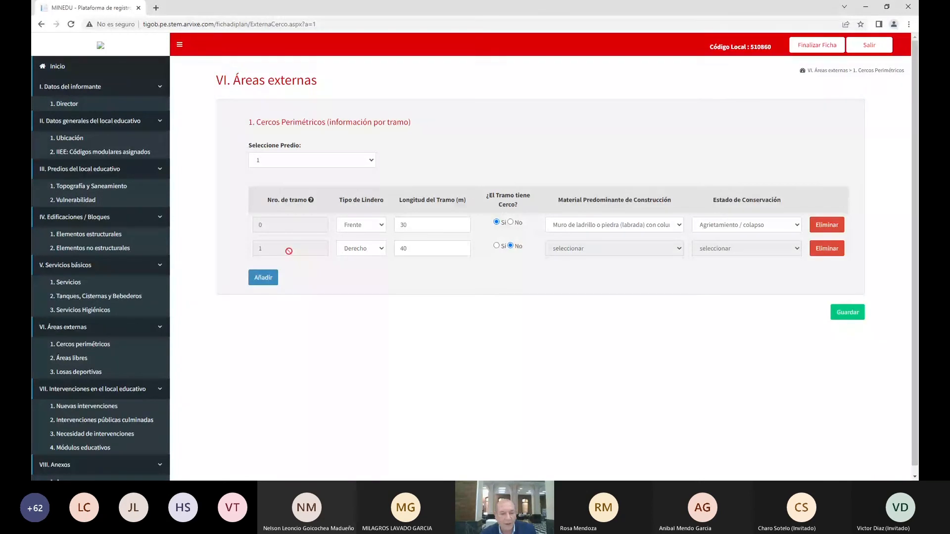
click(273, 280)
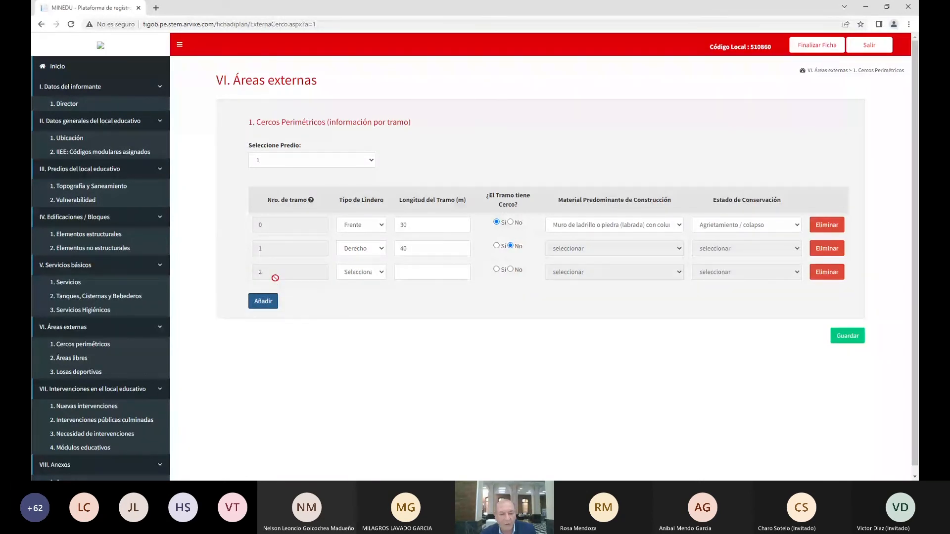
Set the third tramo to Fondo, 30 m, fenced with Malla metálica / alambre, Agrietamiento / colapso
click(360, 279)
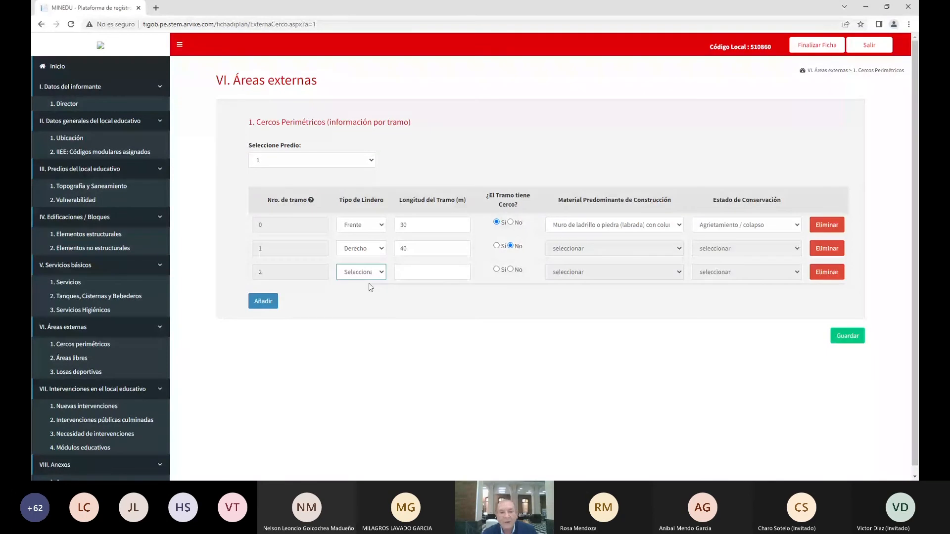
click(366, 304)
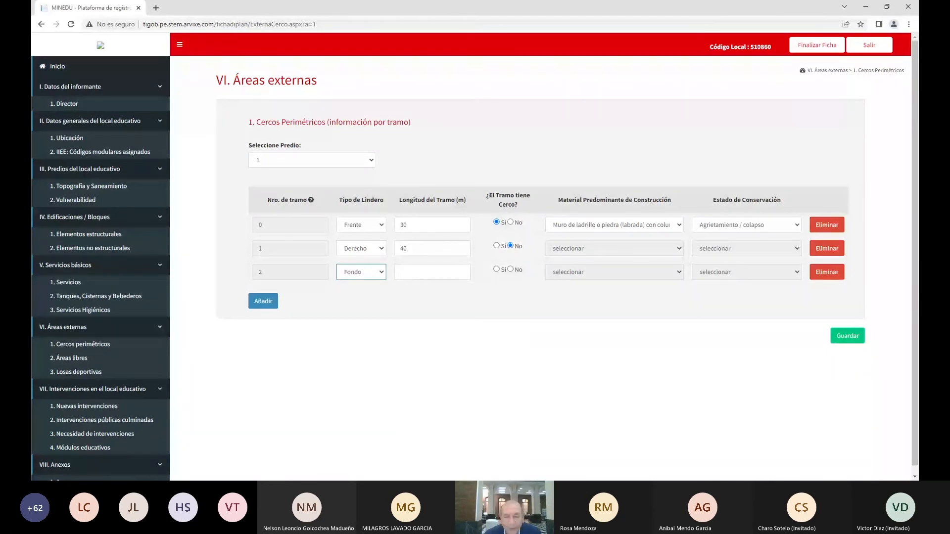
click(432, 272)
text(30)
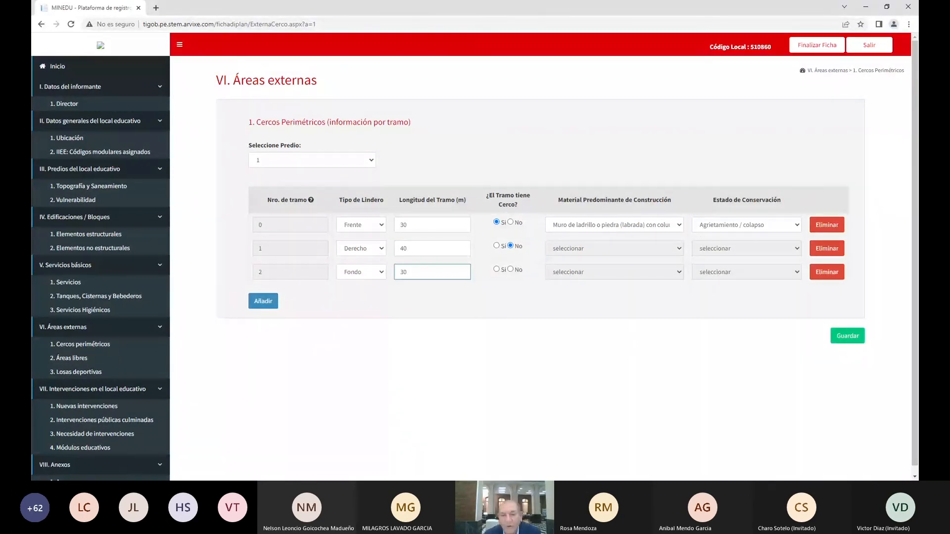
click(496, 270)
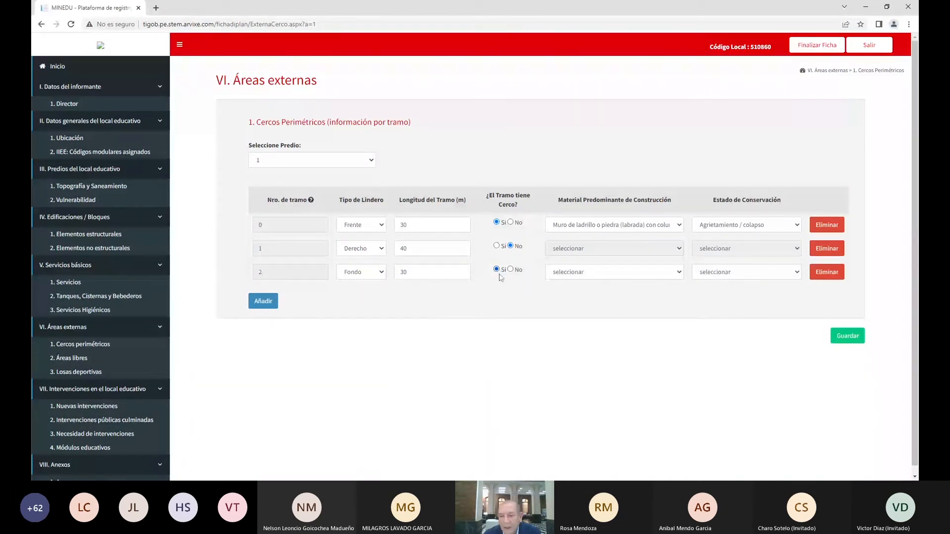
click(662, 277)
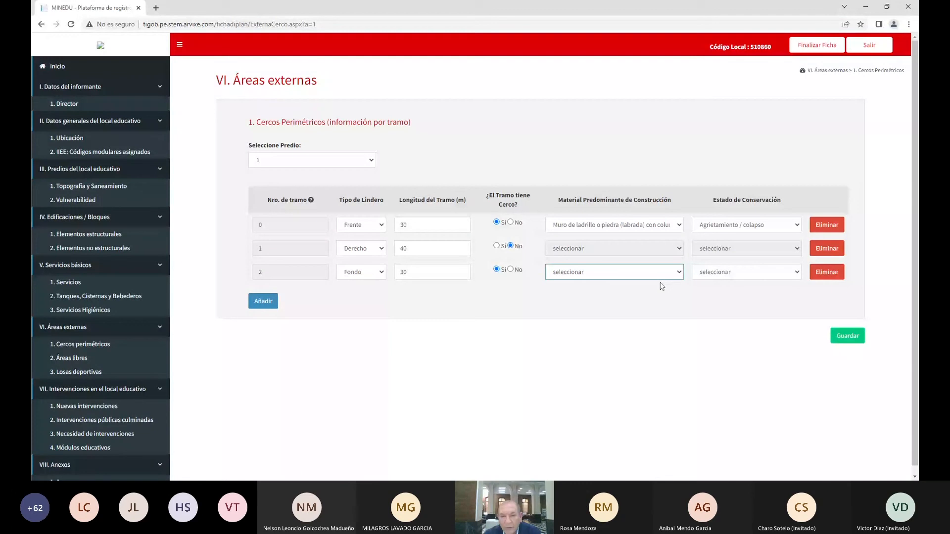
click(585, 343)
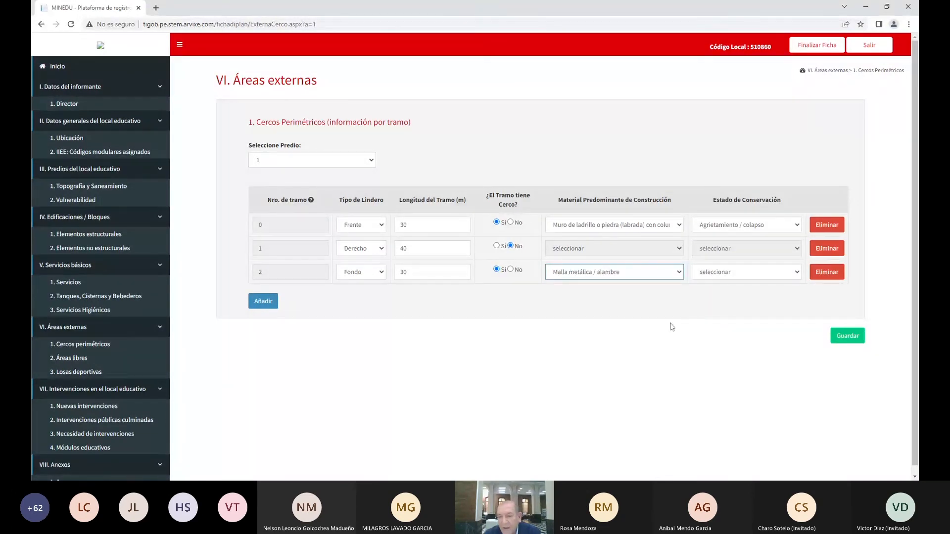
click(779, 274)
click(772, 303)
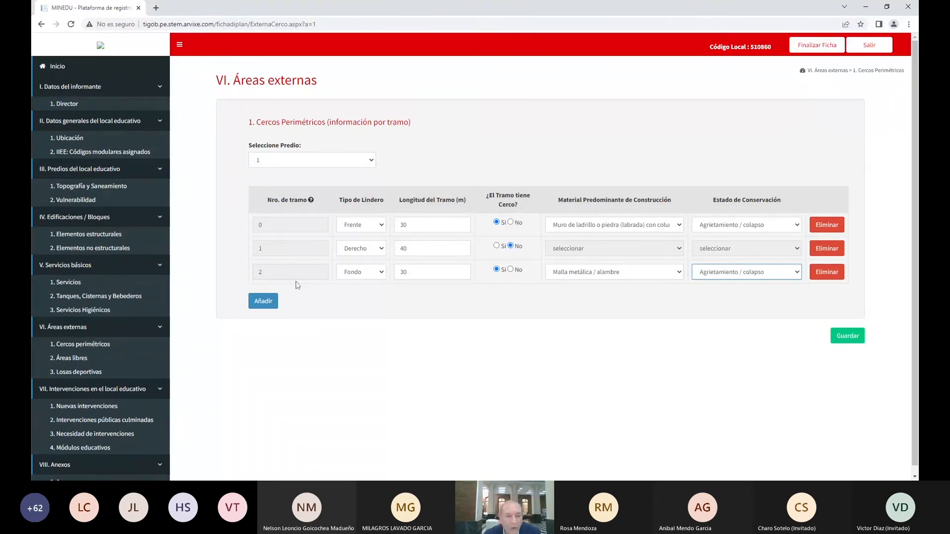
Add a fourth Izquierdo tramo of 40 m without fence and save the fence data
click(262, 301)
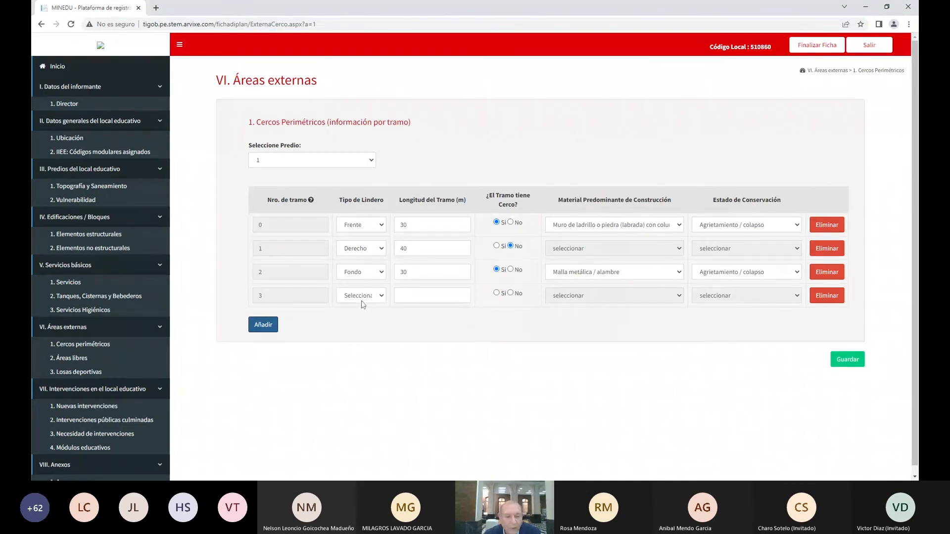
click(363, 301)
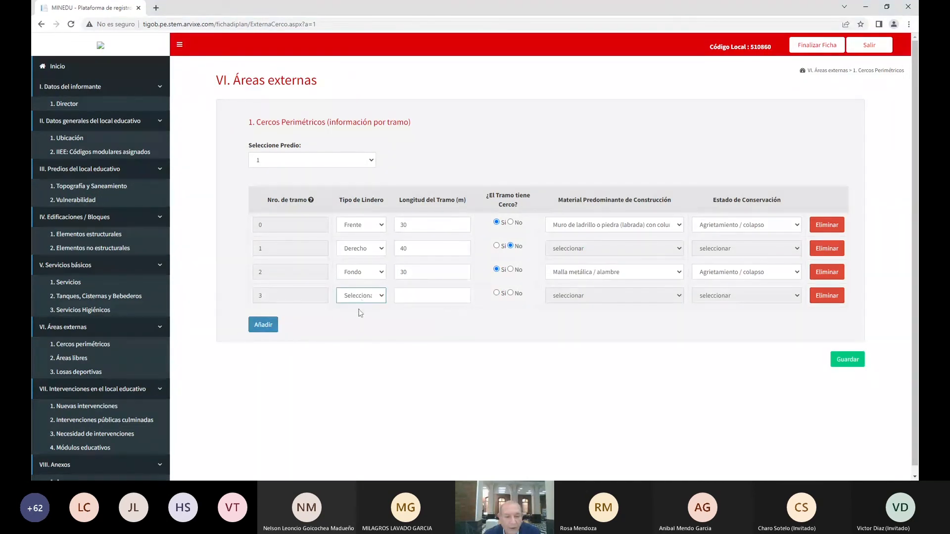
click(361, 348)
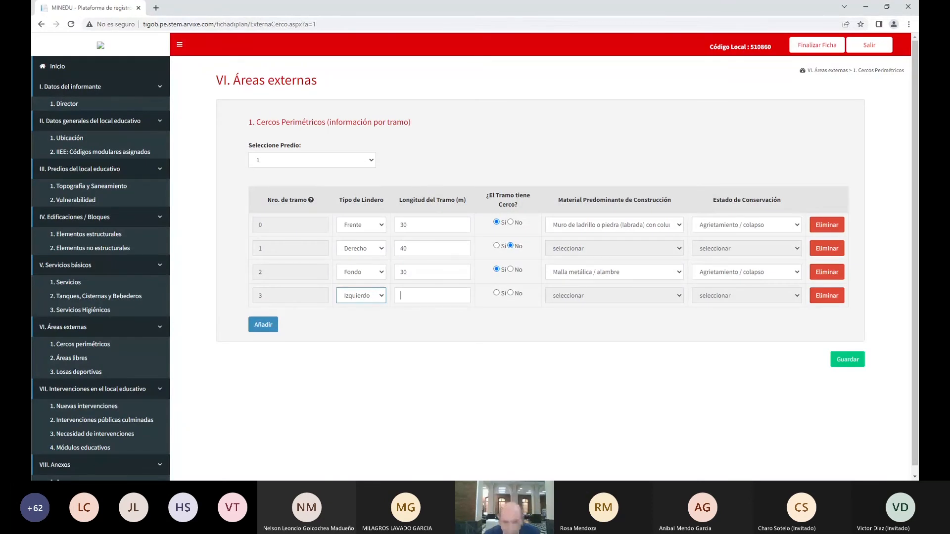
key(Tab)
text(40)
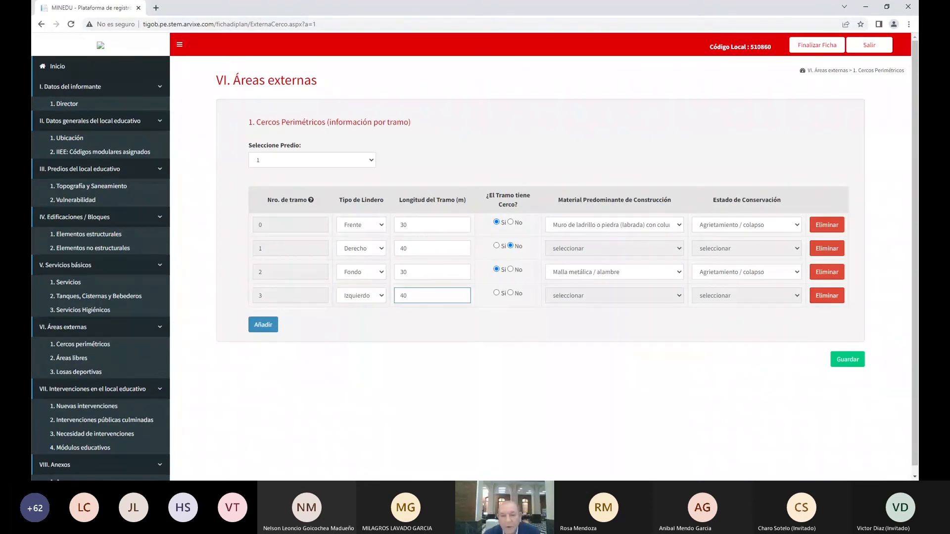
click(511, 294)
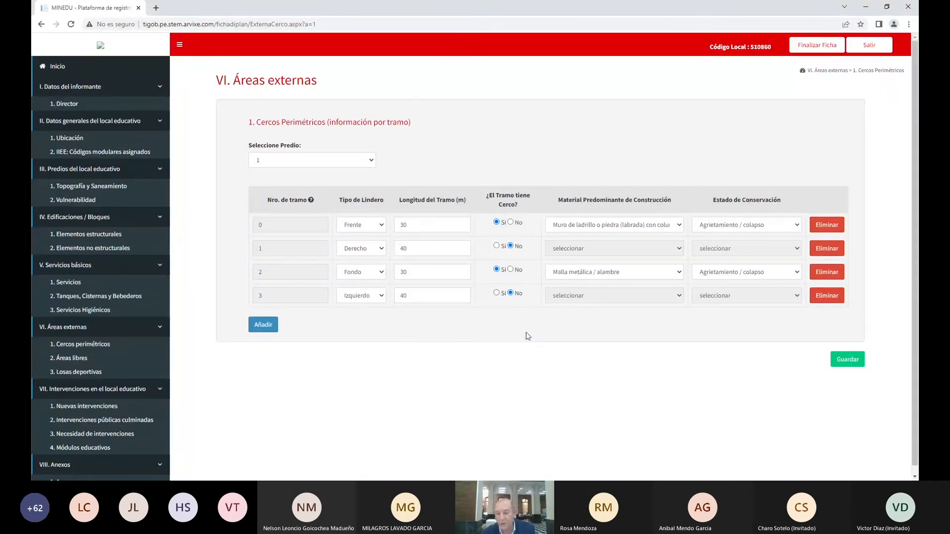
click(849, 362)
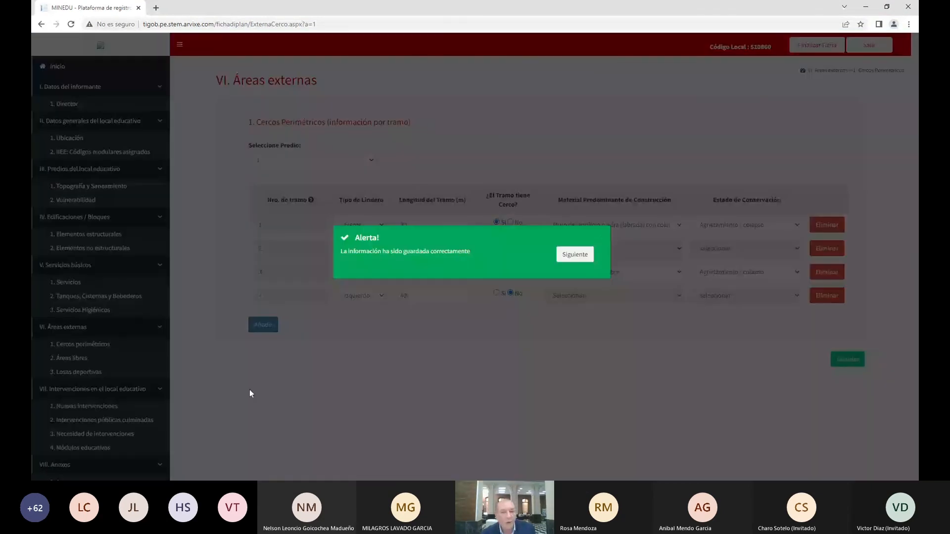
Dismiss the save confirmation and go to the Áreas libres form
click(250, 390)
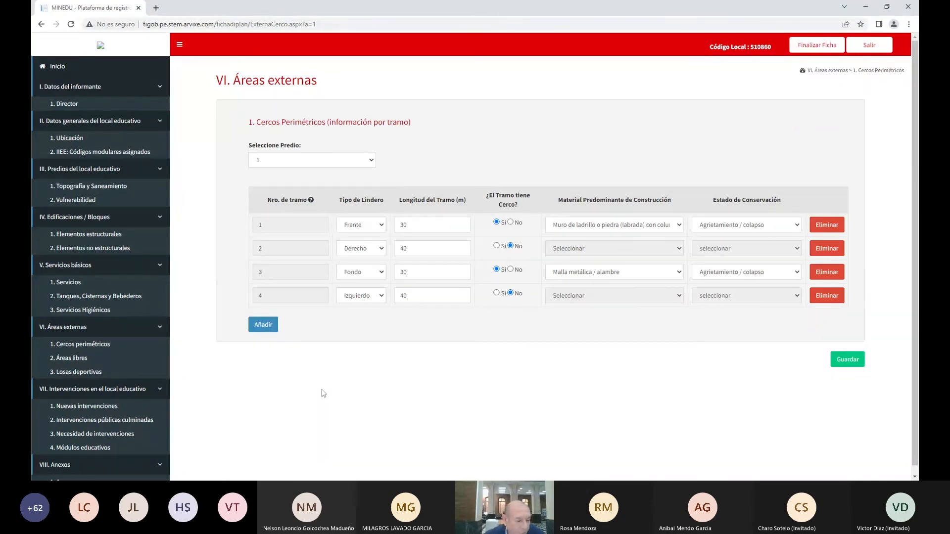
click(97, 372)
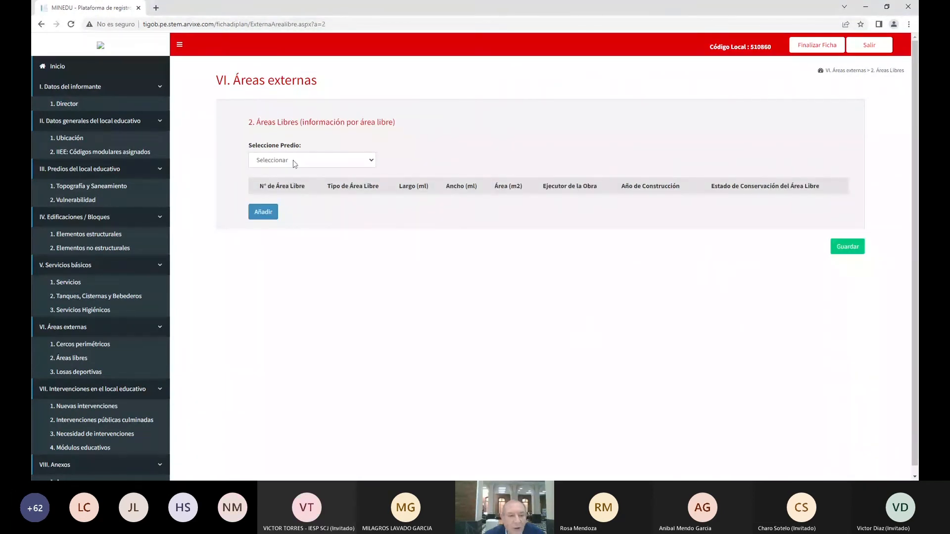
For predio 1, add a Patio free area measuring 20 × 30 m with 600 m² area
click(294, 164)
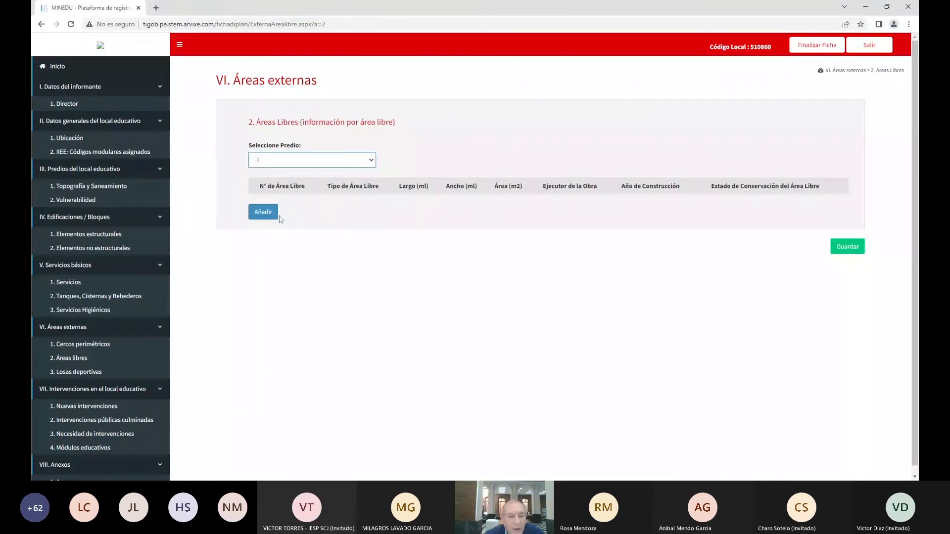
click(262, 212)
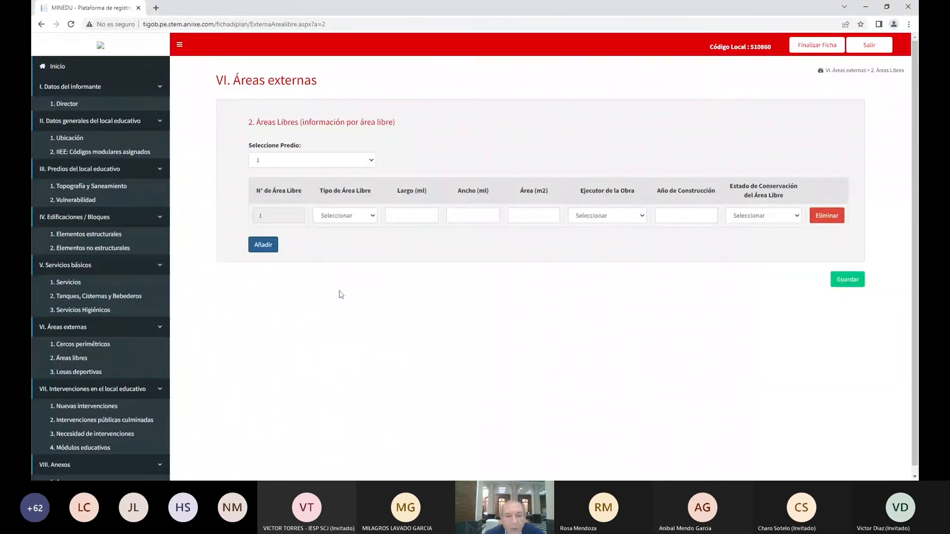
click(370, 220)
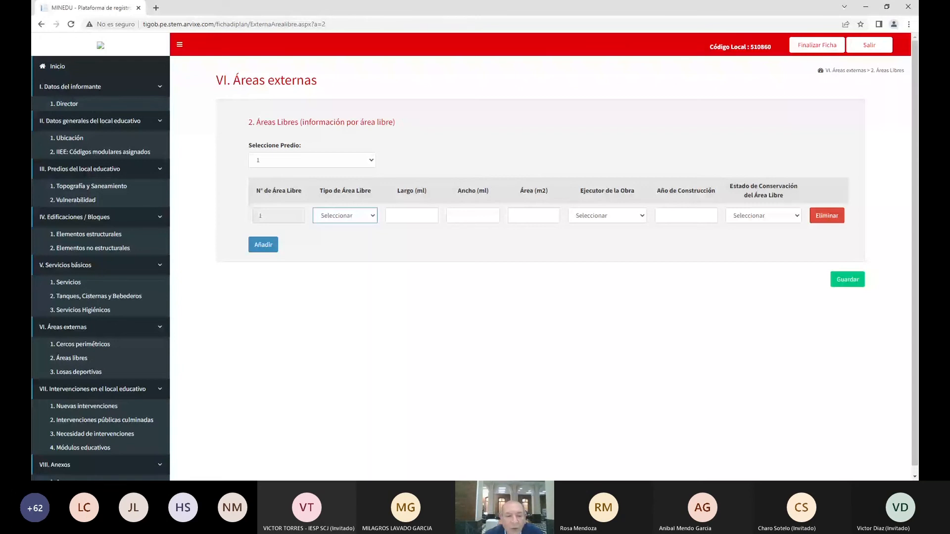
click(349, 232)
click(391, 217)
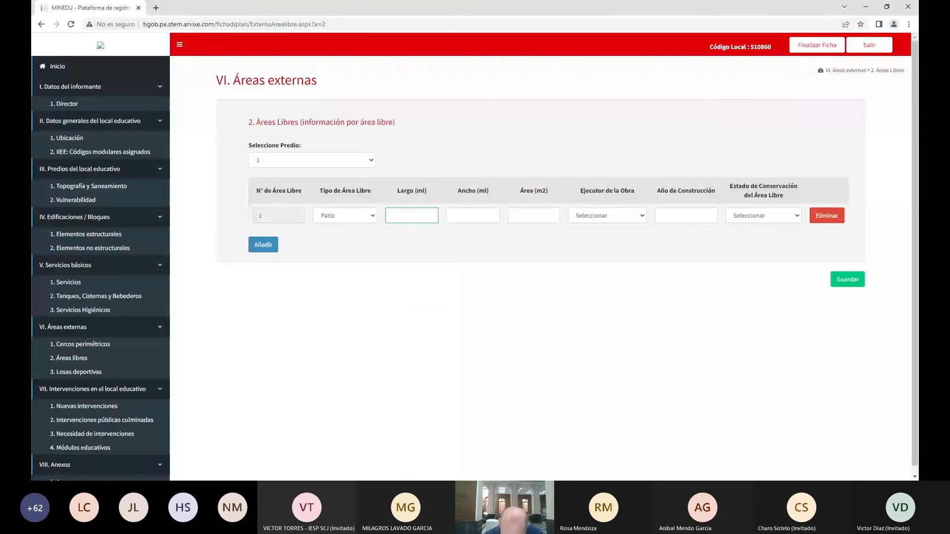
text(20)
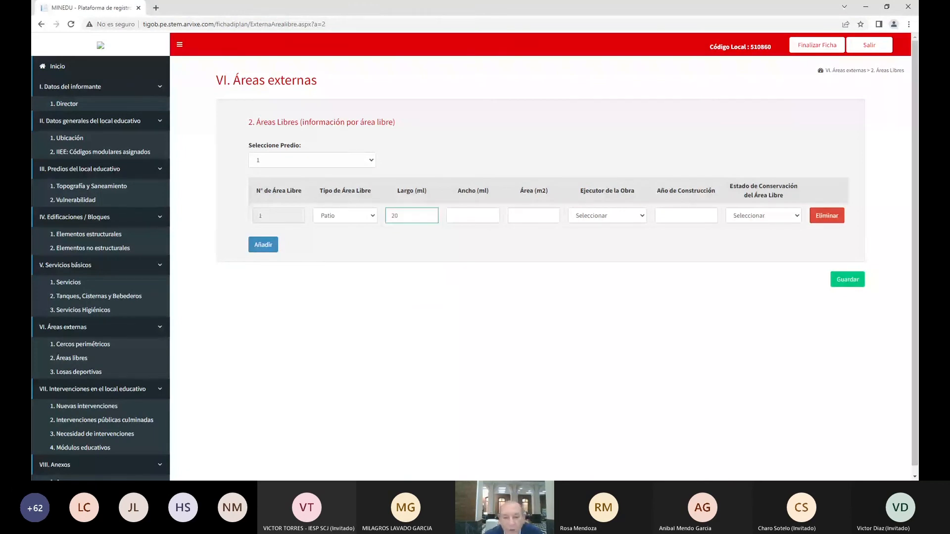
key(Tab)
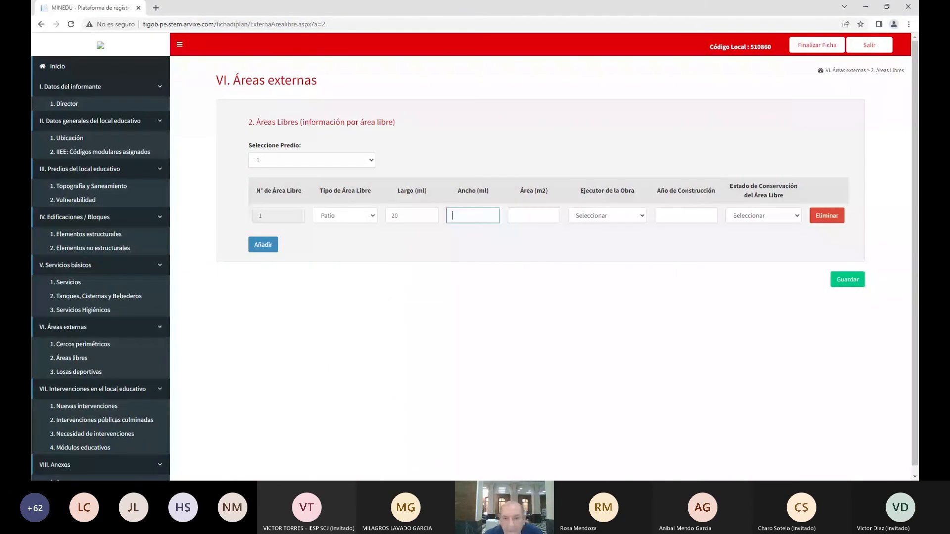
text(30)
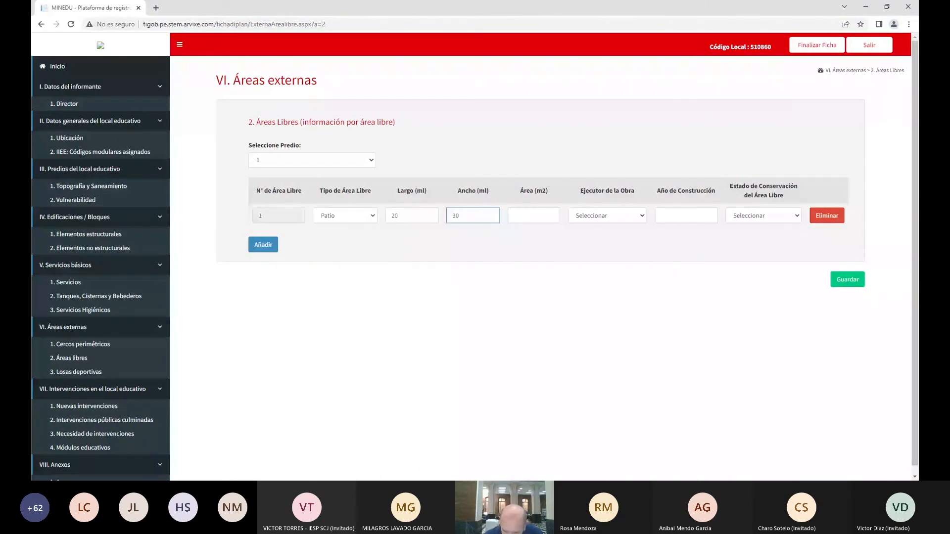
key(Tab)
text(60)
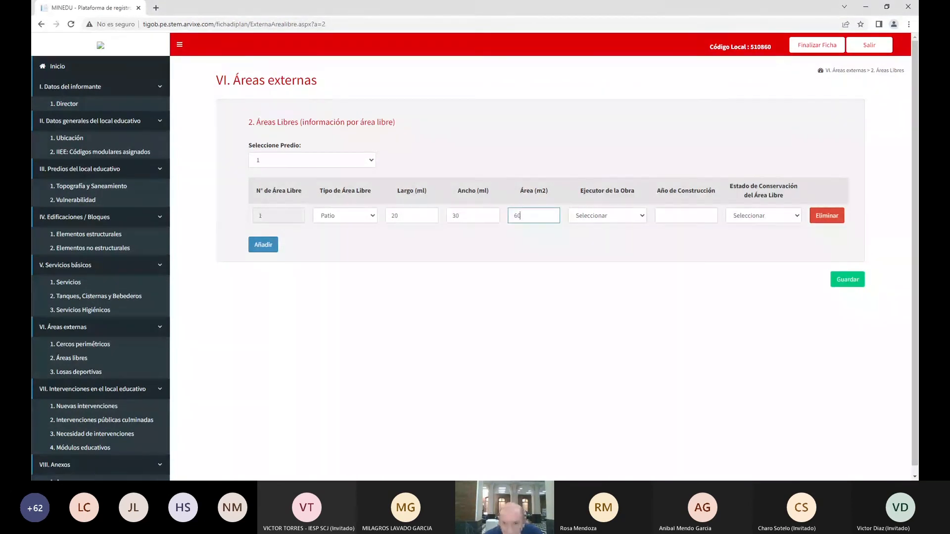
text(0)
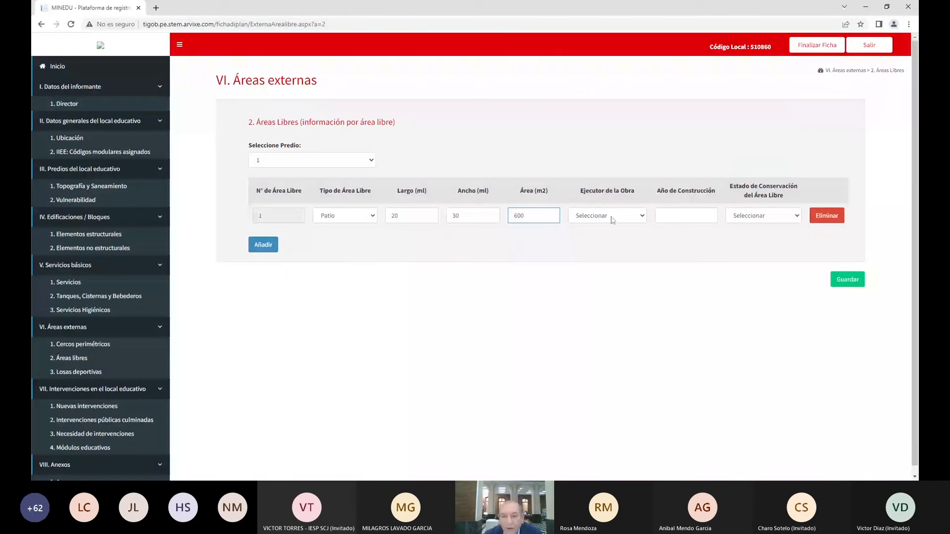
Set the patio's executor to Gobierno Regional, construction year 2006, and Regular estado
key(Tab)
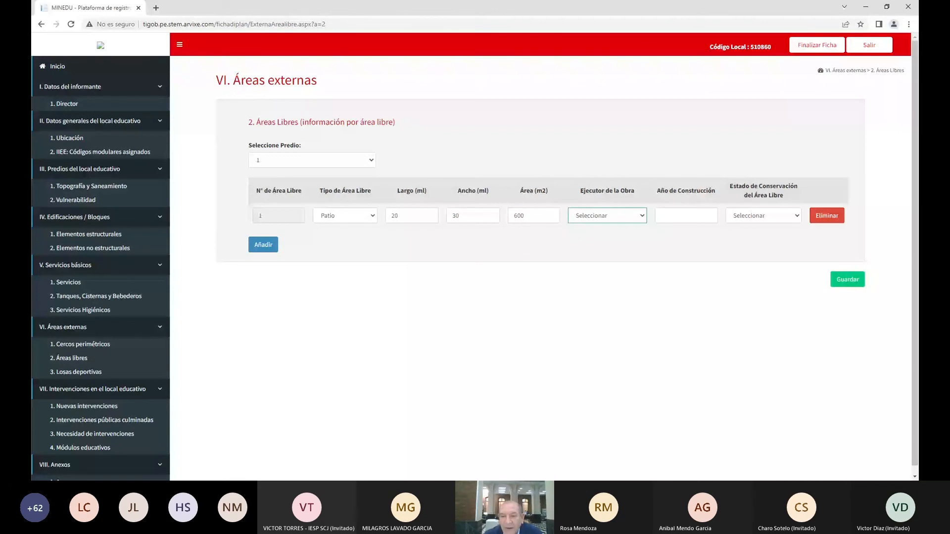
click(586, 266)
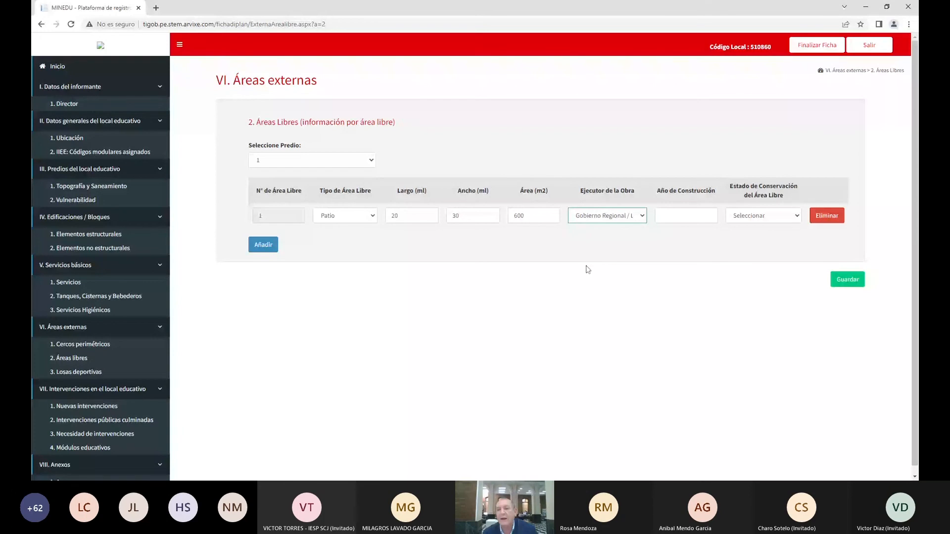
key(Tab)
text(2006)
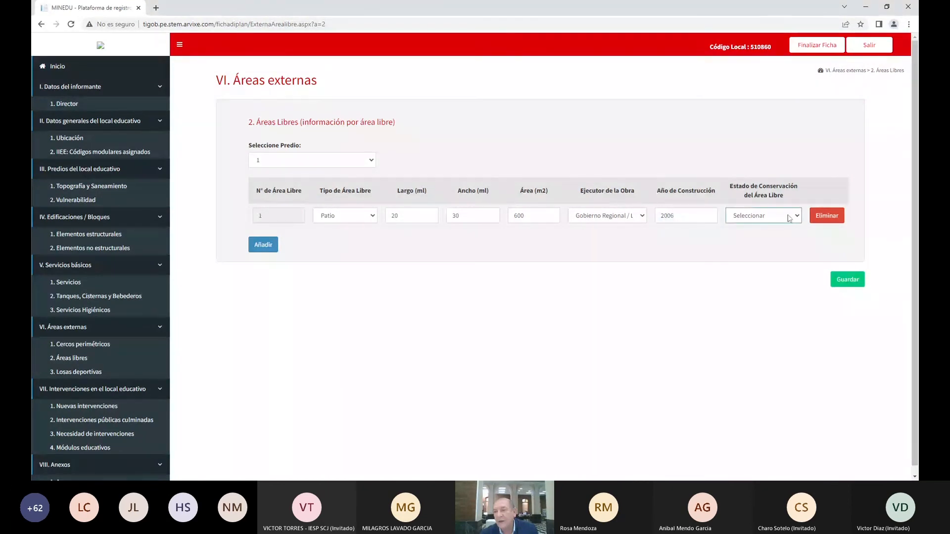
key(Tab)
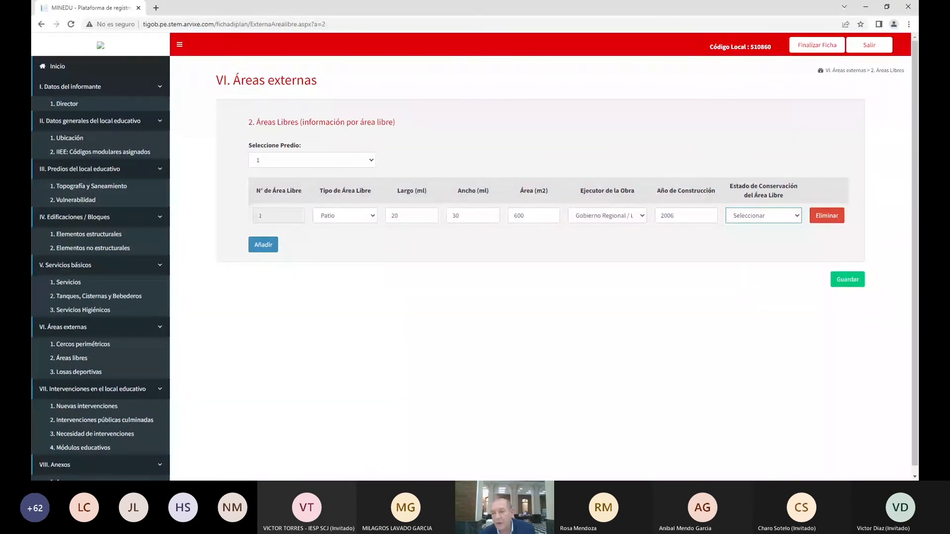
click(753, 246)
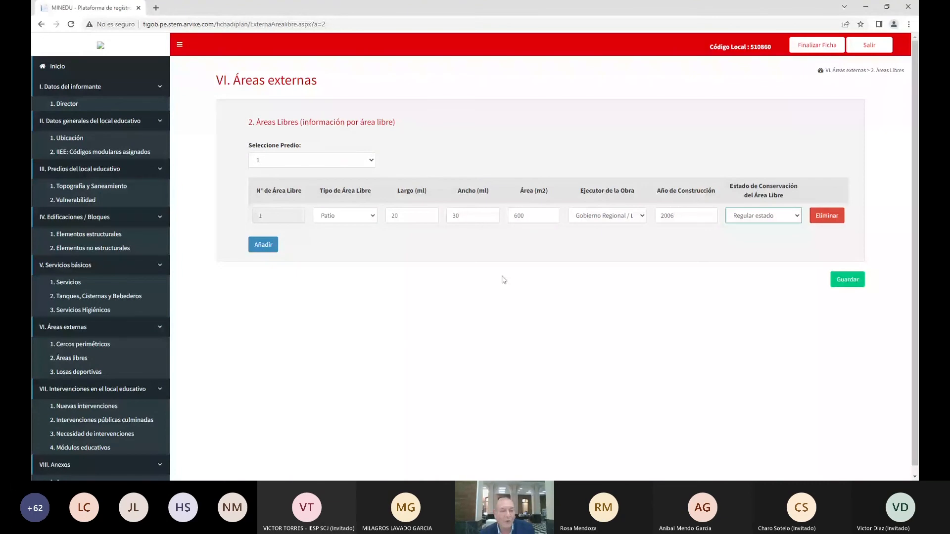
Add a second free area, a cultivation space of 25 × 20 m and 500 m²
click(264, 249)
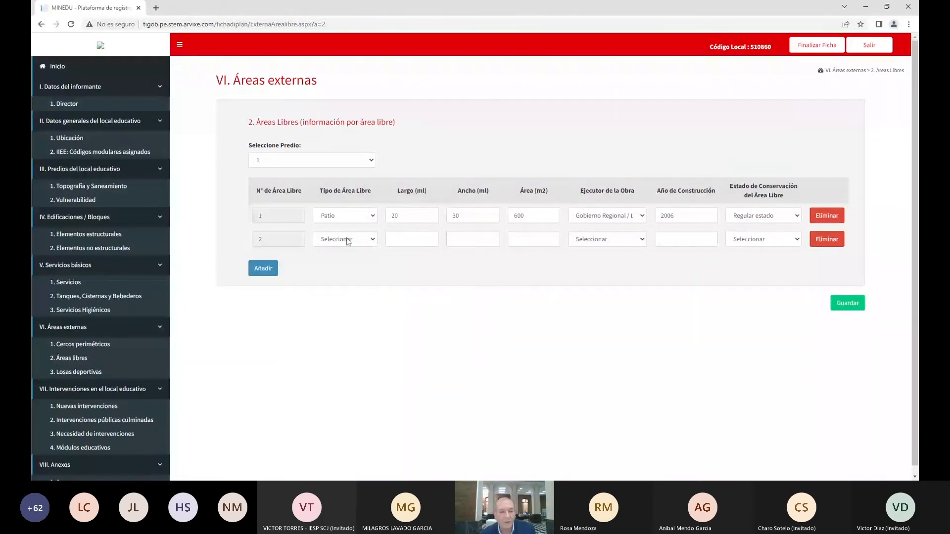
click(347, 239)
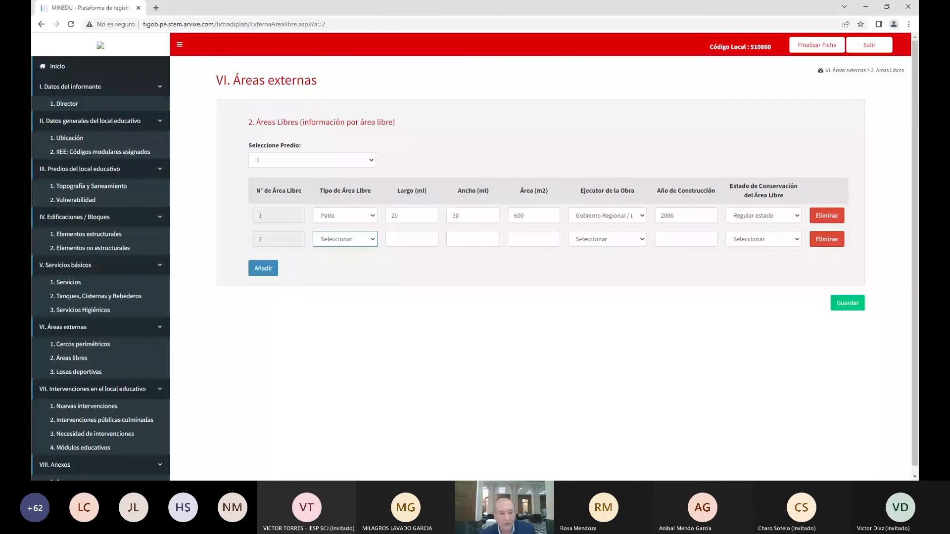
click(355, 267)
click(411, 240)
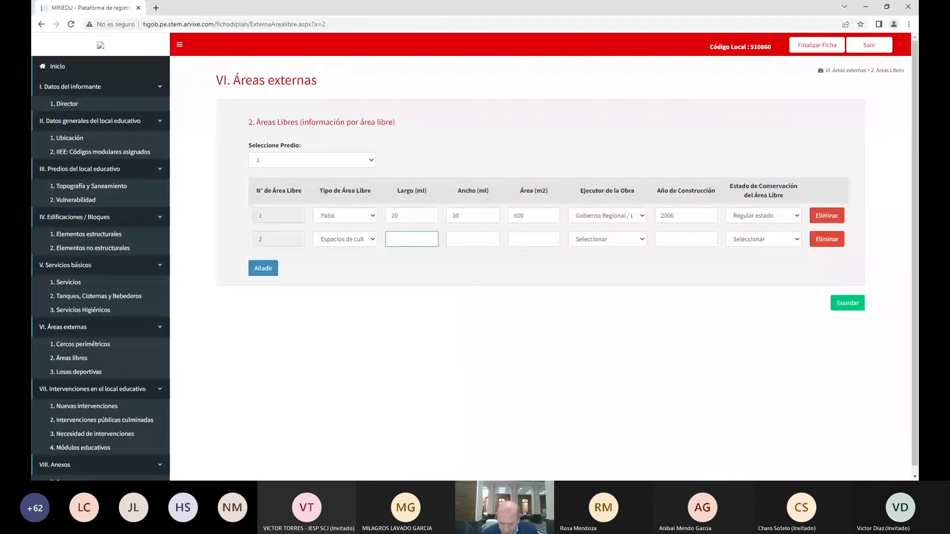
text(25)
click(472, 239)
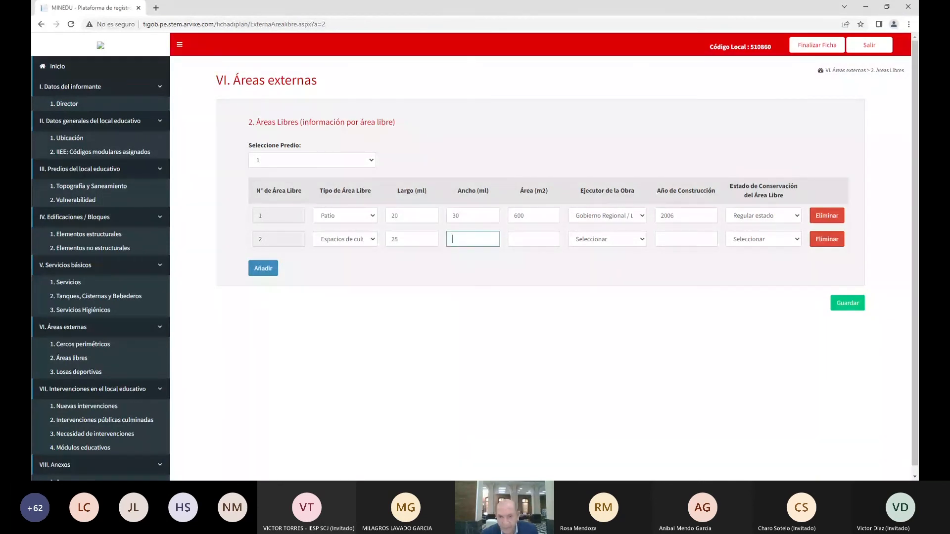
text(20)
click(534, 239)
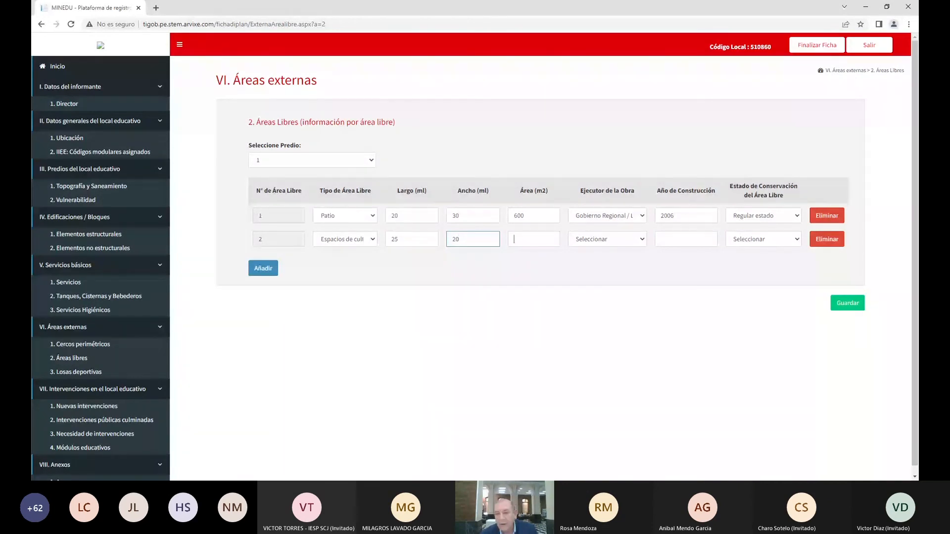
text(500)
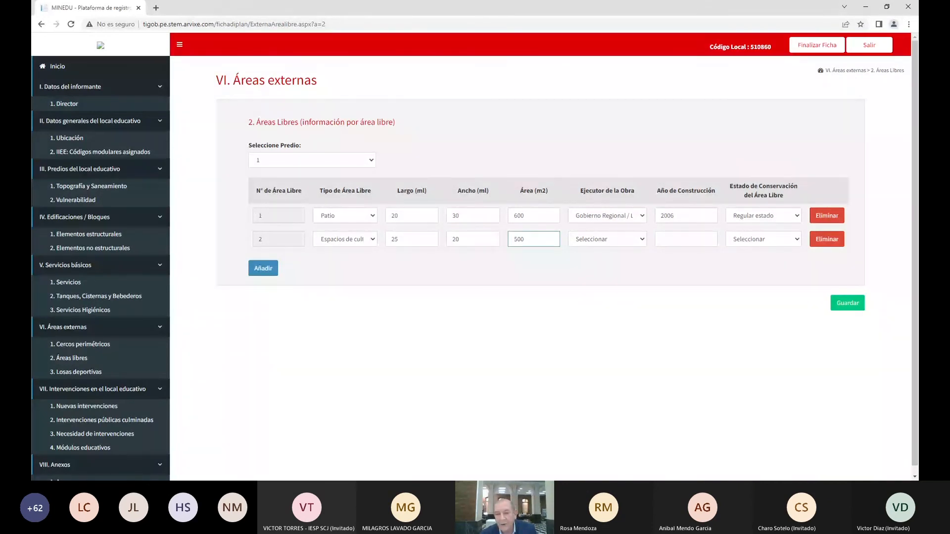
Give it APAFA as executor, year 2010, Buen estado, and save Áreas Libres
click(608, 241)
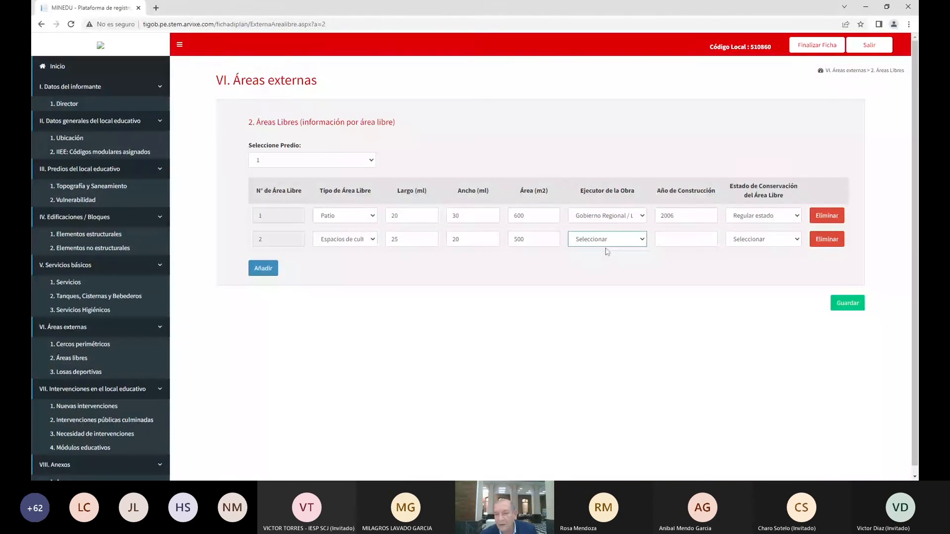
click(609, 262)
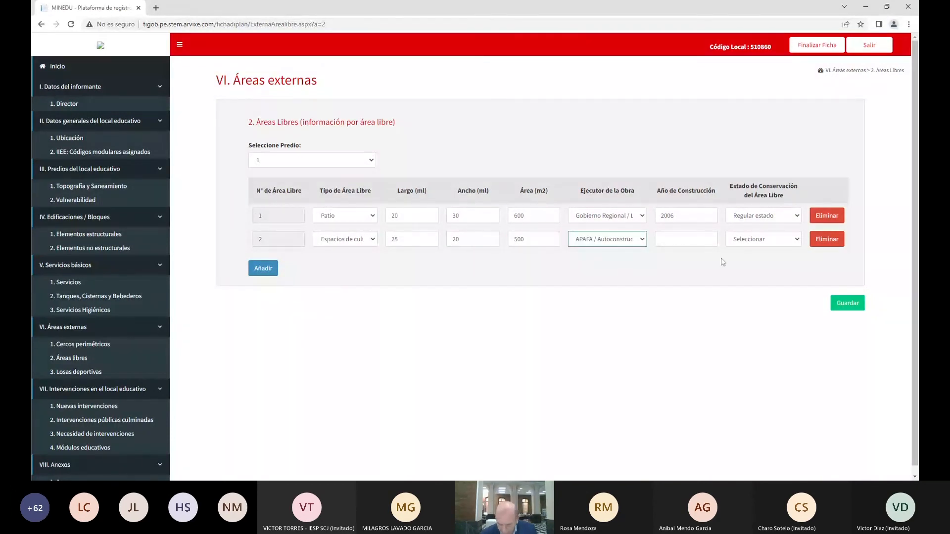
click(686, 240)
text(2010)
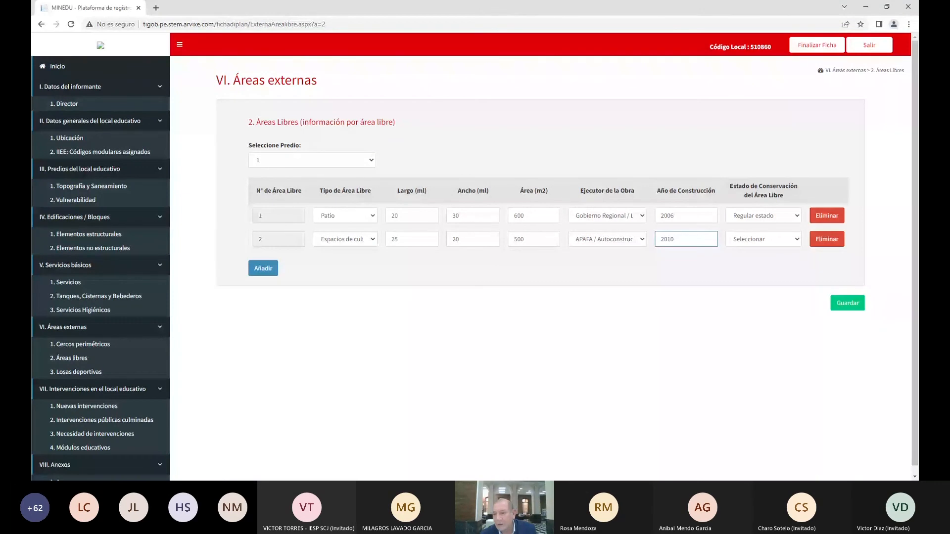
click(758, 240)
click(758, 260)
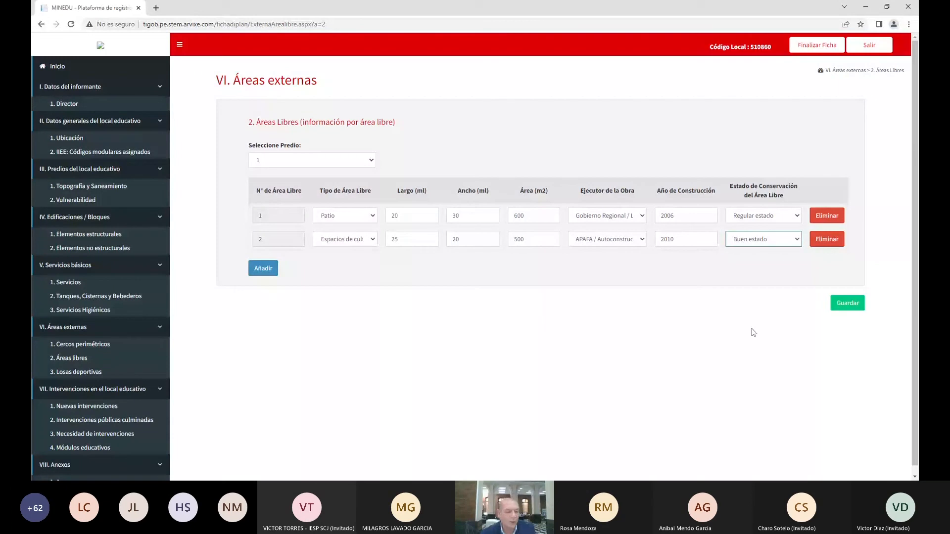
click(847, 303)
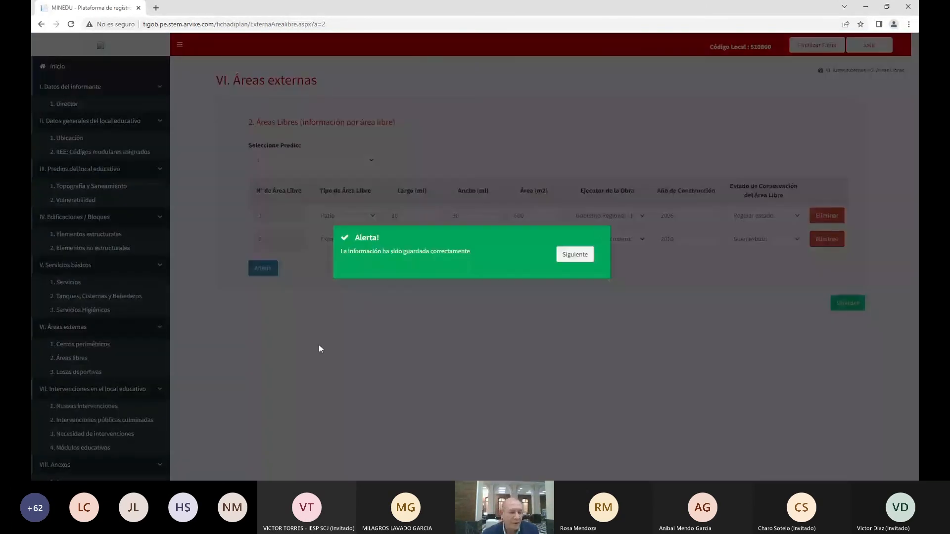
click(319, 345)
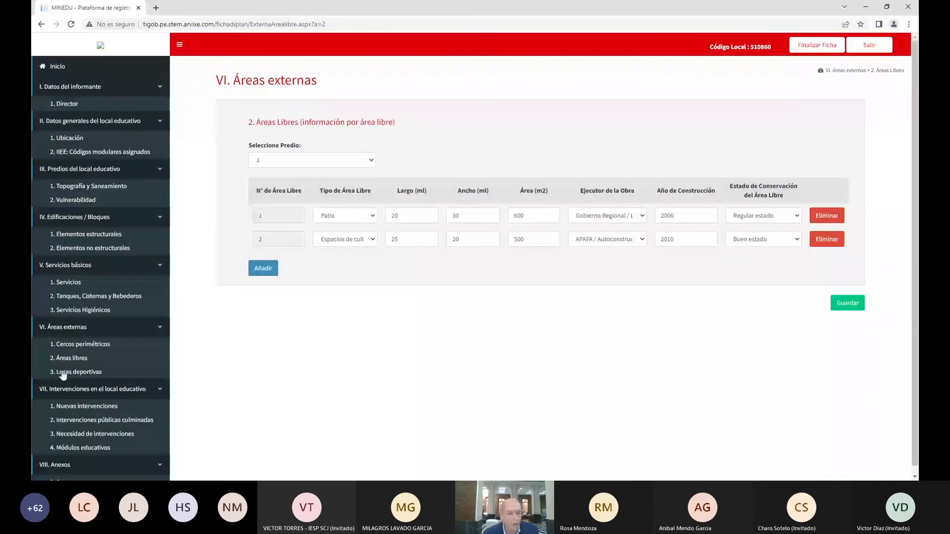
In Losas Deportivas, select predio 1 and add one sports-slab row
click(66, 374)
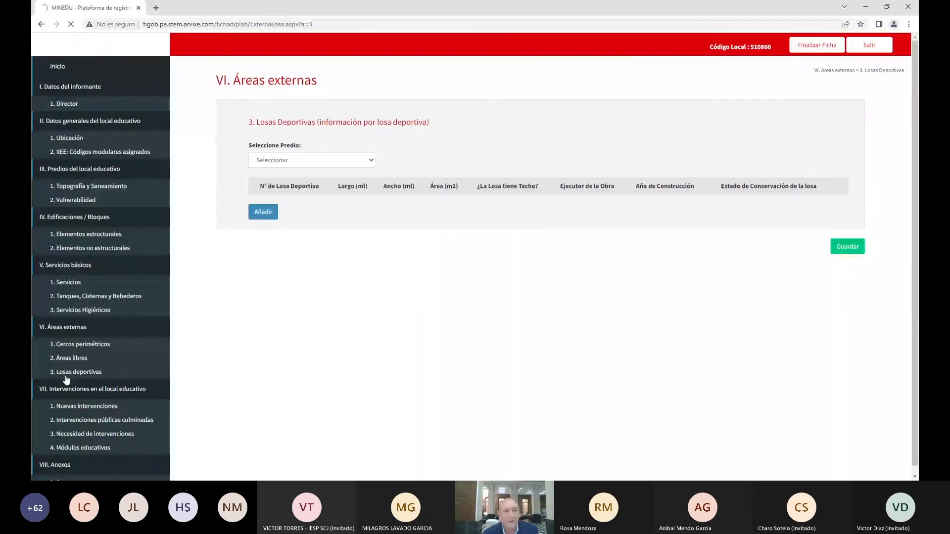
click(302, 164)
click(270, 181)
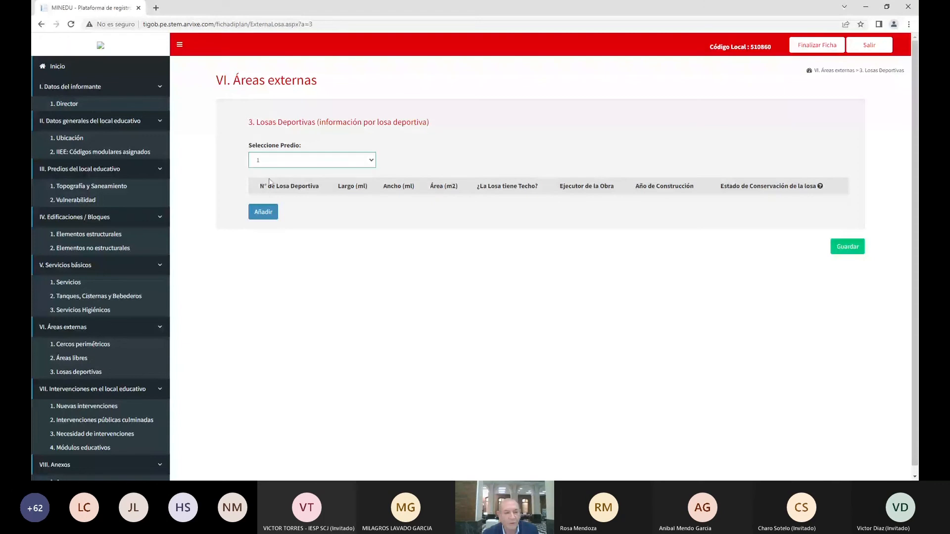
click(271, 211)
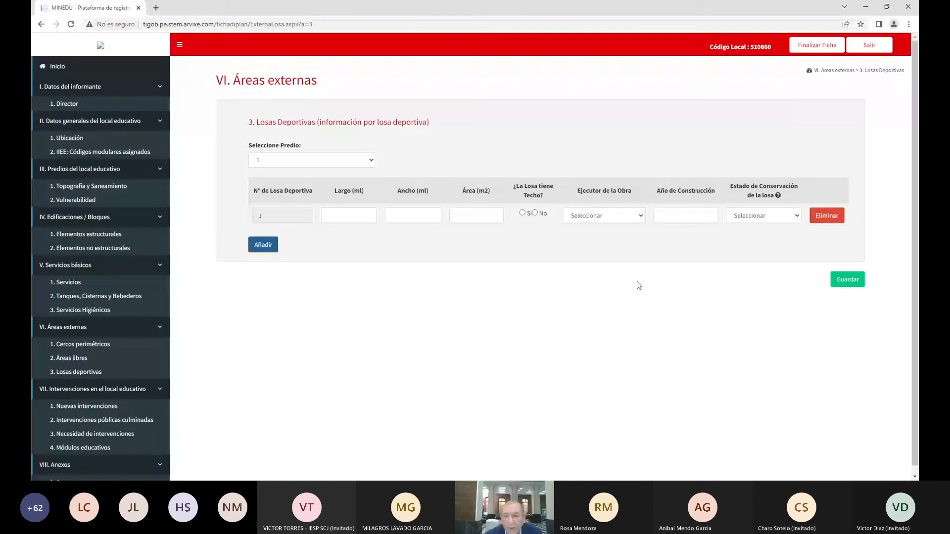
Save the Losas Deportivas section and move on to Nuevas Intervenciones
click(857, 285)
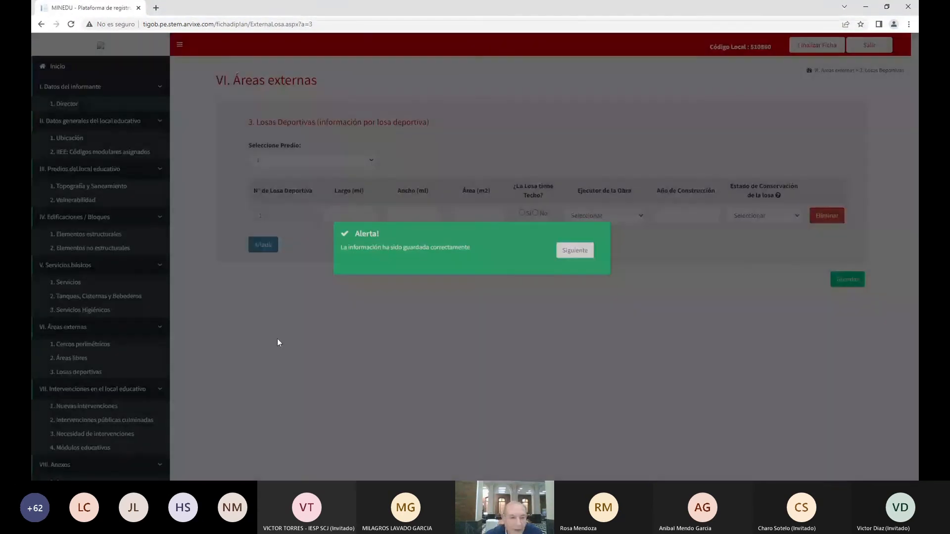
click(277, 339)
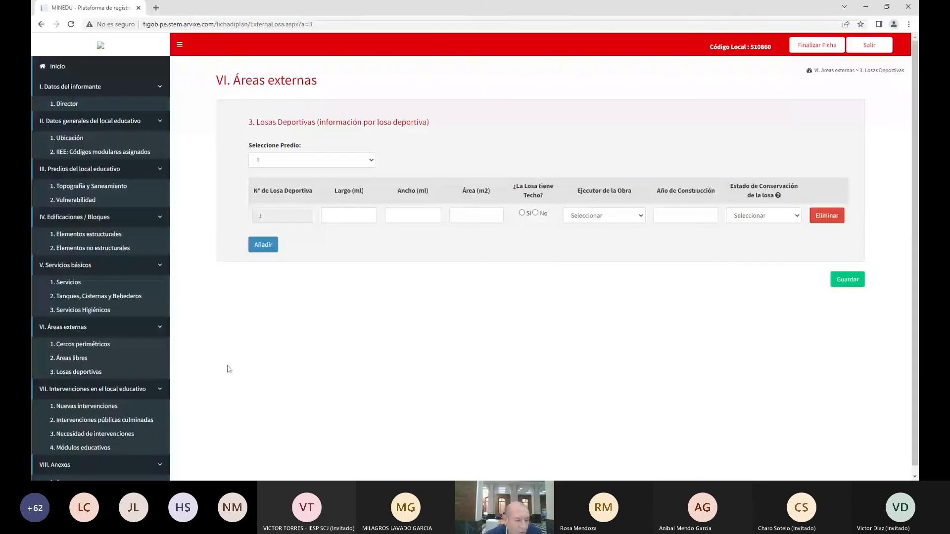
click(152, 406)
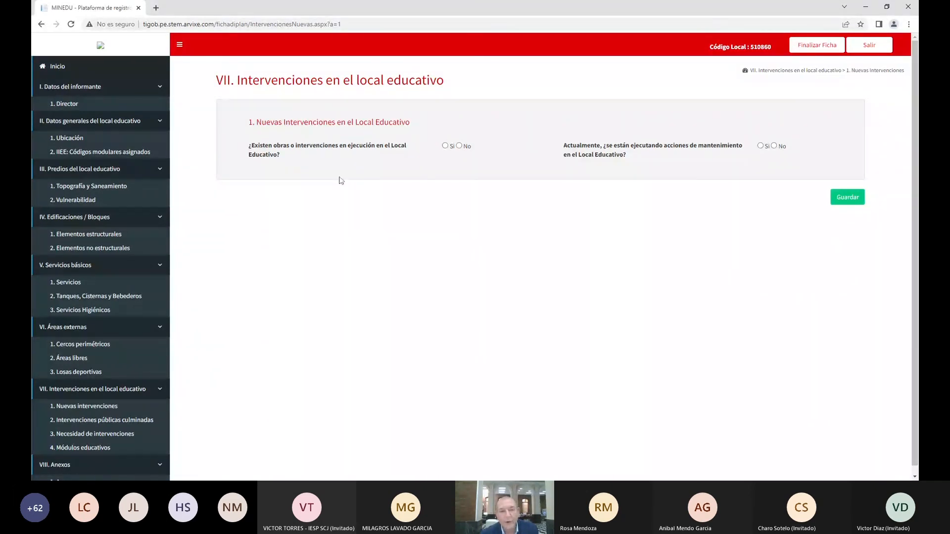
Answer Sí to ongoing works and pick Gobierno Nacional as the institution
click(445, 146)
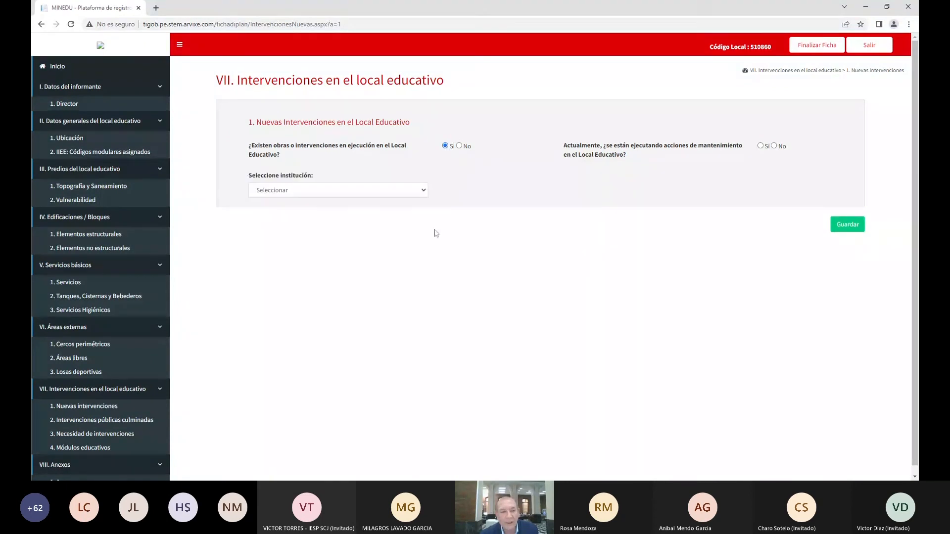
click(320, 198)
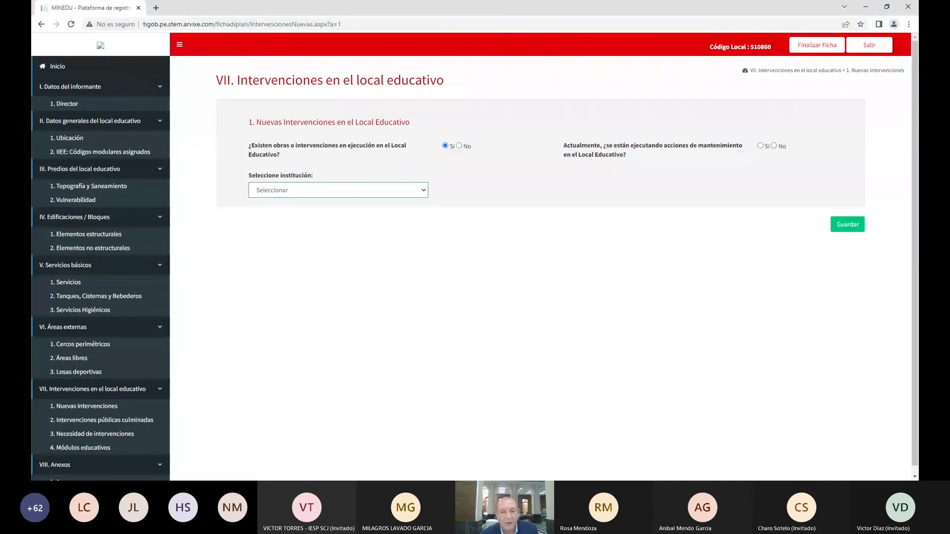
click(357, 215)
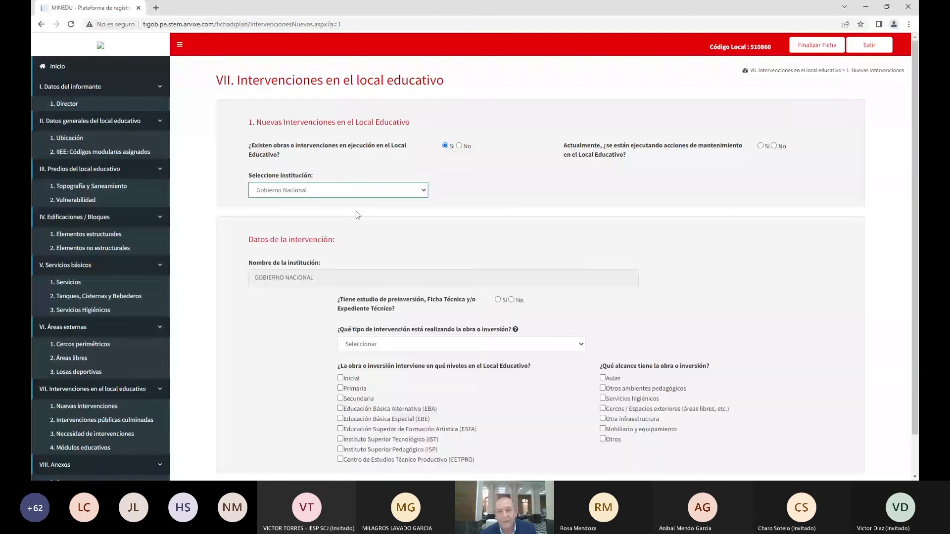
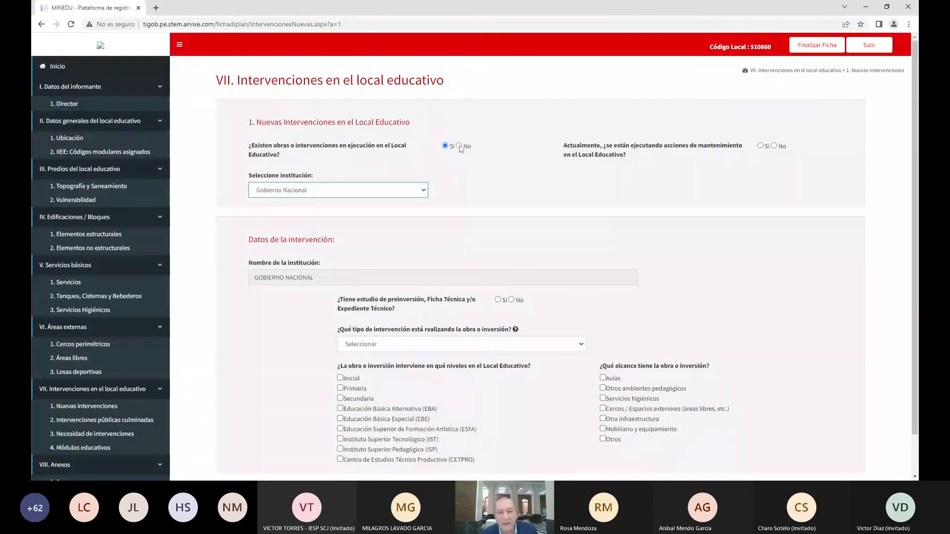
Answer No to works in execution and Sí to ongoing maintenance, then dismiss the saved alert
click(459, 146)
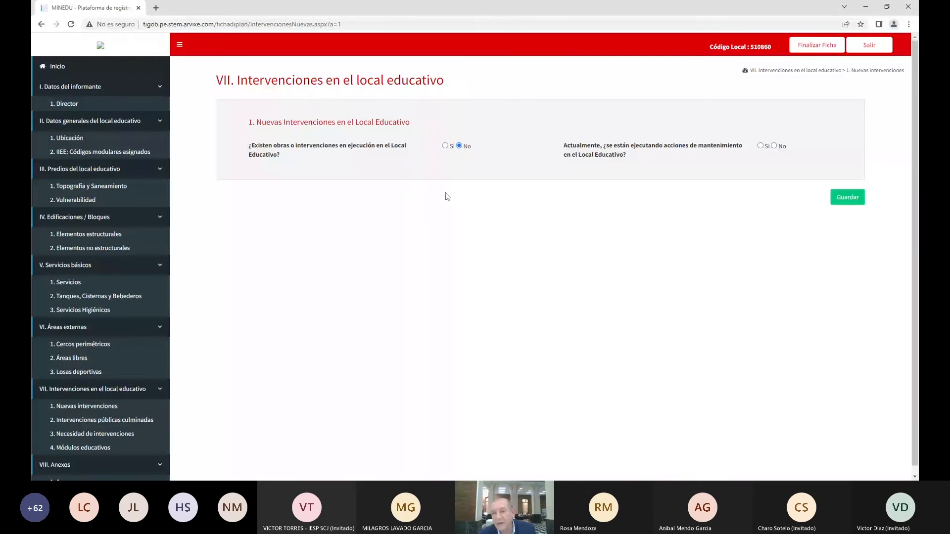
click(761, 146)
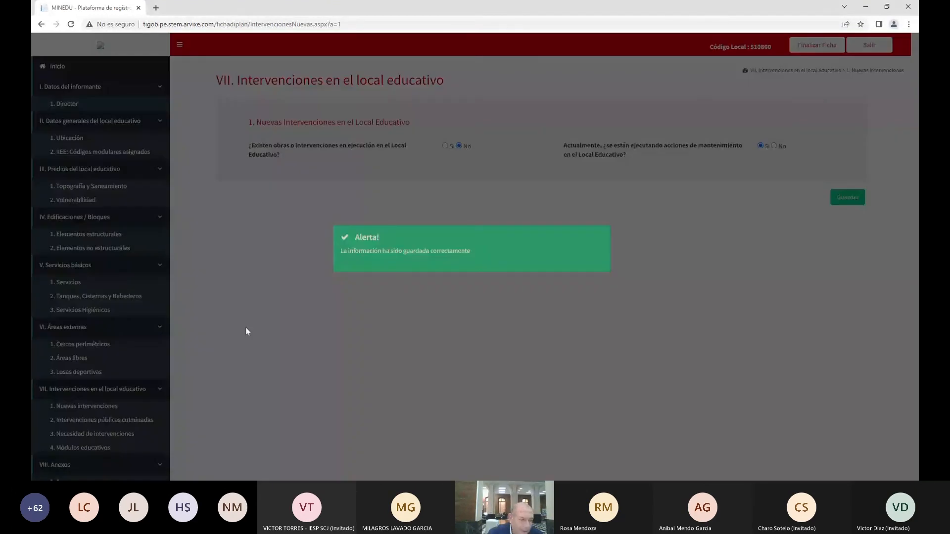
click(245, 328)
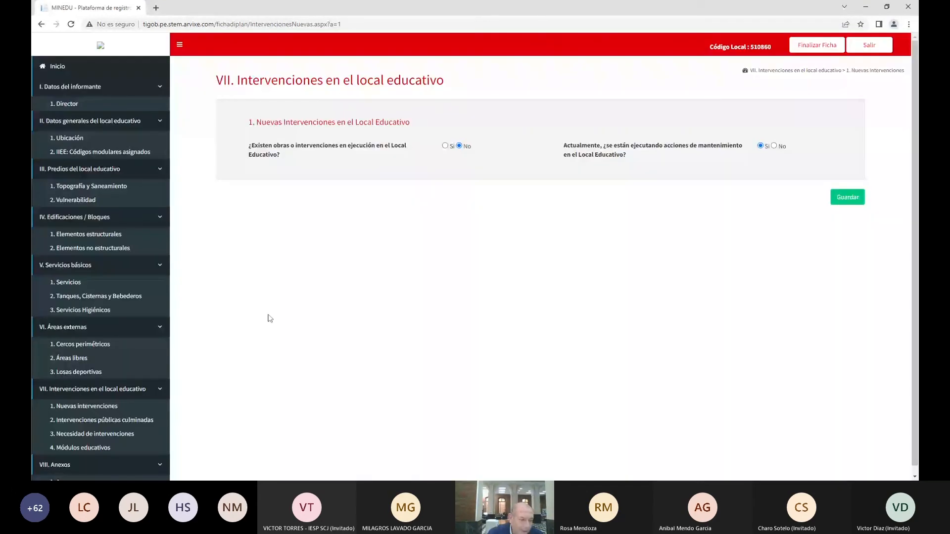
In Intervenciones públicas culminadas, answer No to projects completed in the last five years and save
click(70, 422)
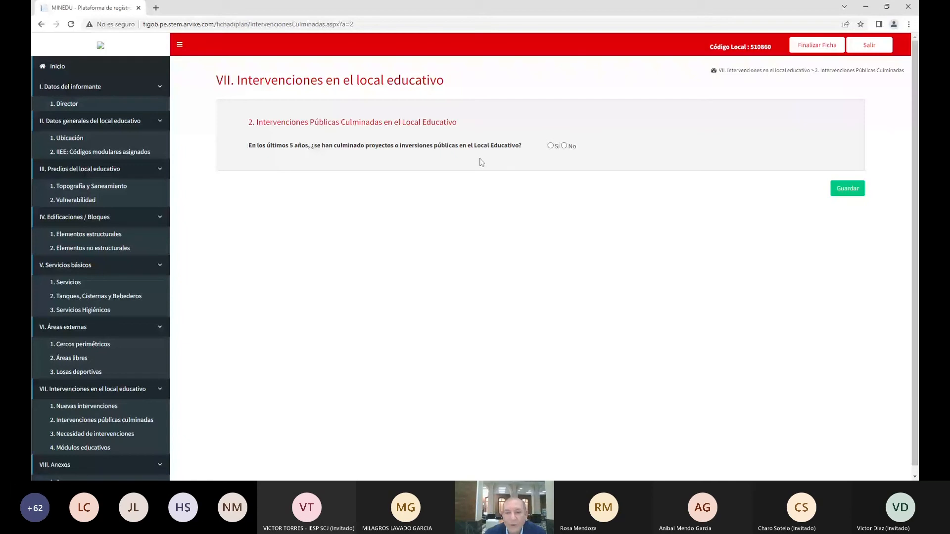
click(550, 146)
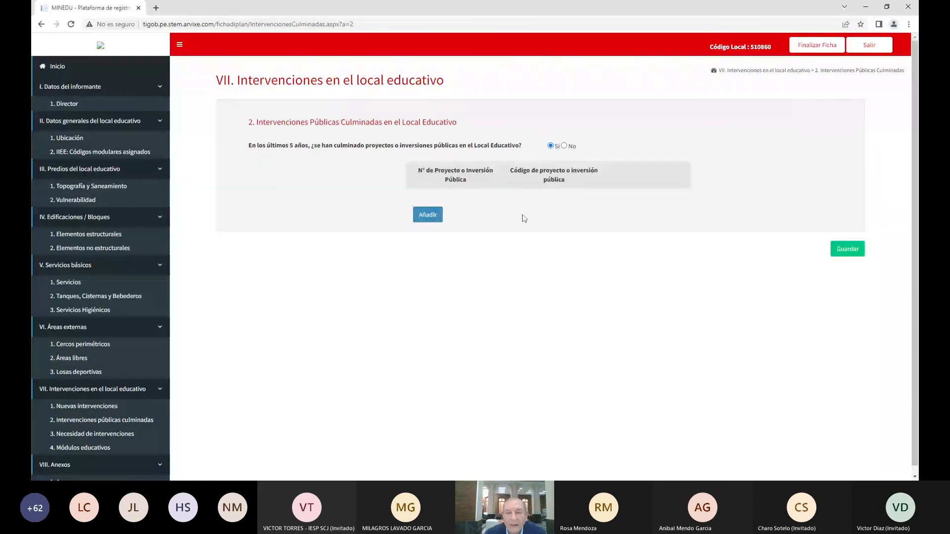
click(425, 219)
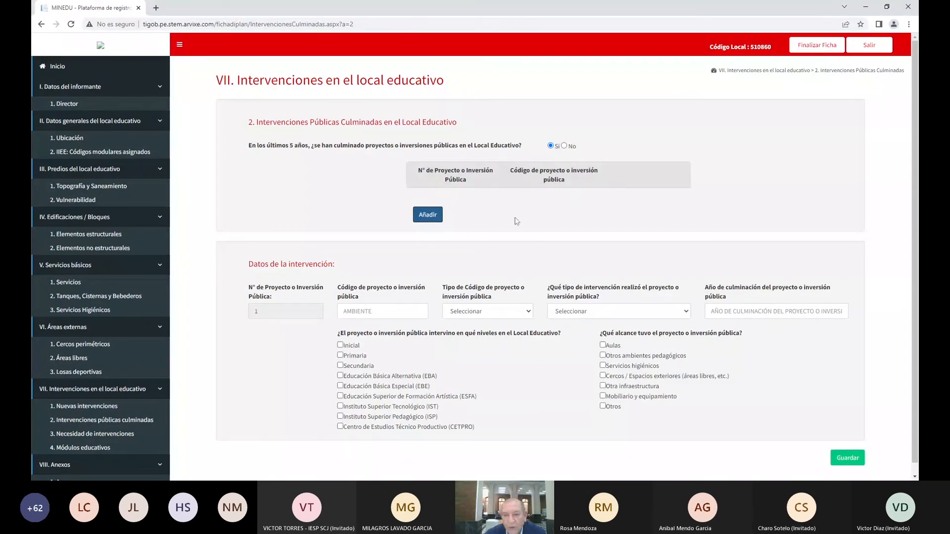
click(564, 146)
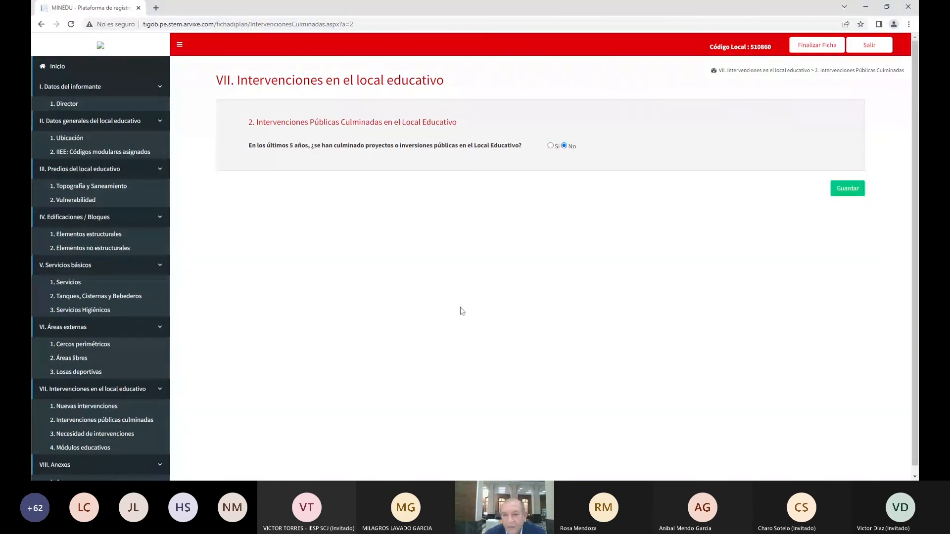
click(851, 190)
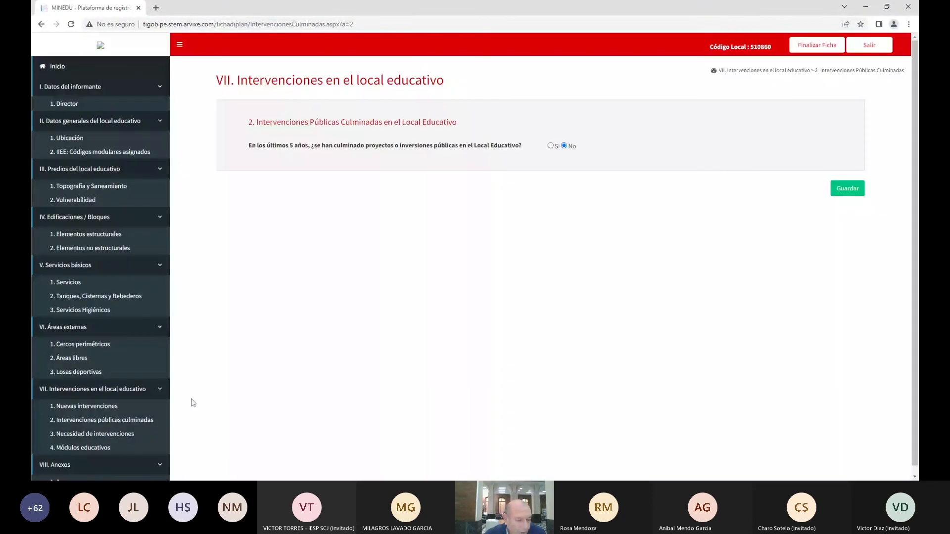
click(99, 436)
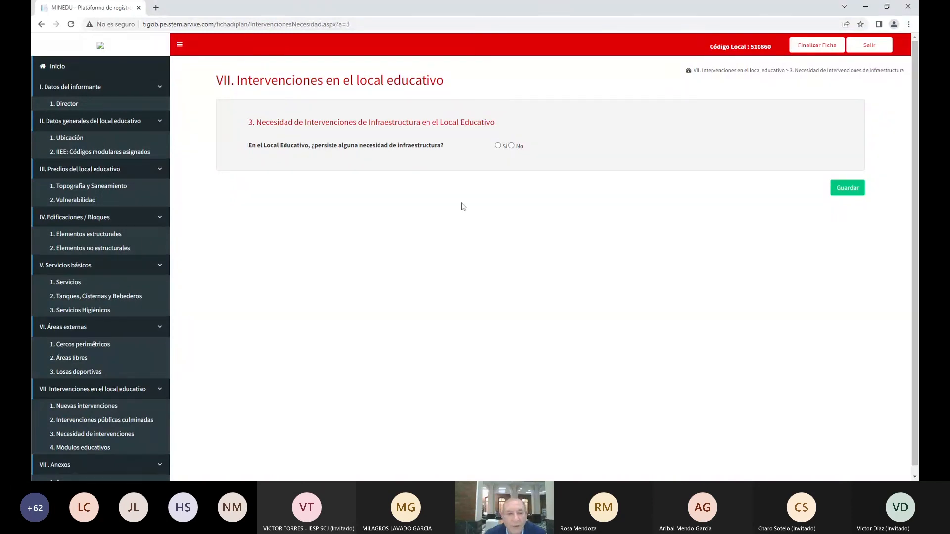
Set the persisting infrastructure needs answer from Sí to No and save it
click(497, 146)
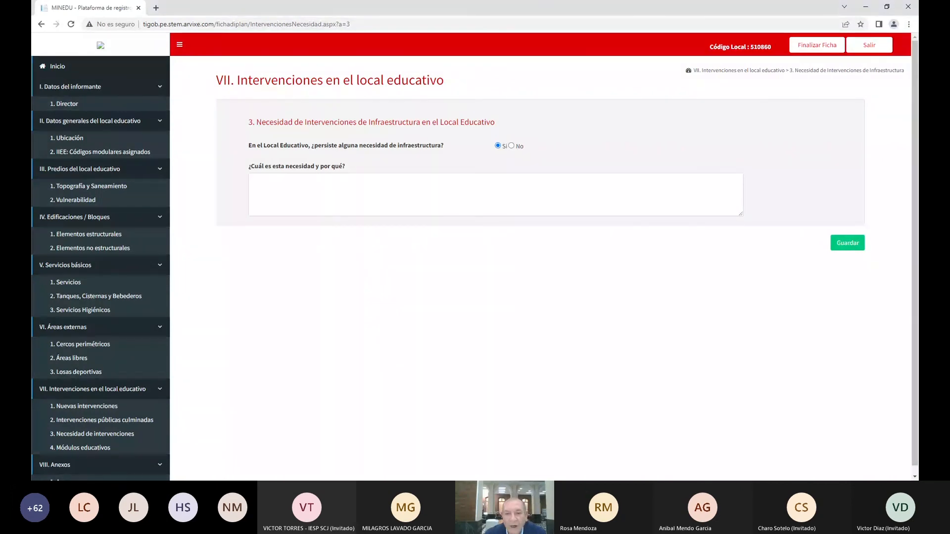
click(511, 146)
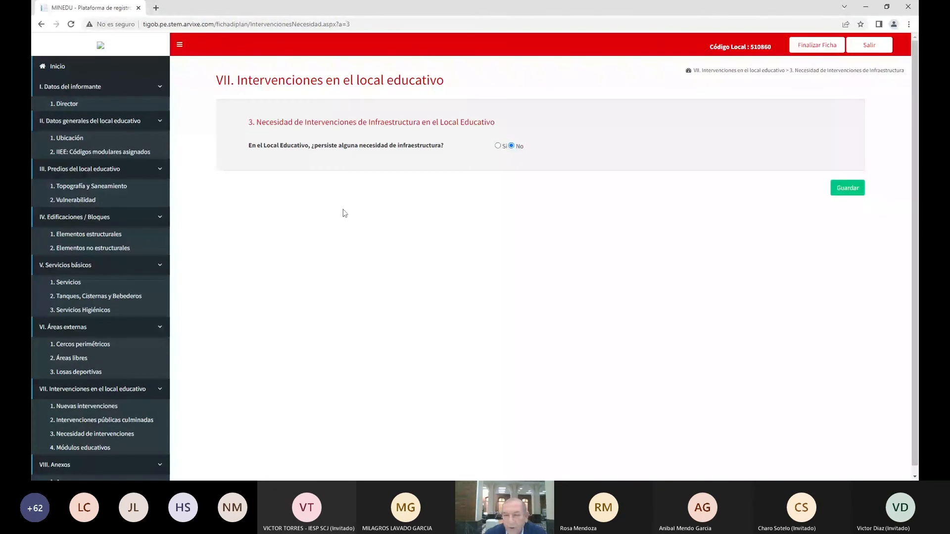
click(855, 190)
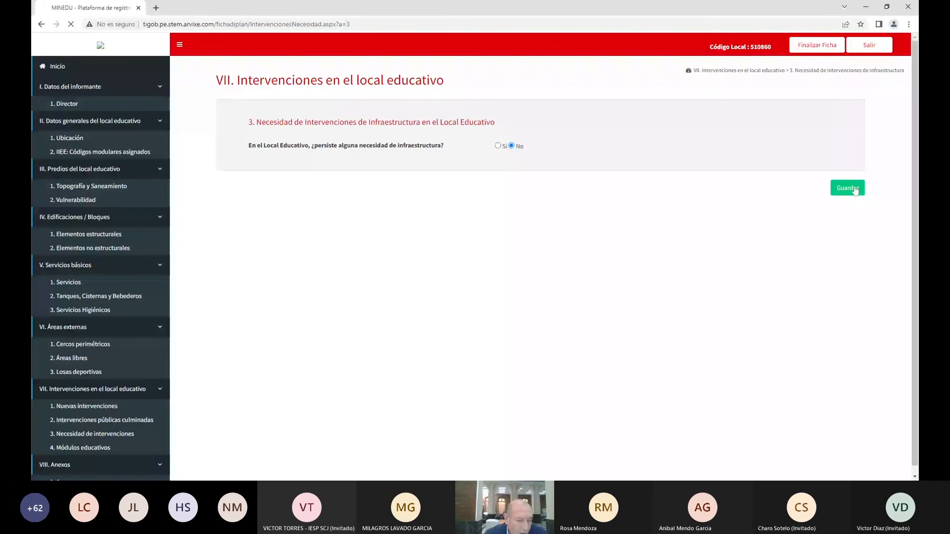
In Módulos educativos, answer Sí, fill the Gobierno Nacional module row, and save
click(98, 450)
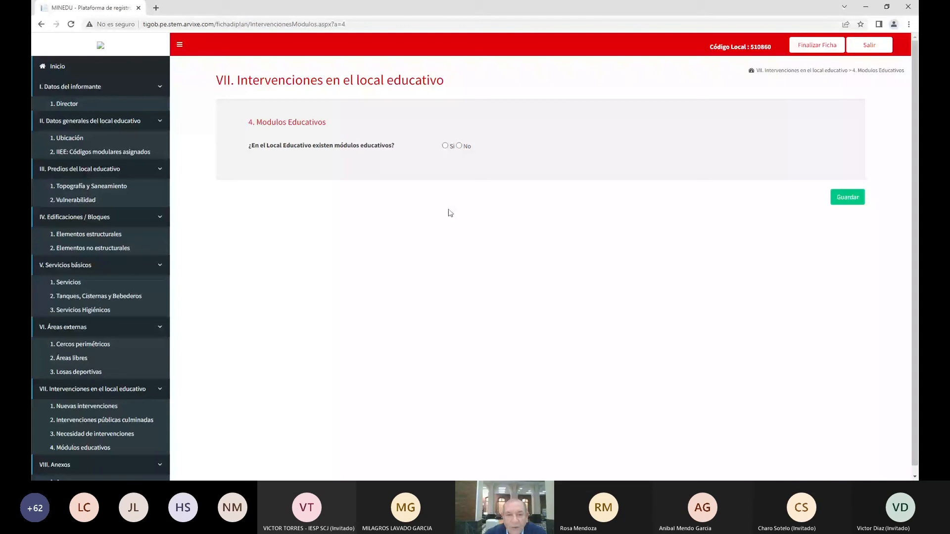
click(445, 146)
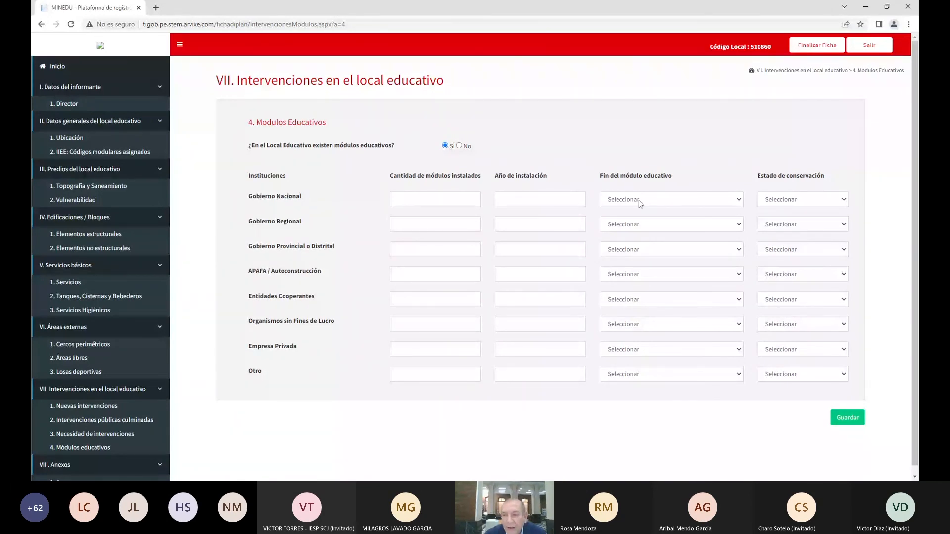
click(738, 200)
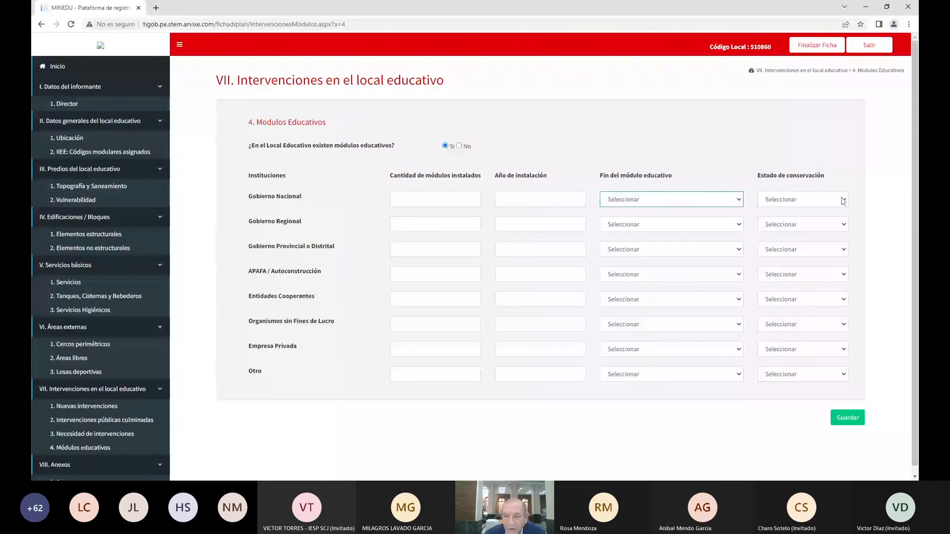
key(Tab)
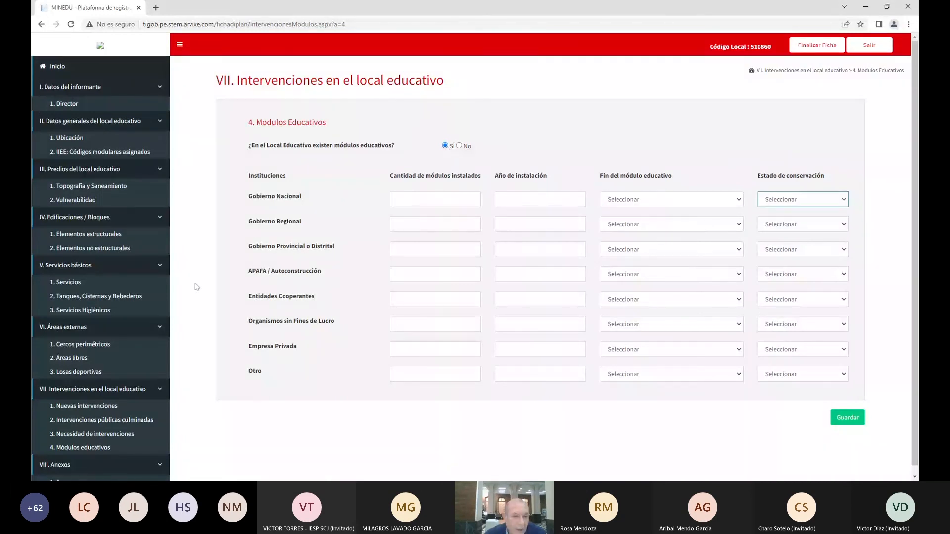
click(846, 420)
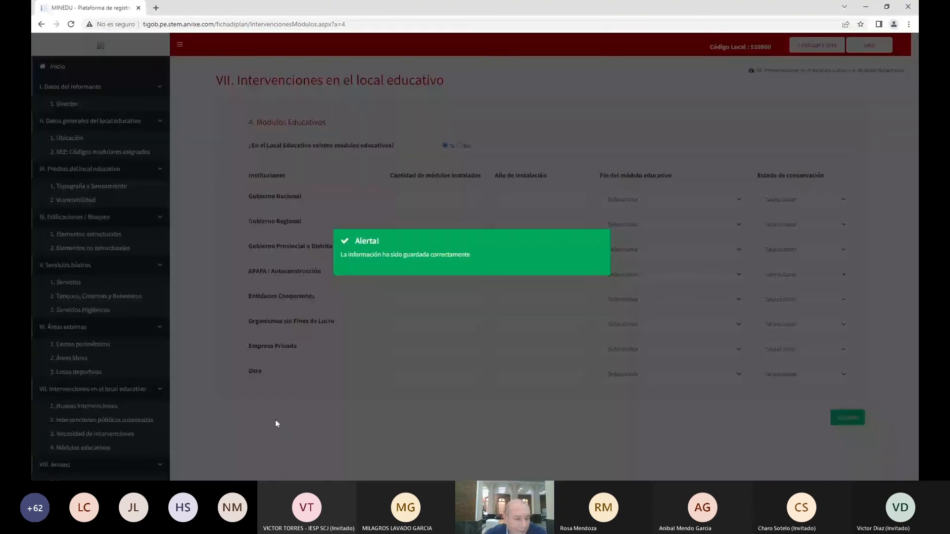
scroll(161, 430, down, 1)
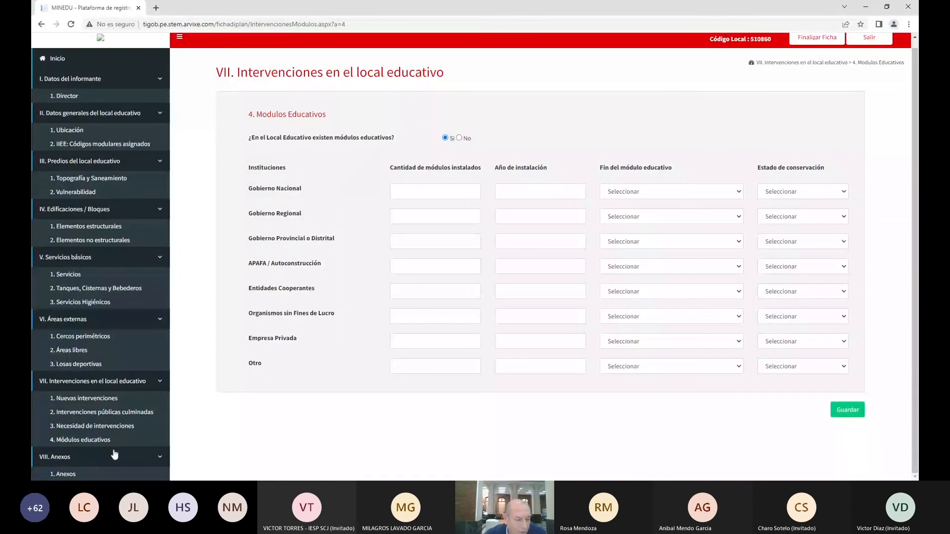
click(159, 463)
click(69, 248)
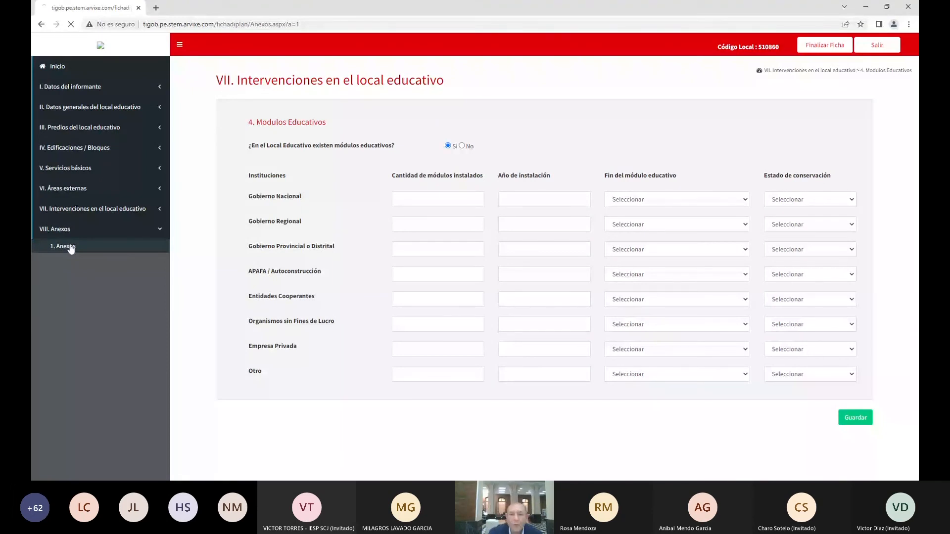
scroll(746, 211, down, 1)
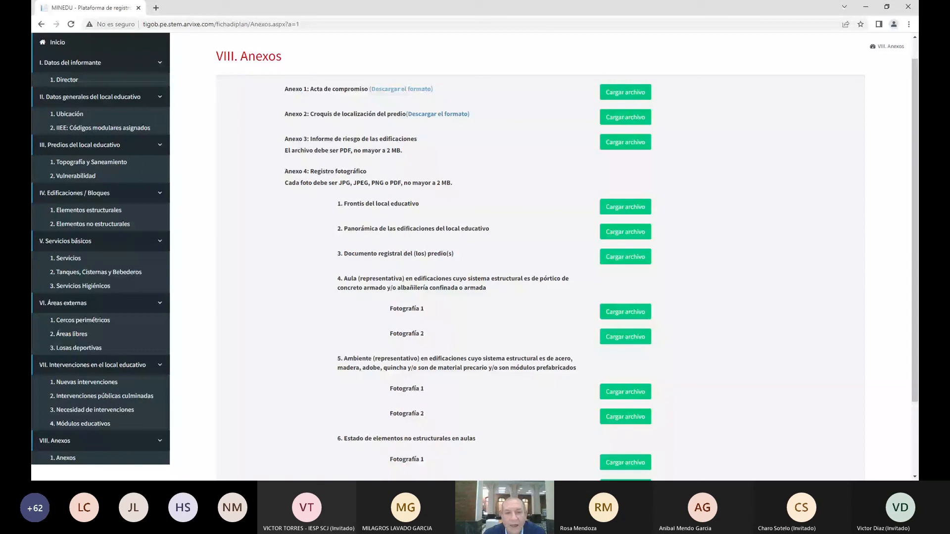
click(399, 90)
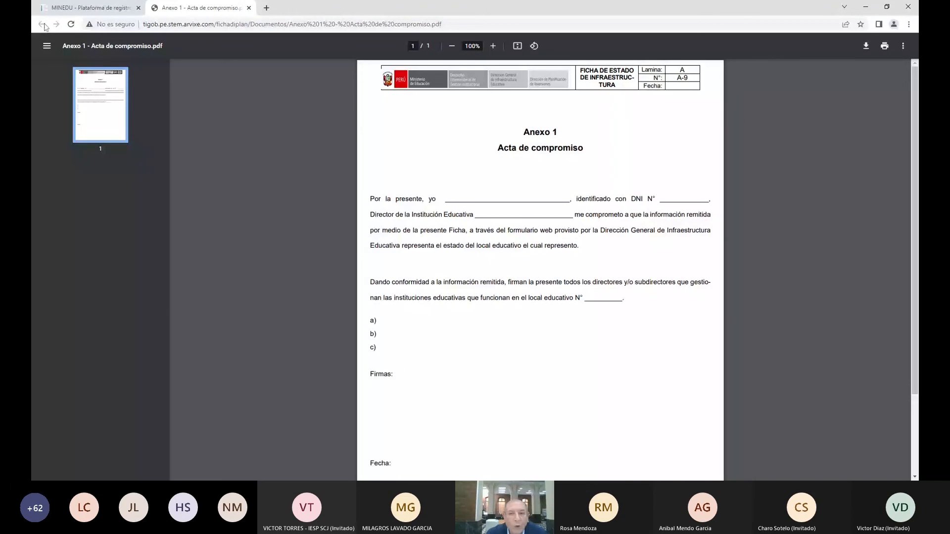
click(249, 8)
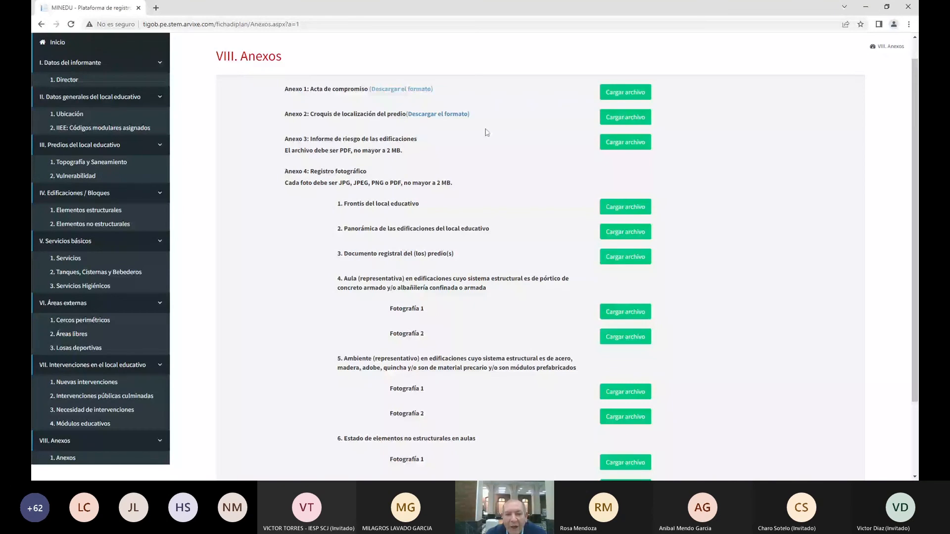
Open the Anexo 2 Croquis de Ubicación template PDF via its download link
click(438, 113)
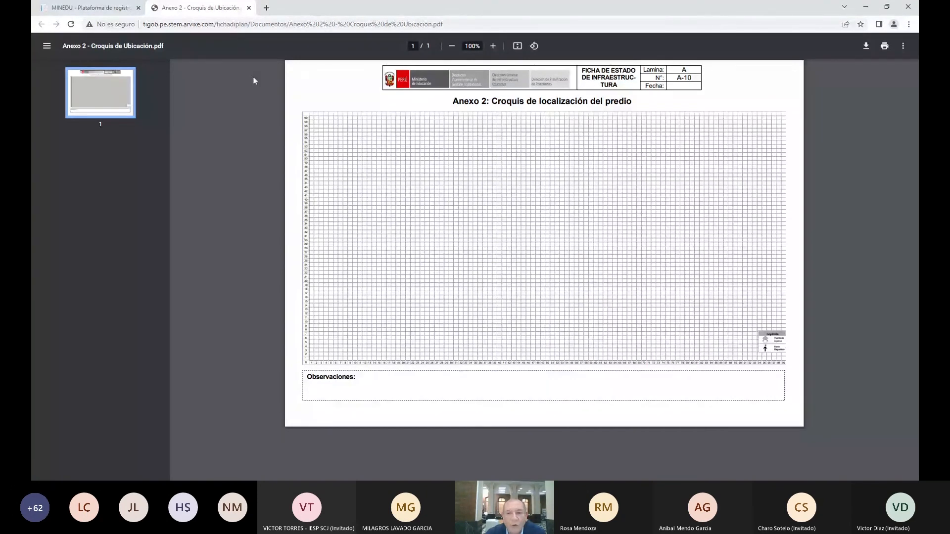
Close the Anexo 2 PDF tab to return to the VIII. Anexos page
click(248, 8)
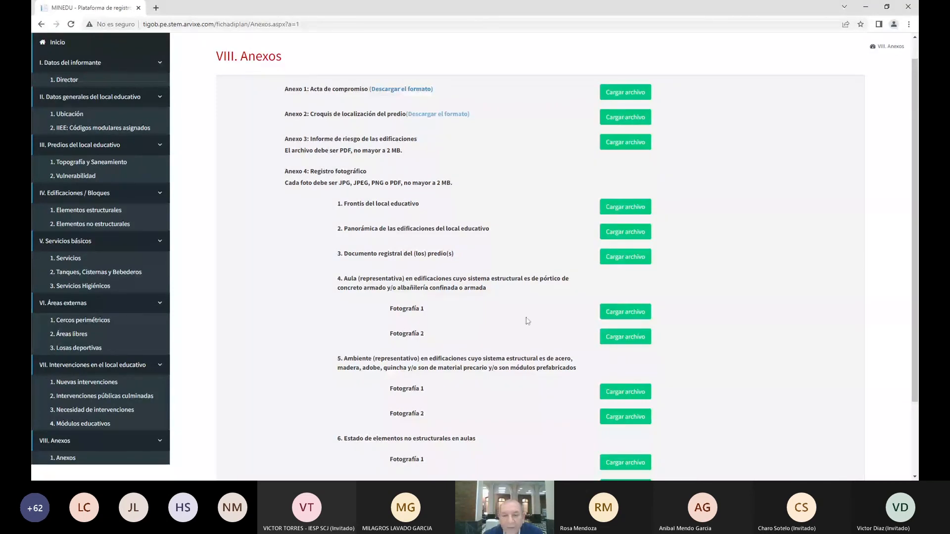
scroll(527, 320, down, 2)
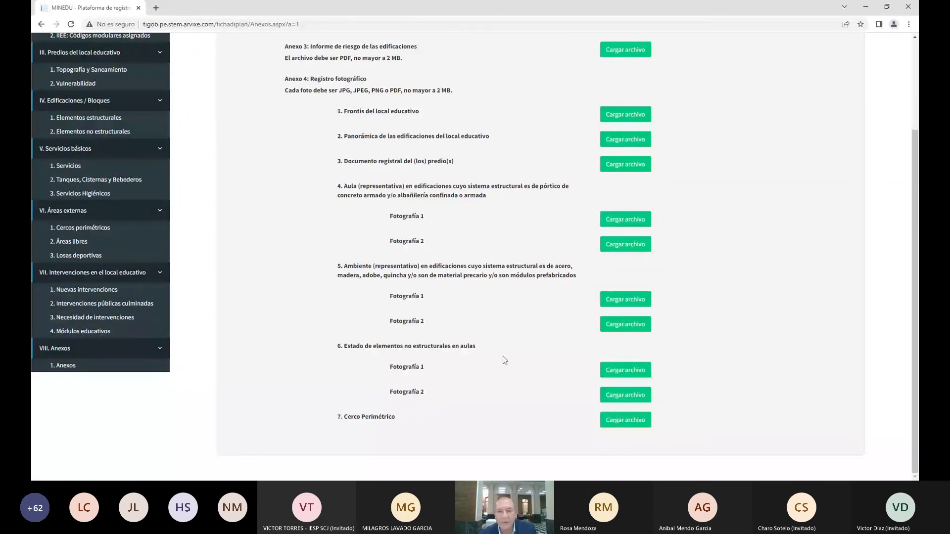
scroll(504, 359, up, 3)
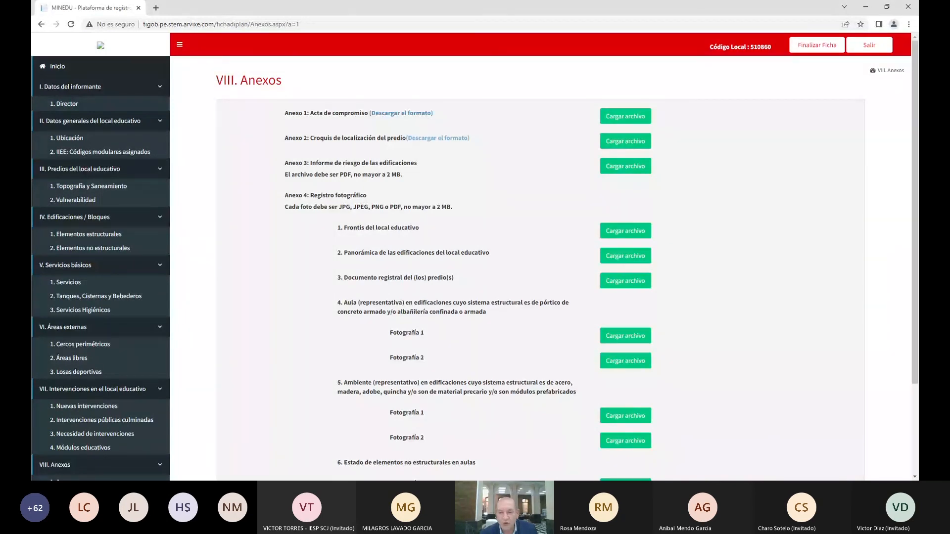
click(809, 47)
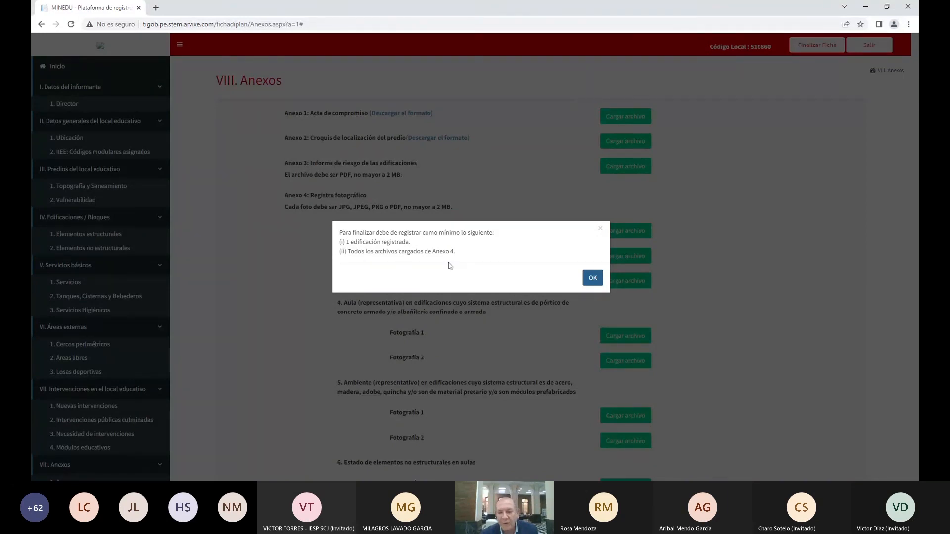
click(593, 277)
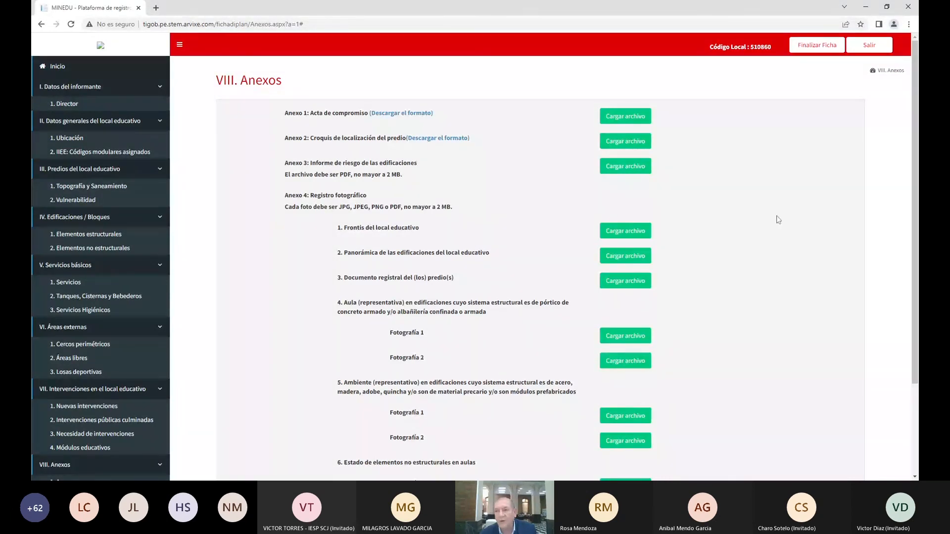
scroll(767, 222, down, 1)
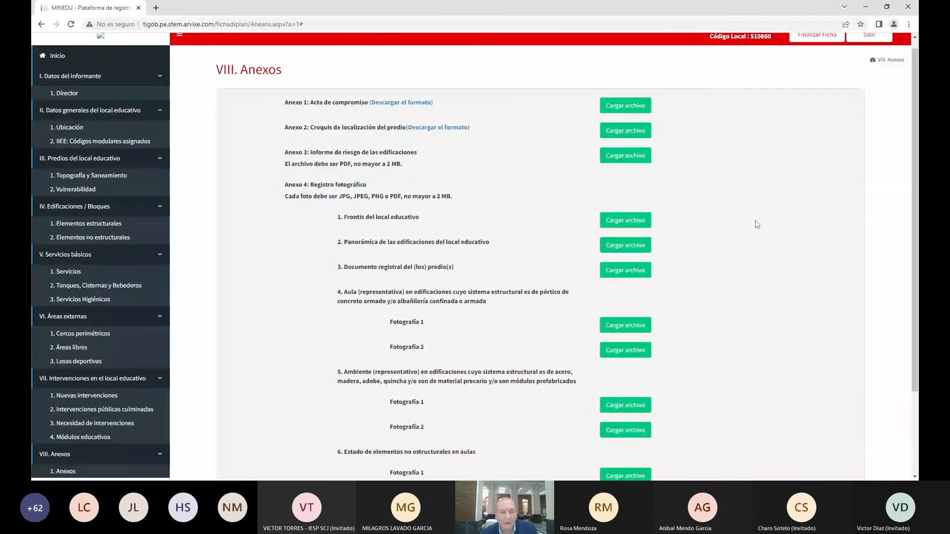
scroll(756, 223, down, 2)
scroll(772, 197, up, 1)
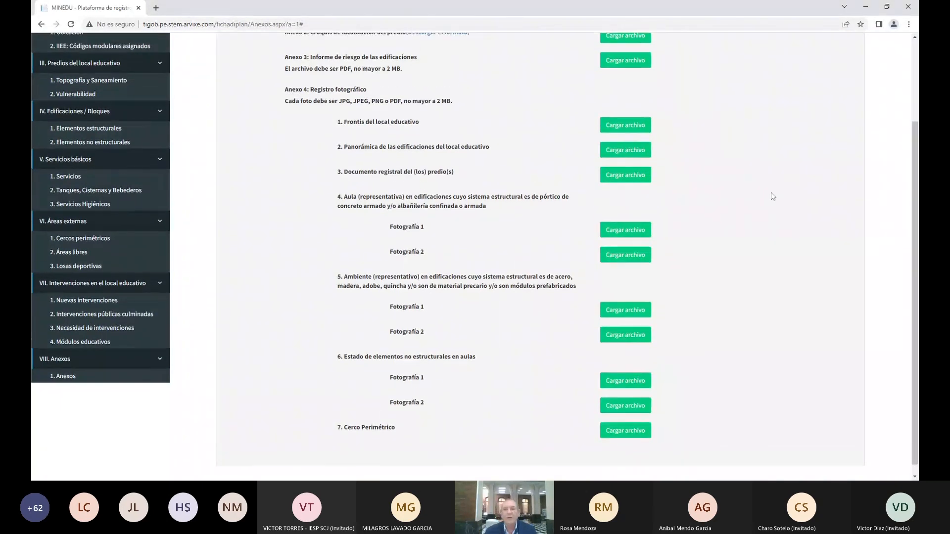
scroll(773, 196, up, 2)
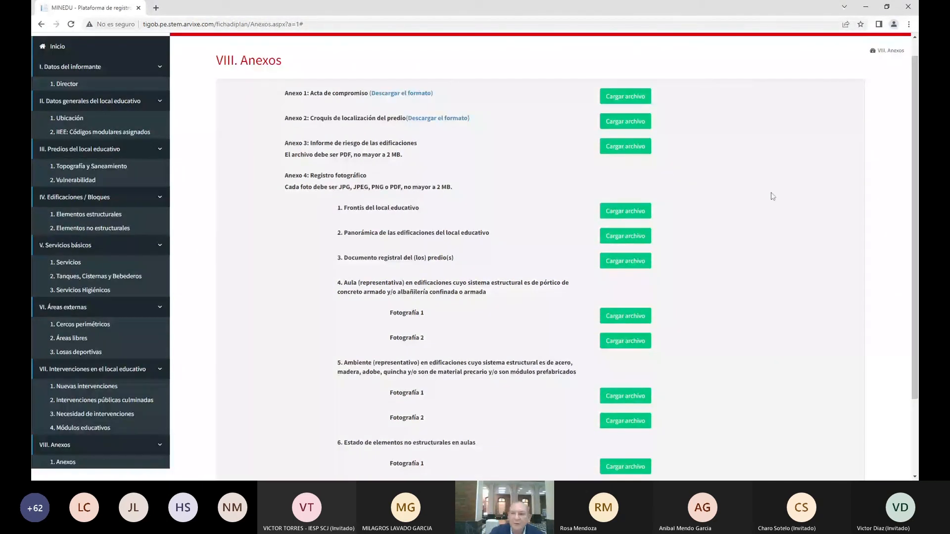
scroll(770, 195, up, 1)
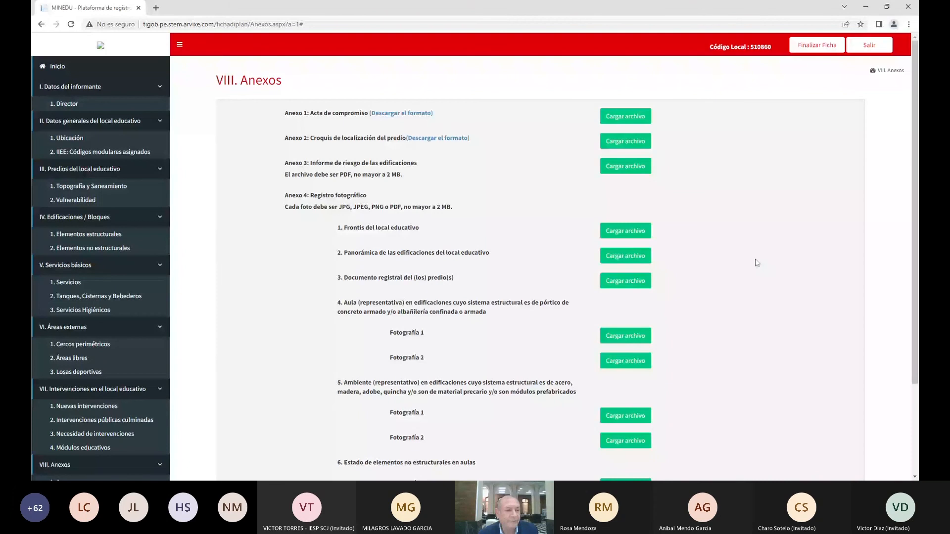
scroll(809, 263, down, 1)
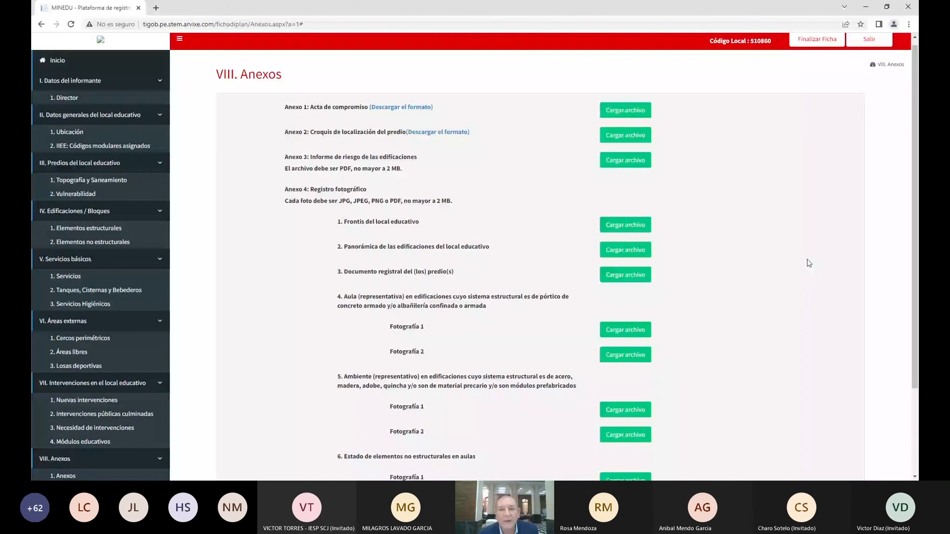
scroll(755, 228, up, 1)
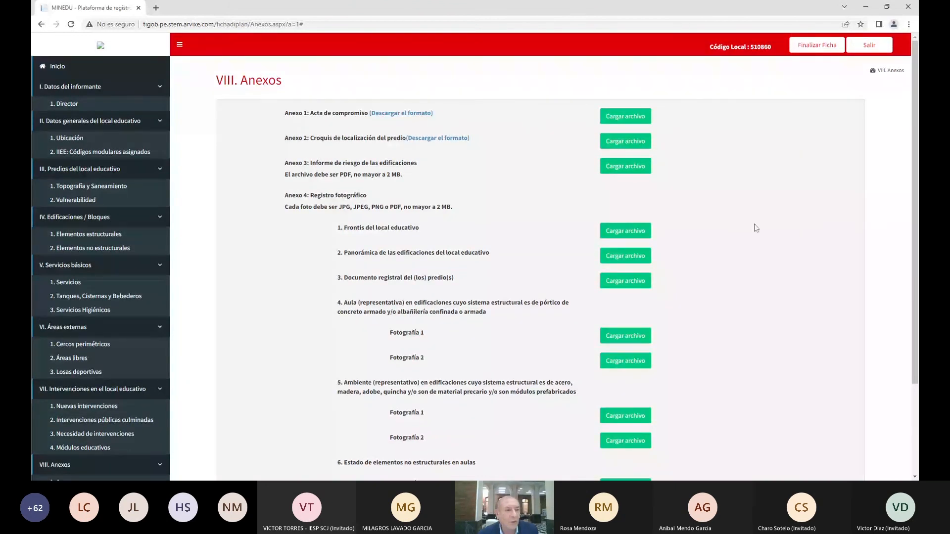
click(83, 141)
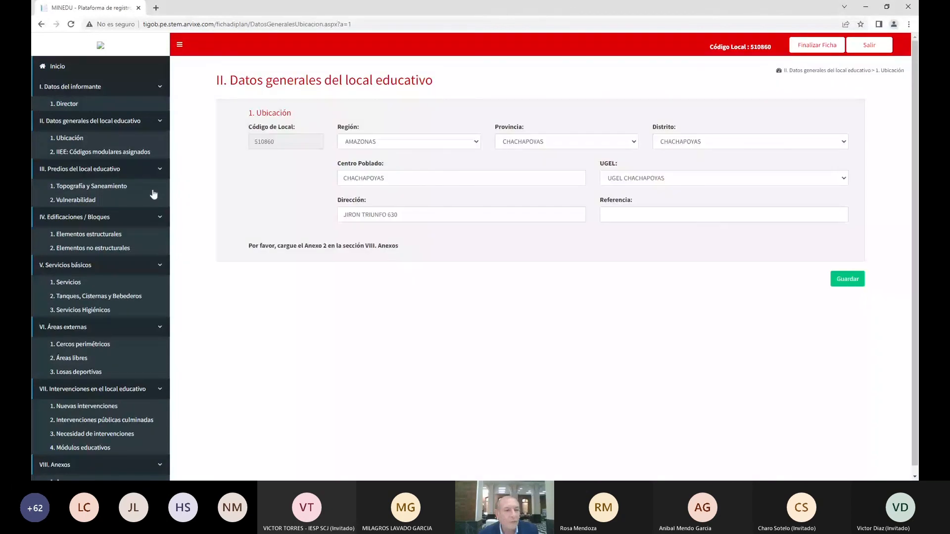
Show the Topografía help explaining flat versus sloped terrain on the Topografía y Saneamiento page
click(93, 187)
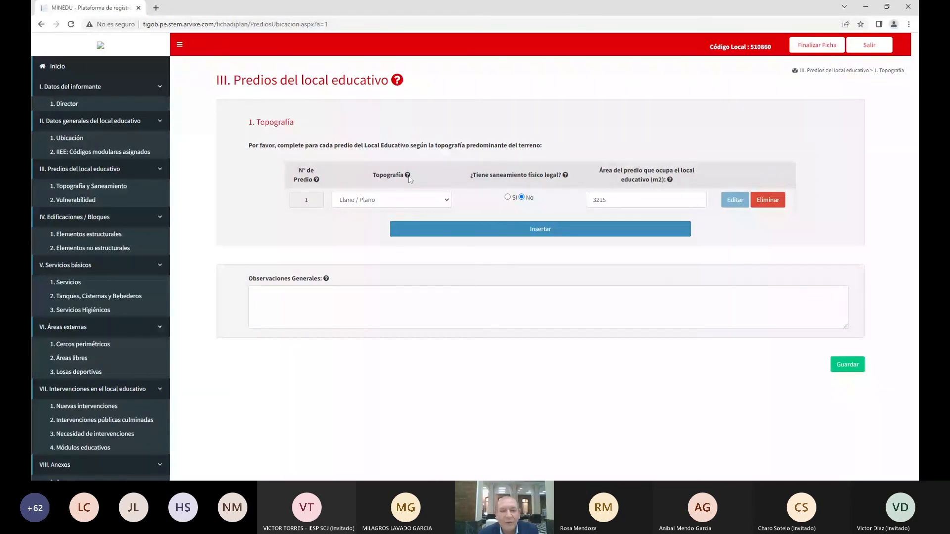
click(407, 176)
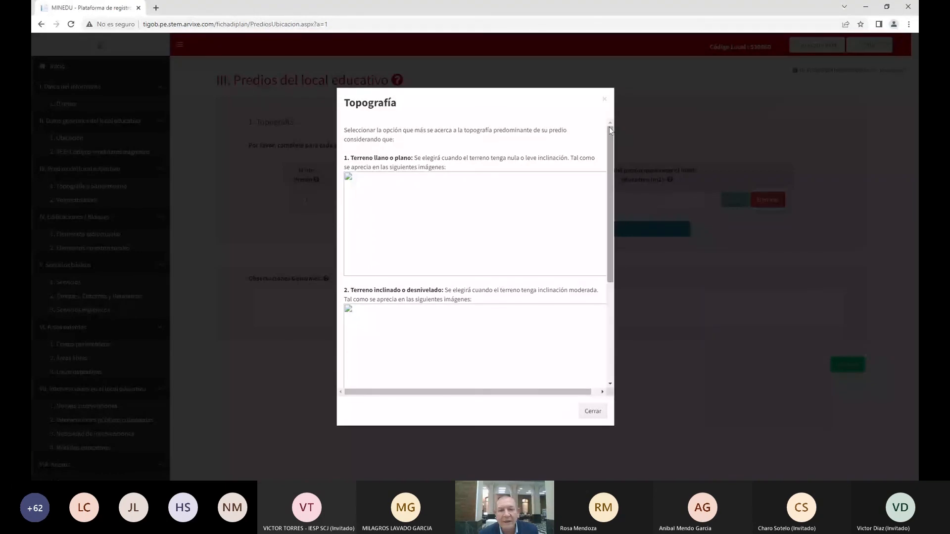
Close the Topografía help window
click(604, 99)
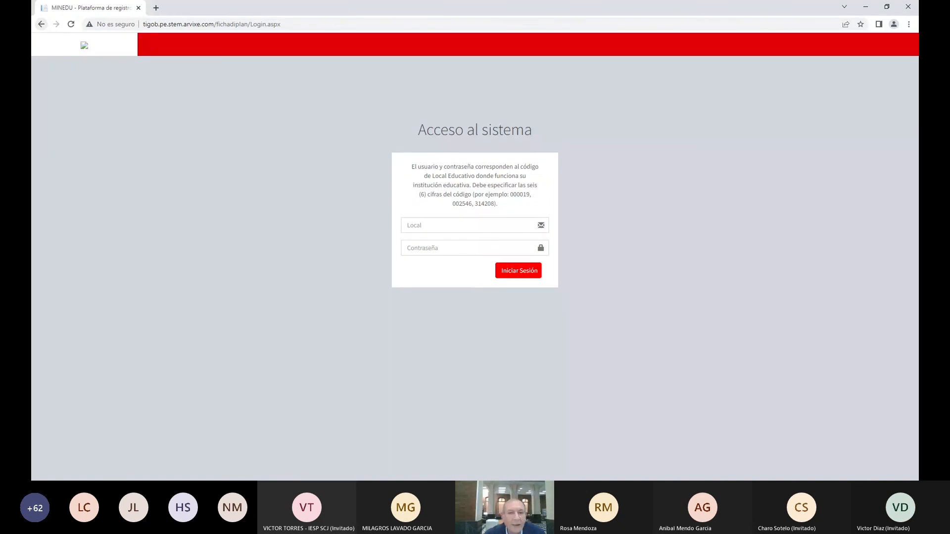
click(139, 8)
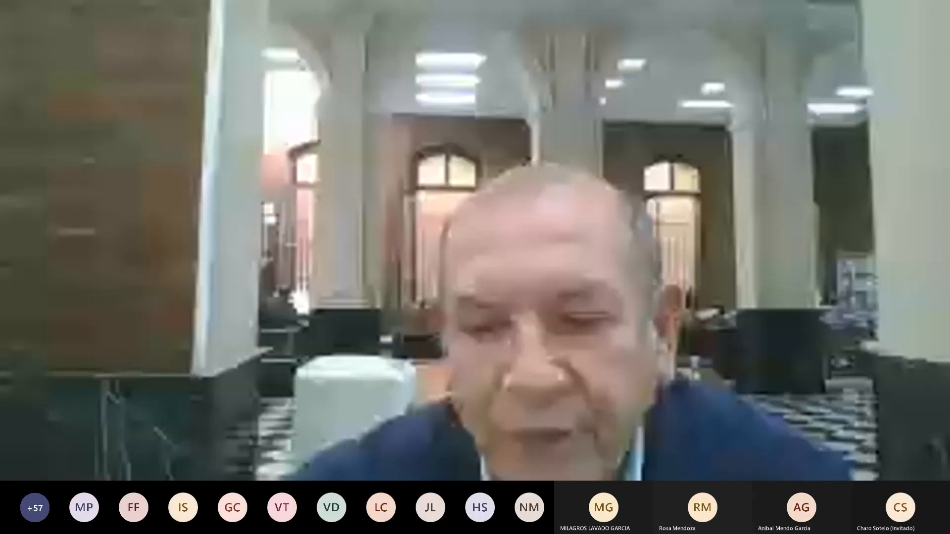